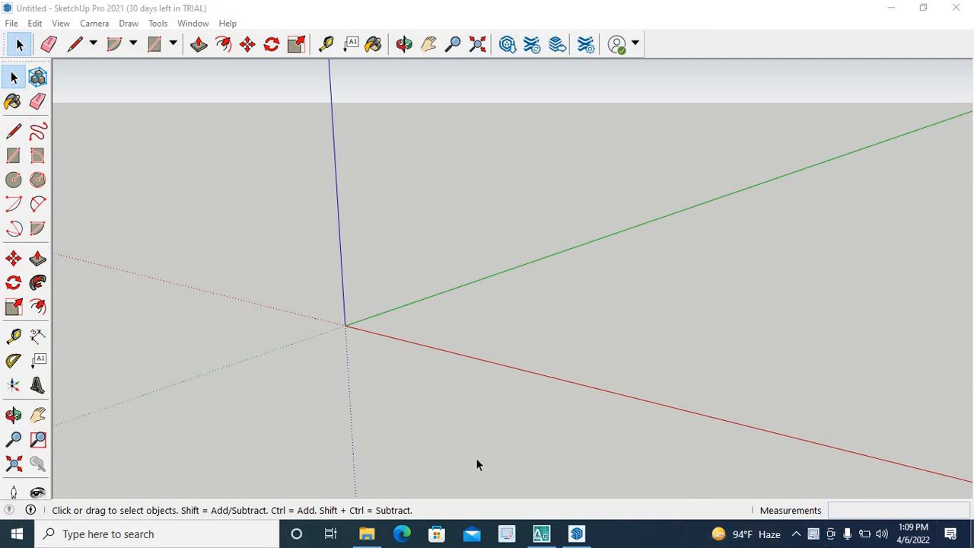
Import the AutoCAD drawing VIDEO from the Desktop folder into the model and dismiss the import results
left_click(11, 24)
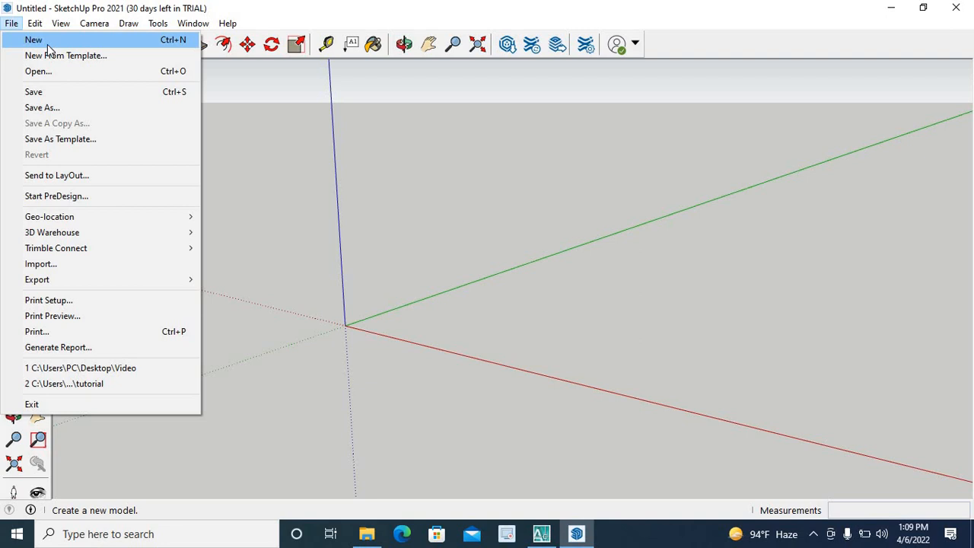
left_click(39, 264)
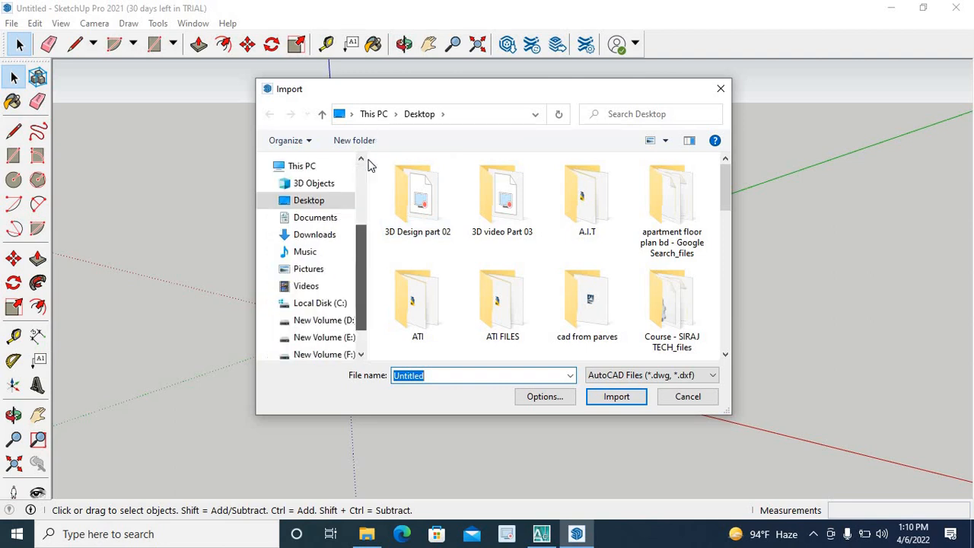
left_click_drag(362, 301, 356, 191)
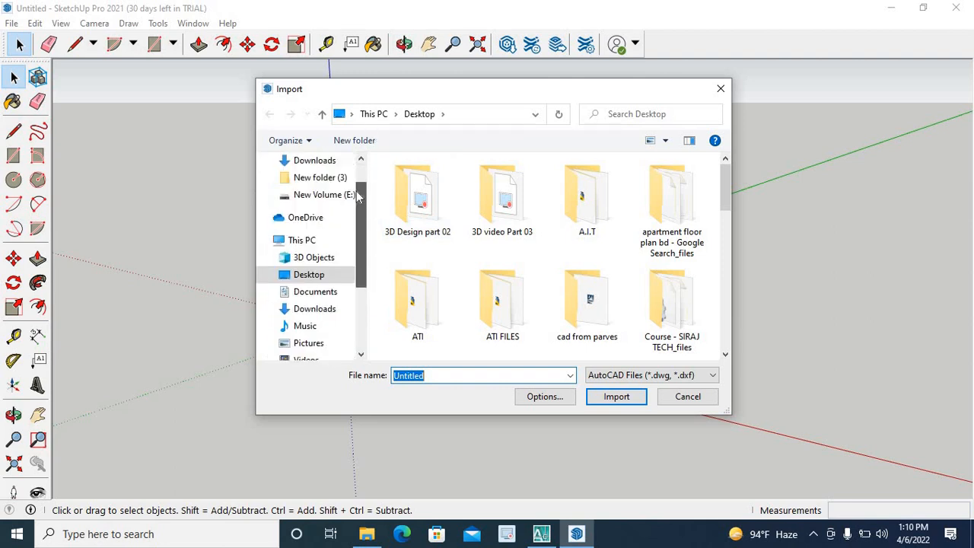
left_click(308, 282)
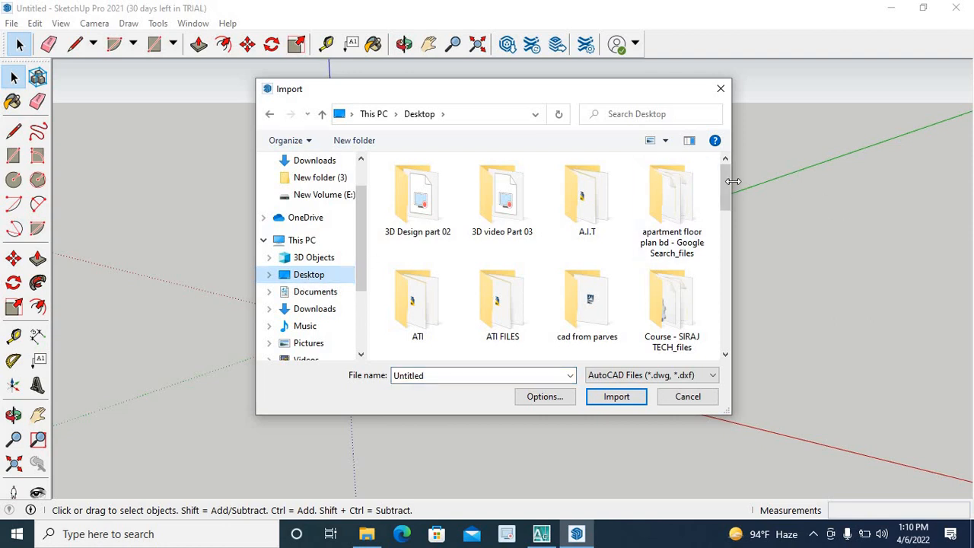
left_click_drag(725, 183, 719, 342)
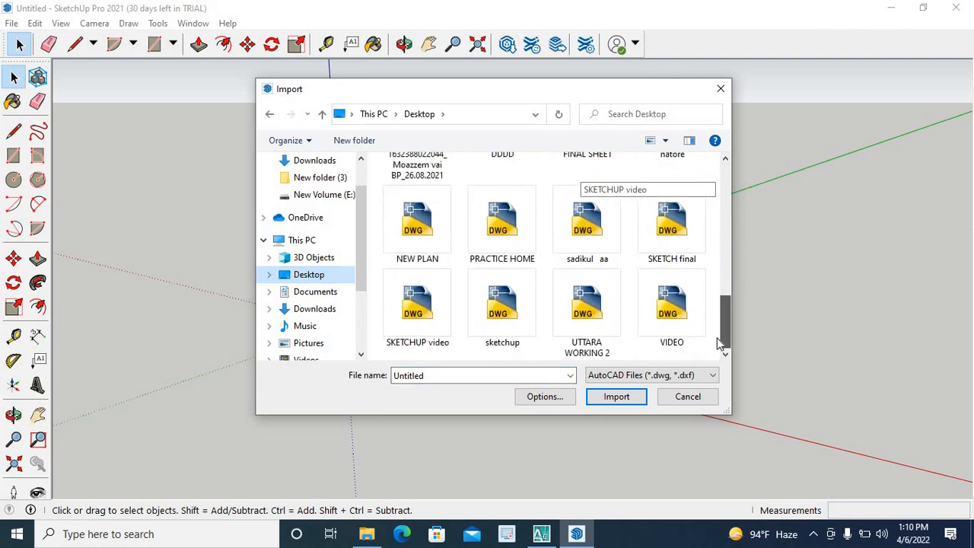
double_click(662, 303)
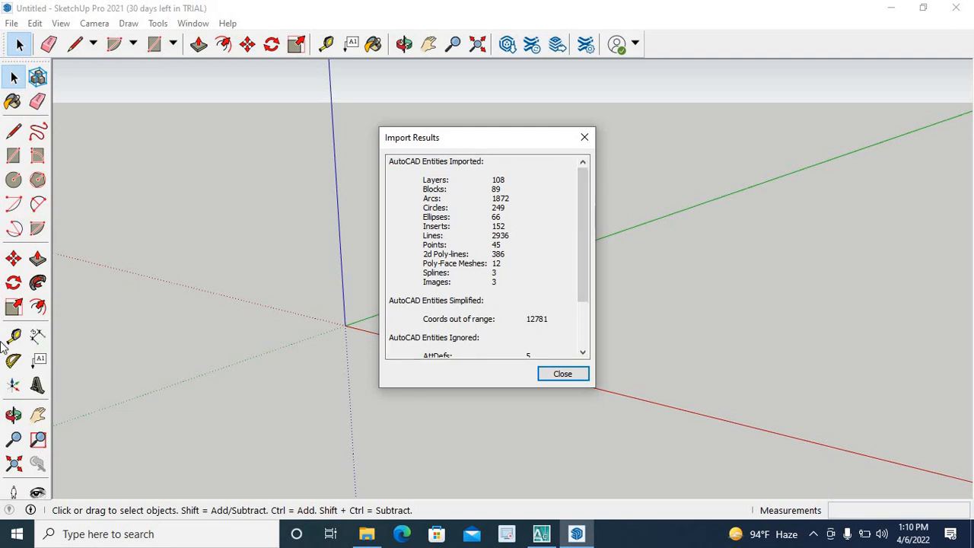
left_click(562, 374)
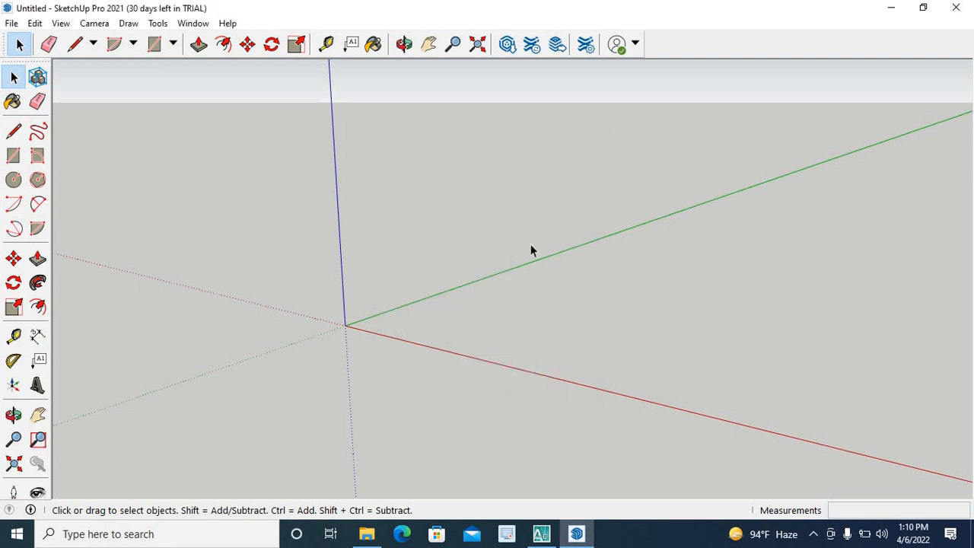
Examine the imported floor plans and furniture blocks spread out along the red axis
key("shift+z")
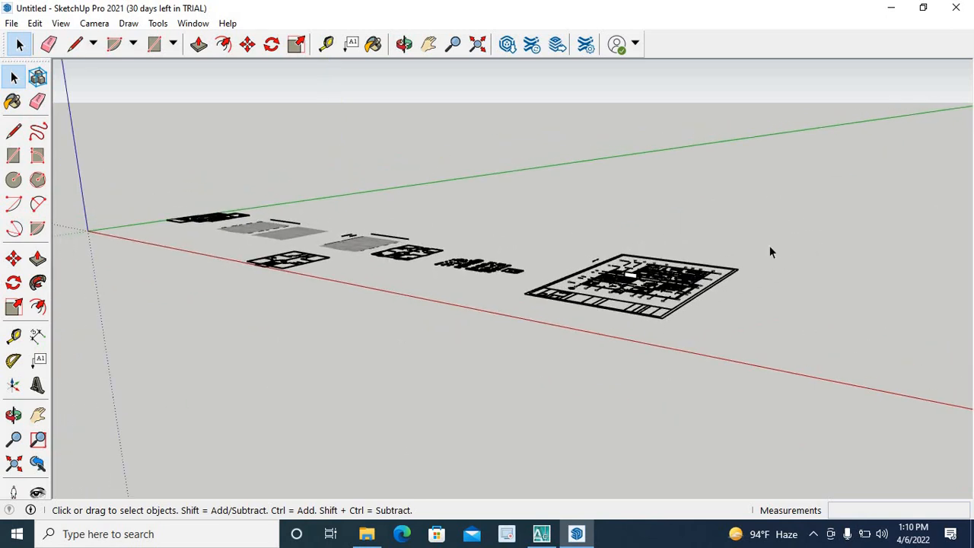
scroll(684, 269, "up", 6)
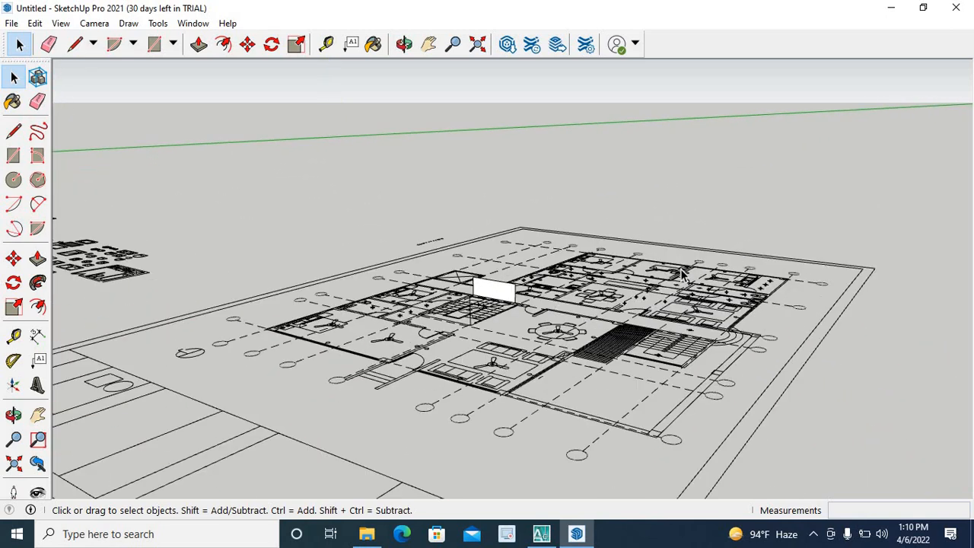
scroll(682, 273, "up", 2)
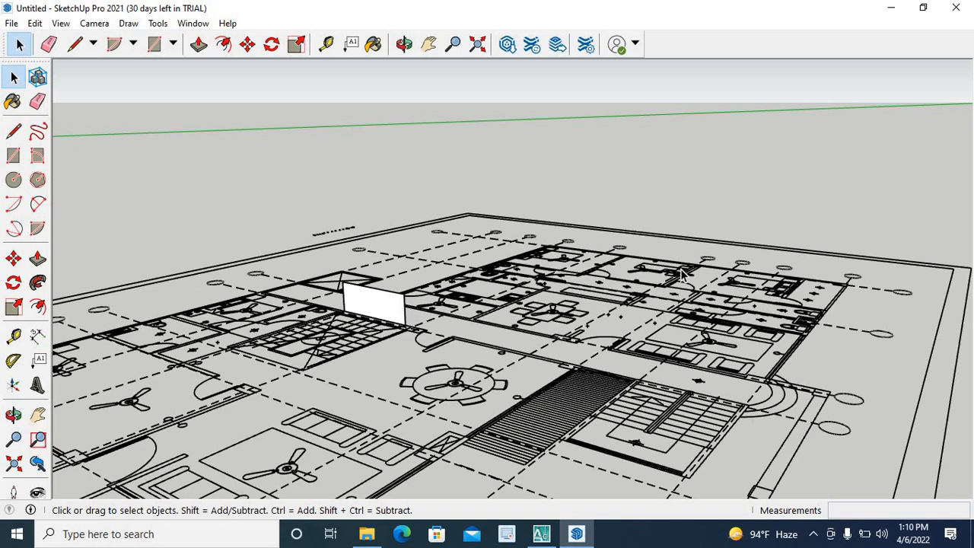
scroll(682, 273, "down", 10)
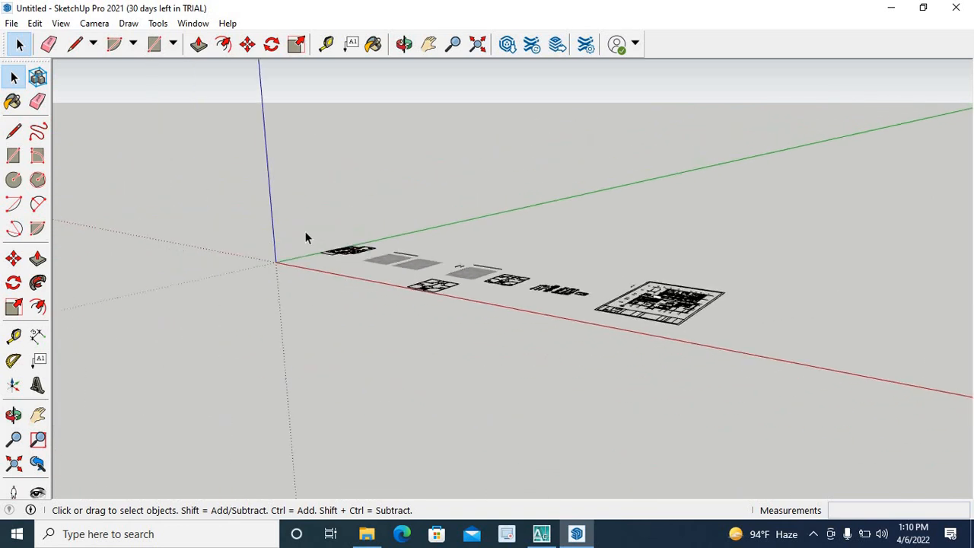
scroll(335, 243, "up", 8)
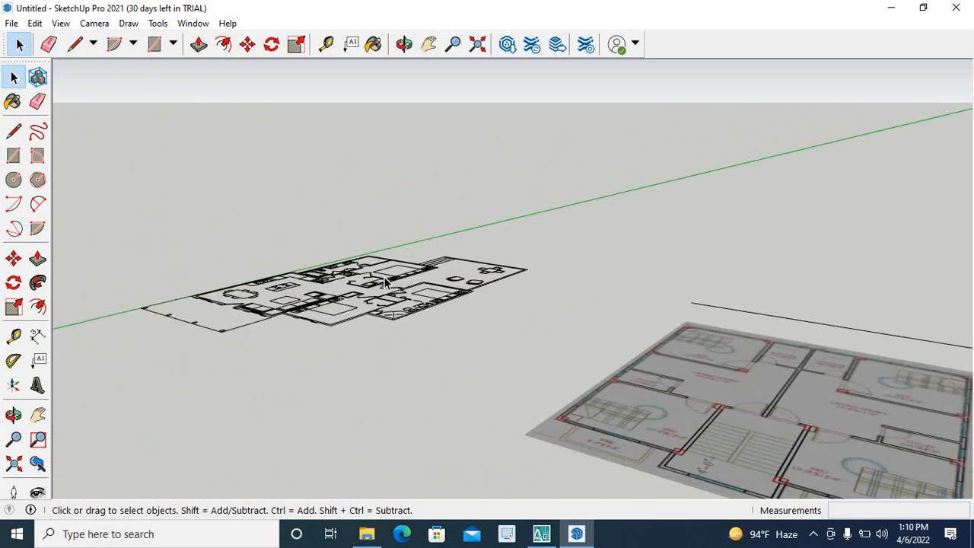
scroll(385, 282, "down", 10)
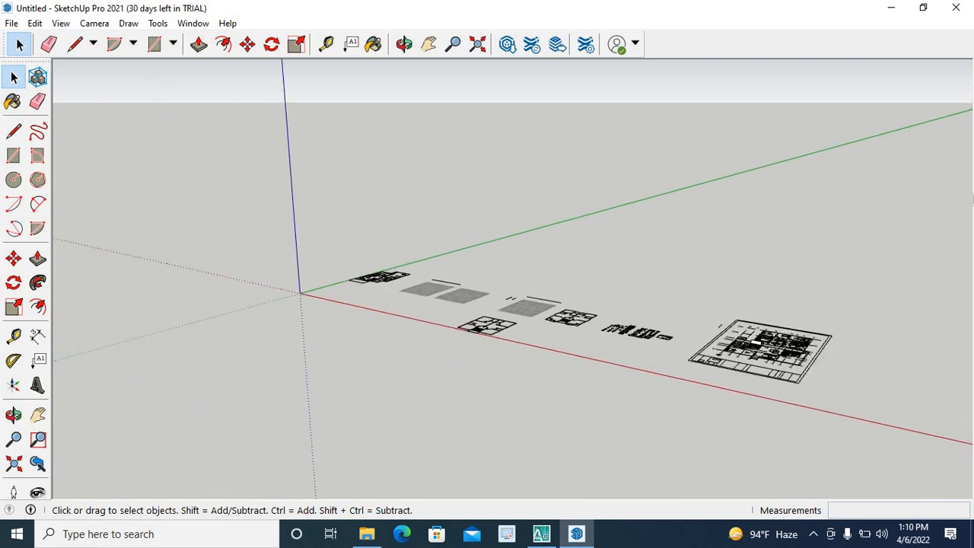
scroll(818, 347, "up", 6)
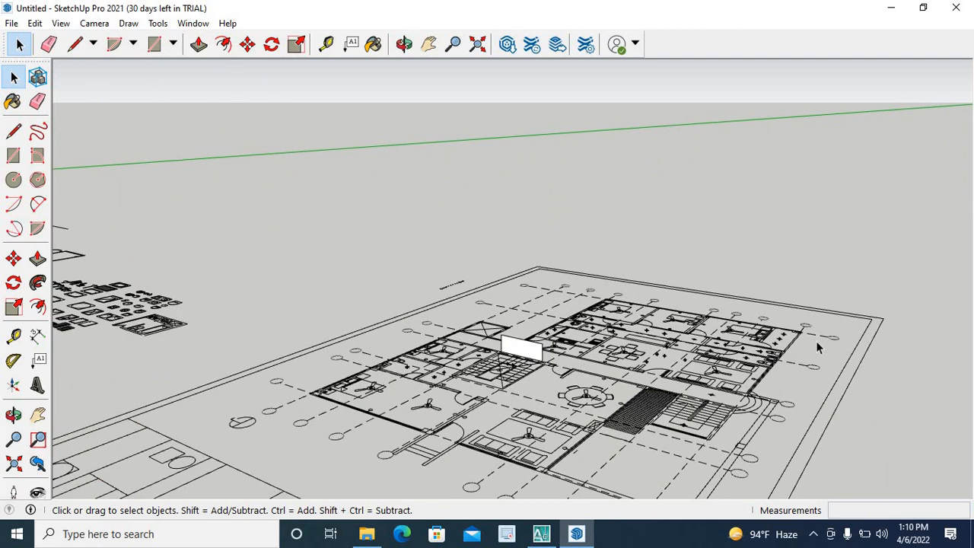
scroll(818, 347, "down", 2)
middle_click_drag(819, 347, 789, 264)
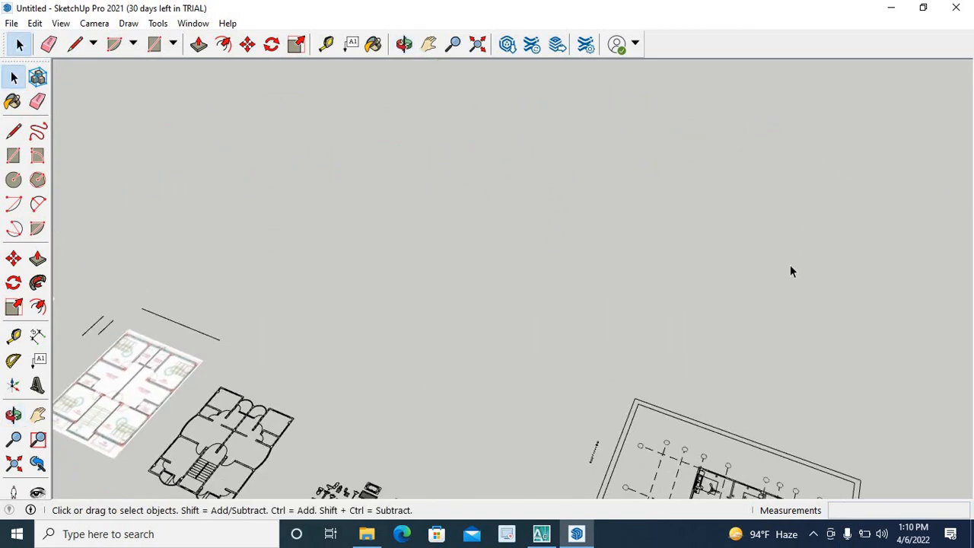
scroll(790, 264, "down", 3)
scroll(791, 262, "down", 1)
scroll(620, 311, "up", 1)
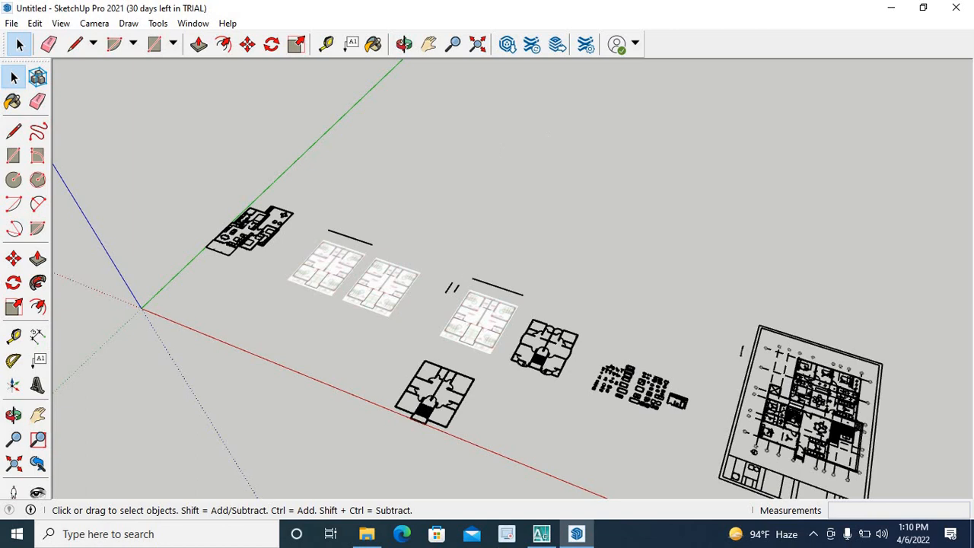
scroll(409, 413, "up", 1)
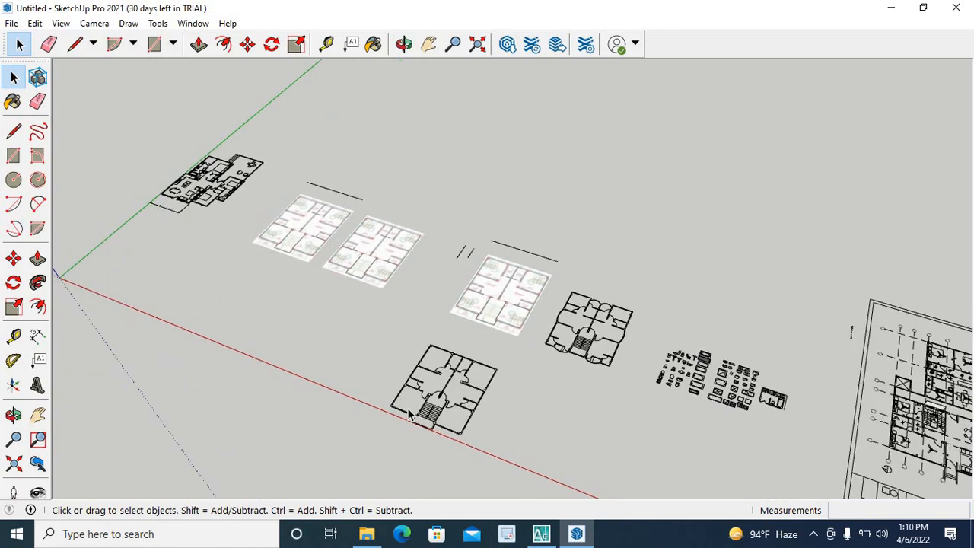
scroll(410, 414, "up", 2)
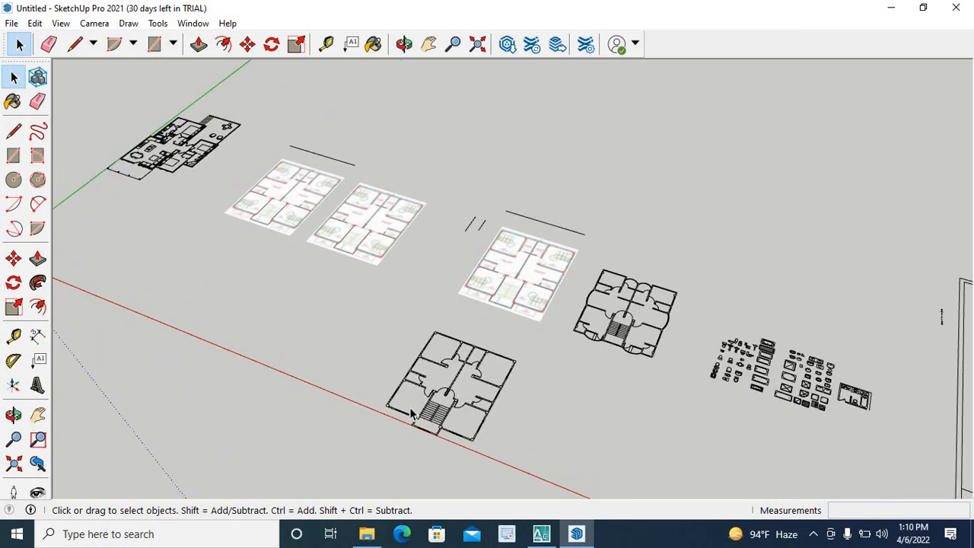
scroll(410, 413, "down", 3)
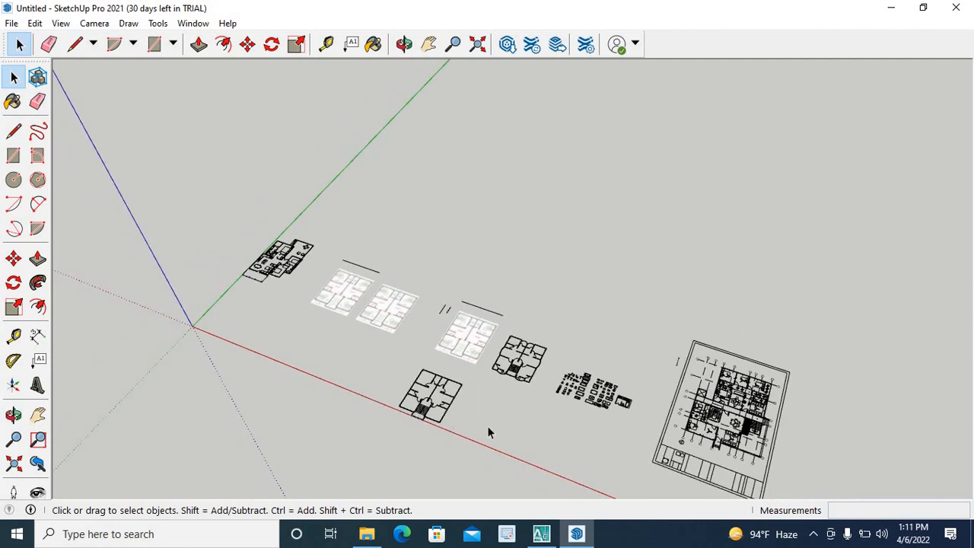
middle_click_drag(487, 426, 193, 179)
Select individual floor plan images to check whether the imported drawing is grouped as one component
left_click(361, 260)
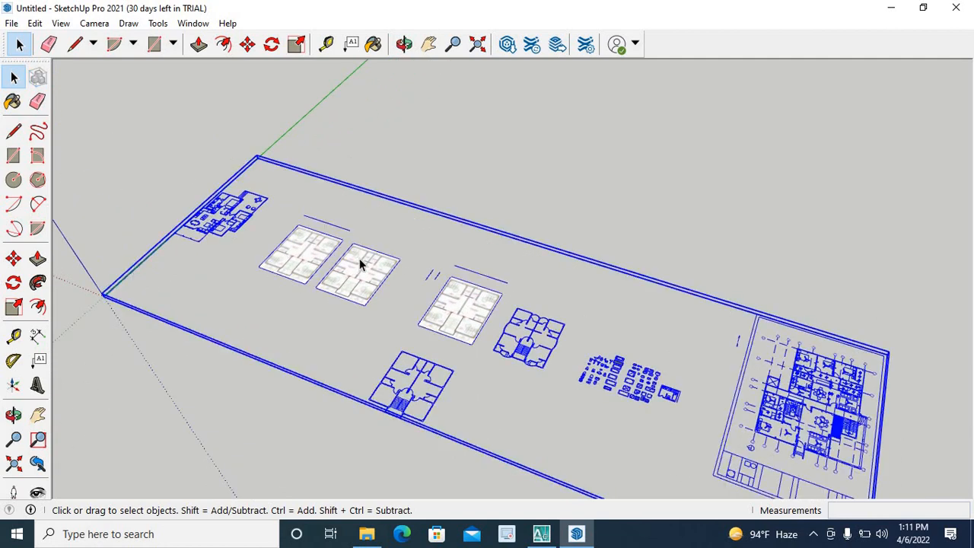
right_click(360, 260)
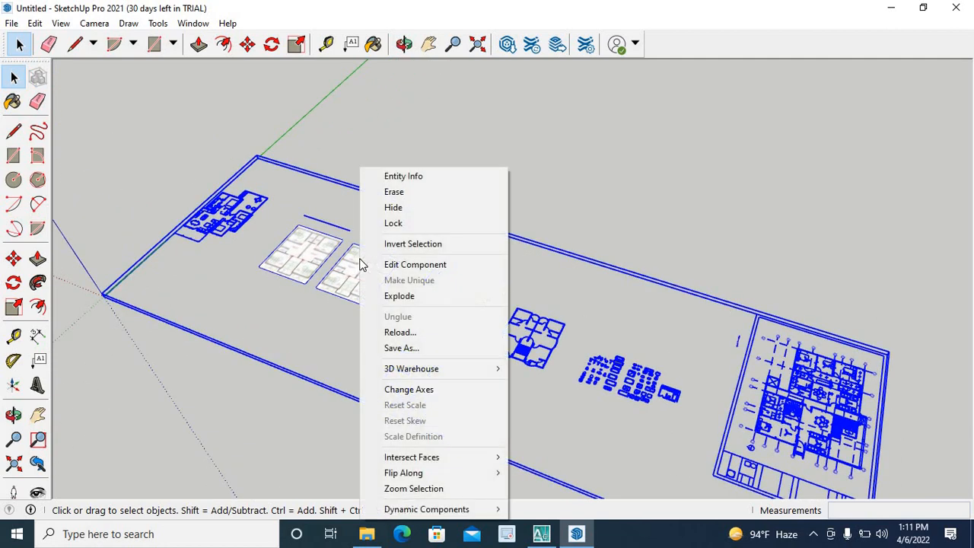
left_click(182, 73)
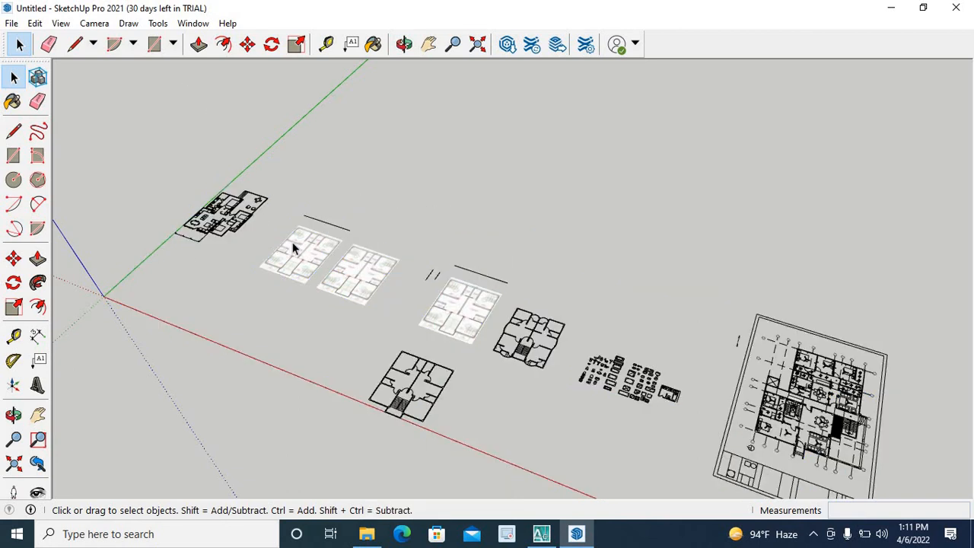
left_click(293, 247)
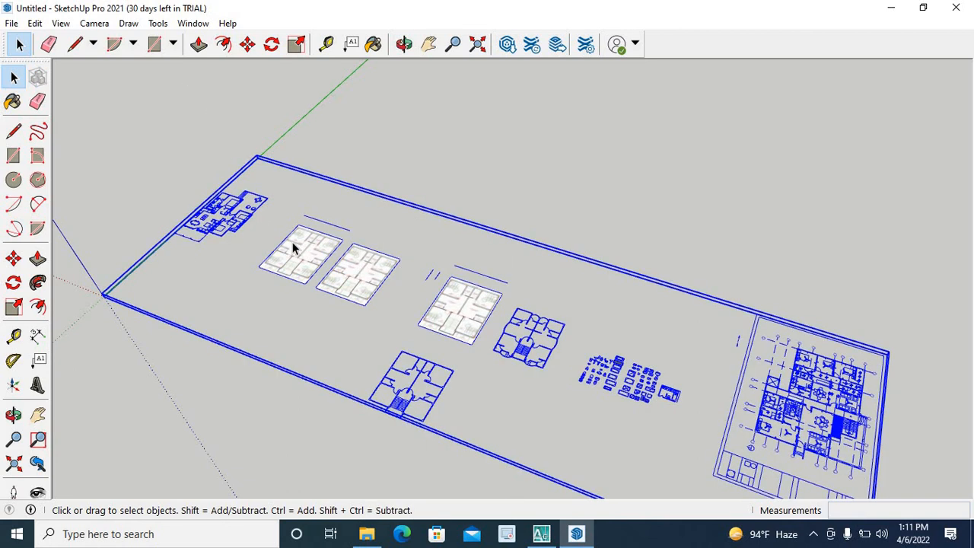
left_click(54, 134)
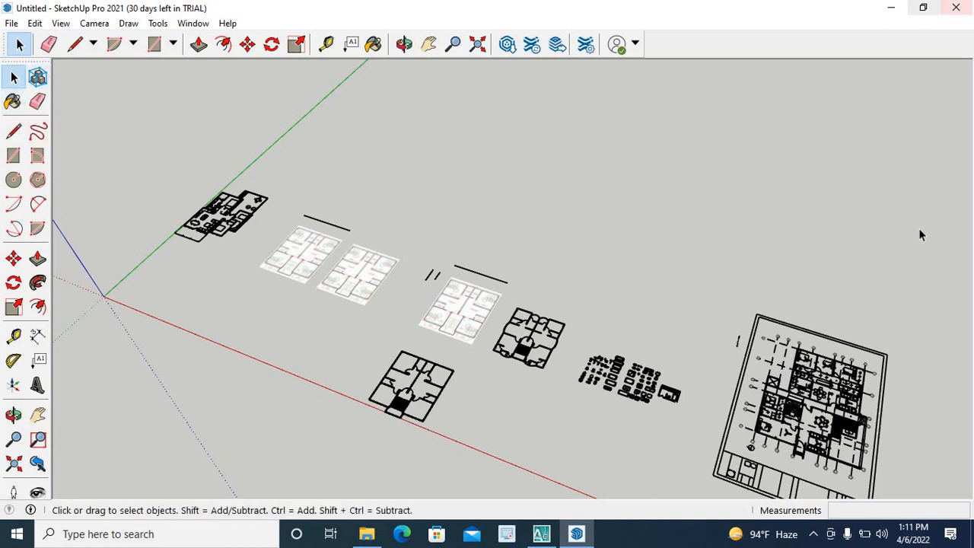
left_click(471, 308)
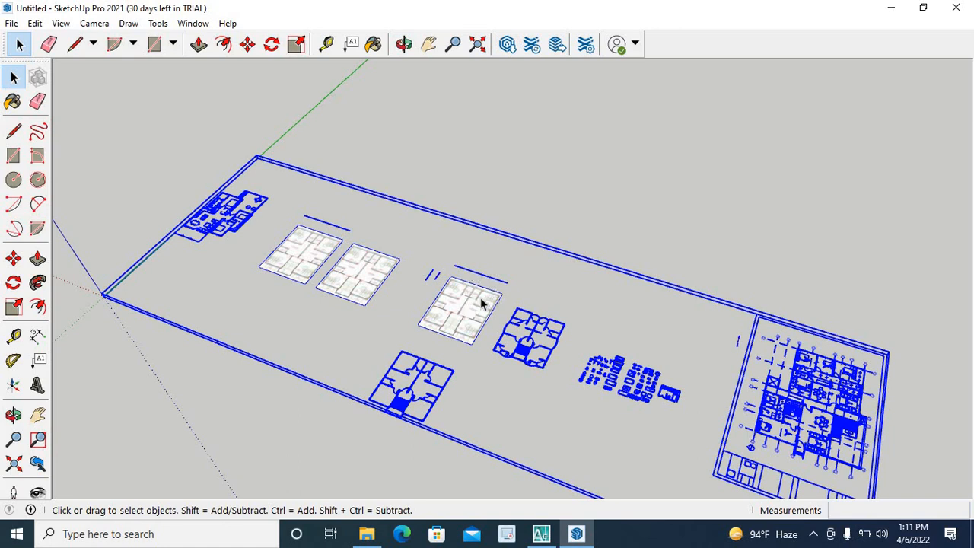
left_click(230, 392)
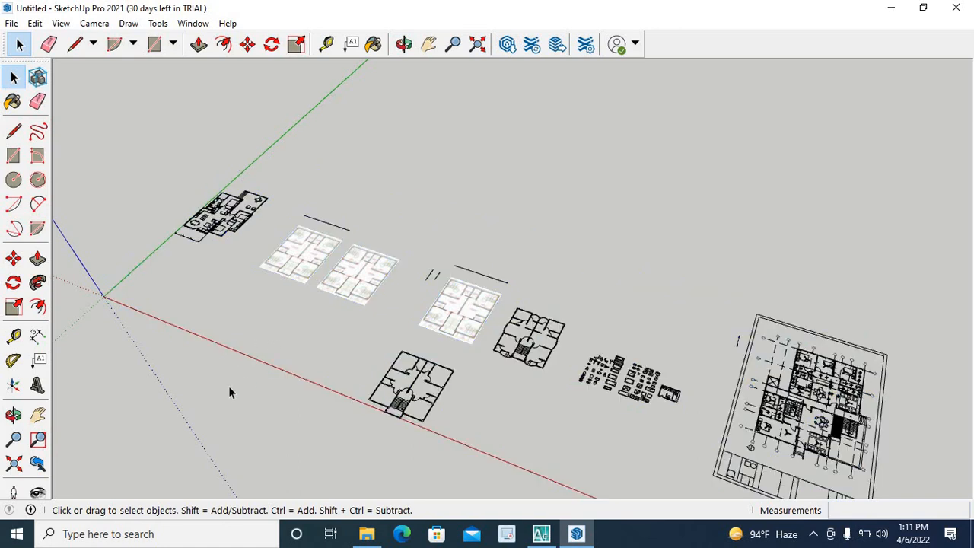
left_click(361, 285)
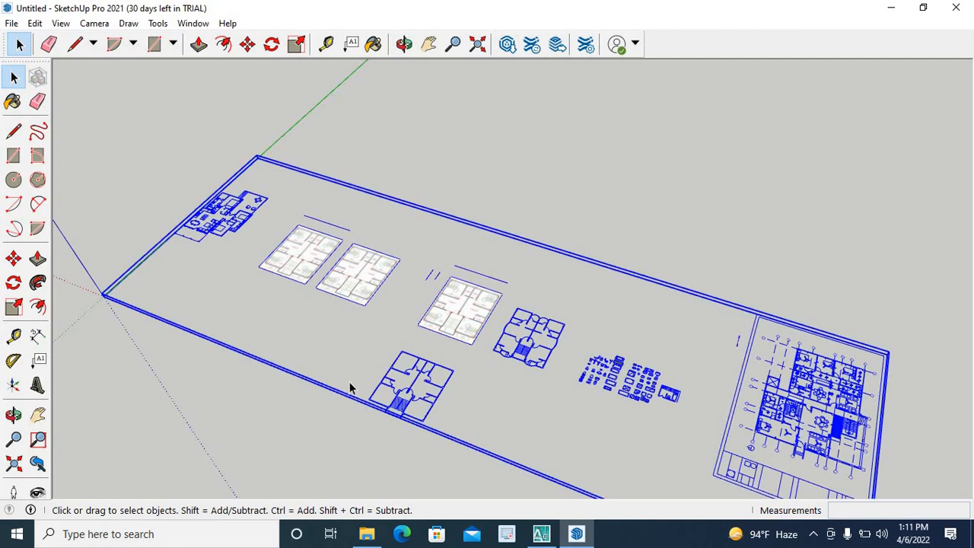
left_click(305, 353)
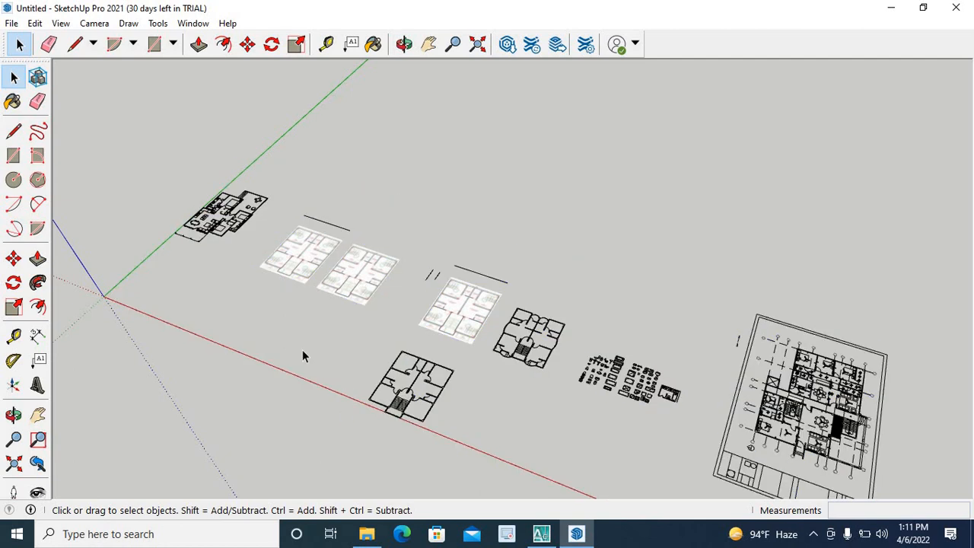
Explode the imported drawing component into separate entities and clear the selection
left_click(350, 271)
right_click(350, 272)
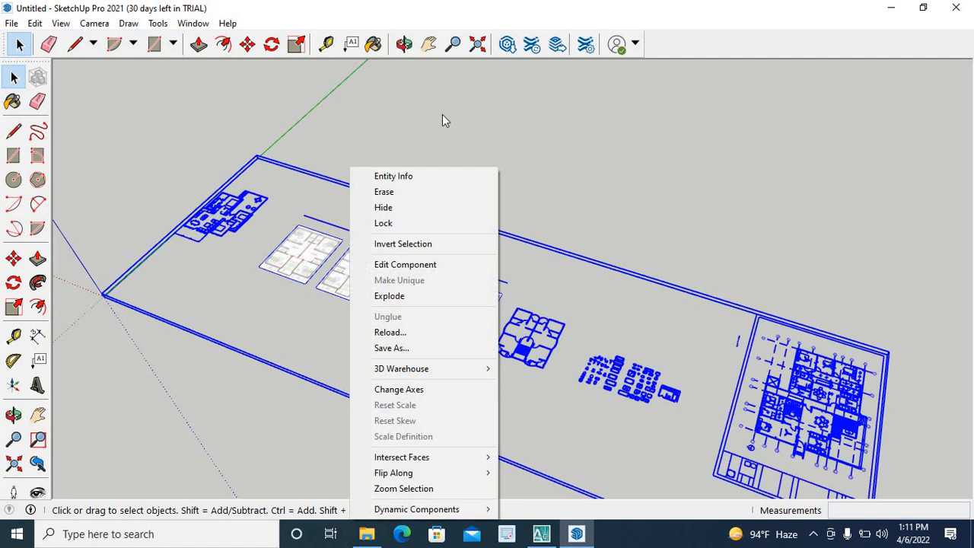
left_click(389, 296)
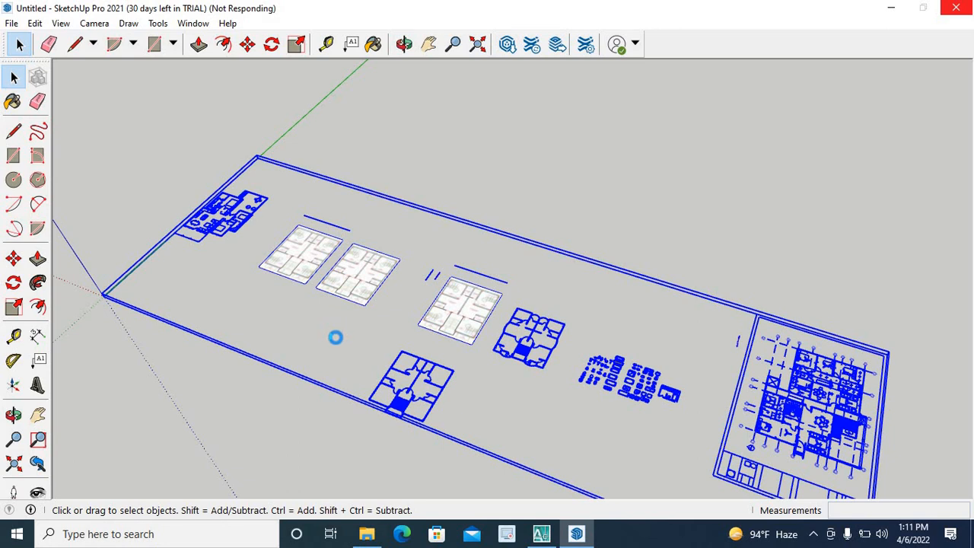
left_click(336, 337)
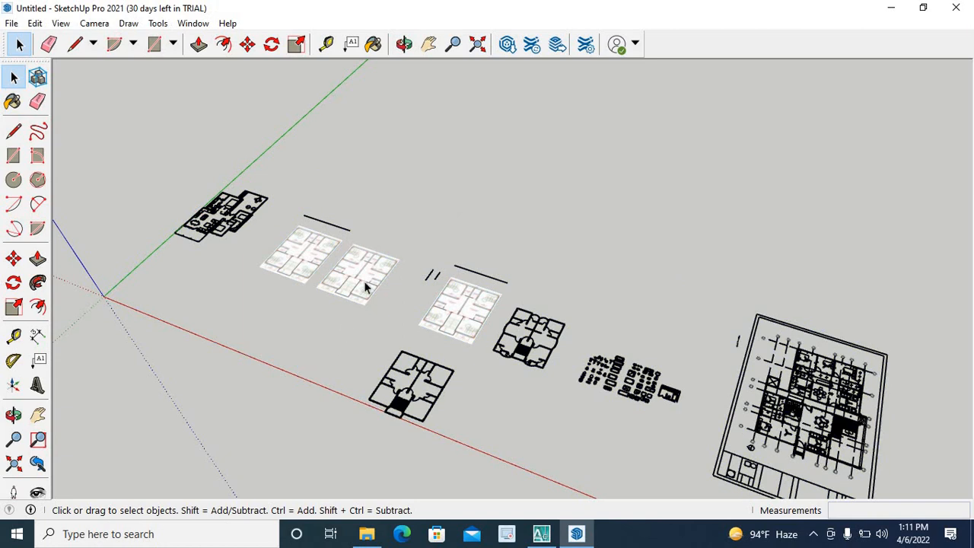
Select the floor plan images one at a time to check whether each can be picked separately
left_click(466, 310)
left_click(328, 280)
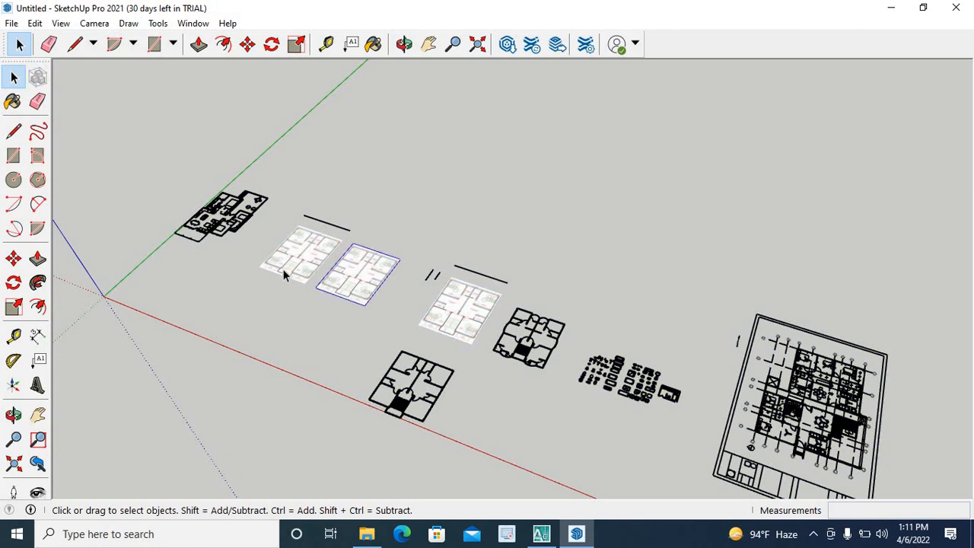
left_click(274, 257)
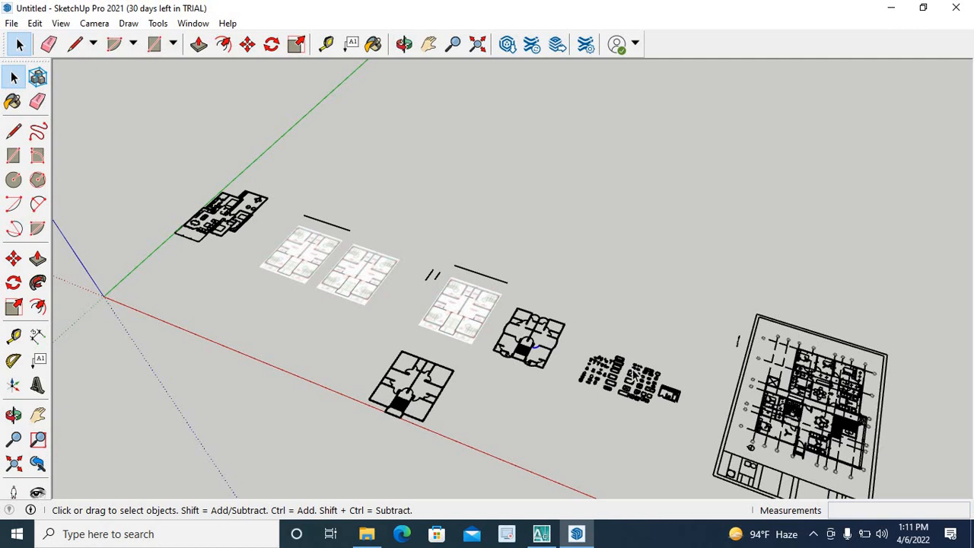
left_click(481, 310)
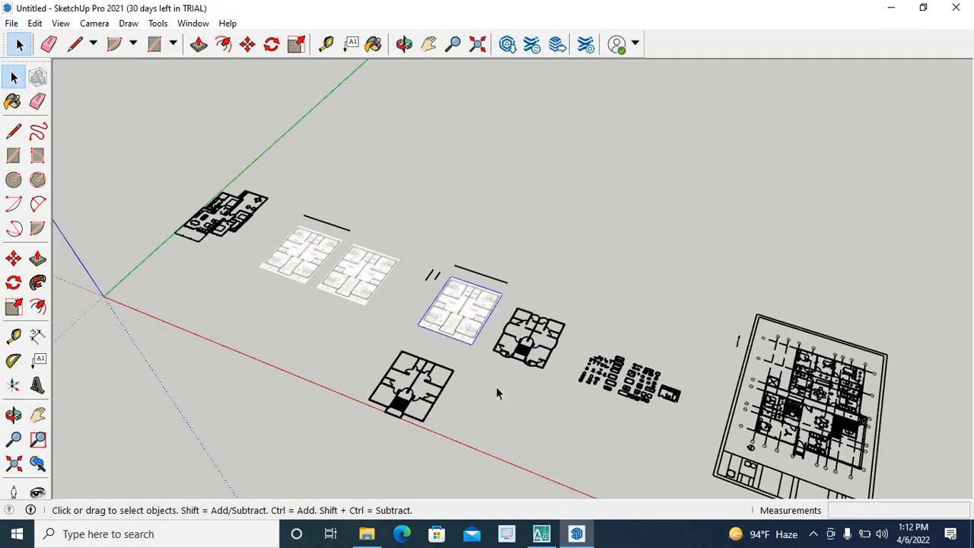
scroll(490, 389, "up", 3)
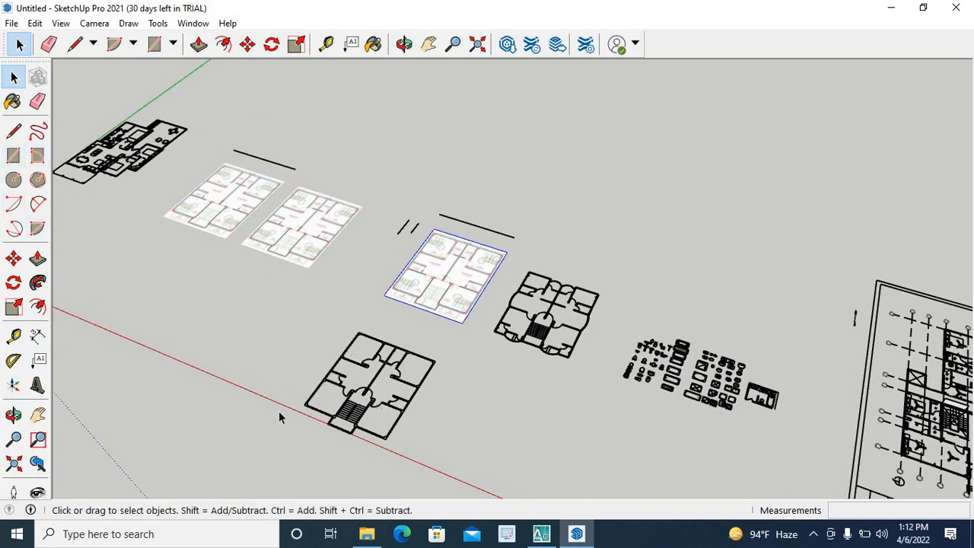
Draw a rectangle of about 71' 7" by 47' 10" around the staircase floor plan nearest the red axis
left_click(14, 156)
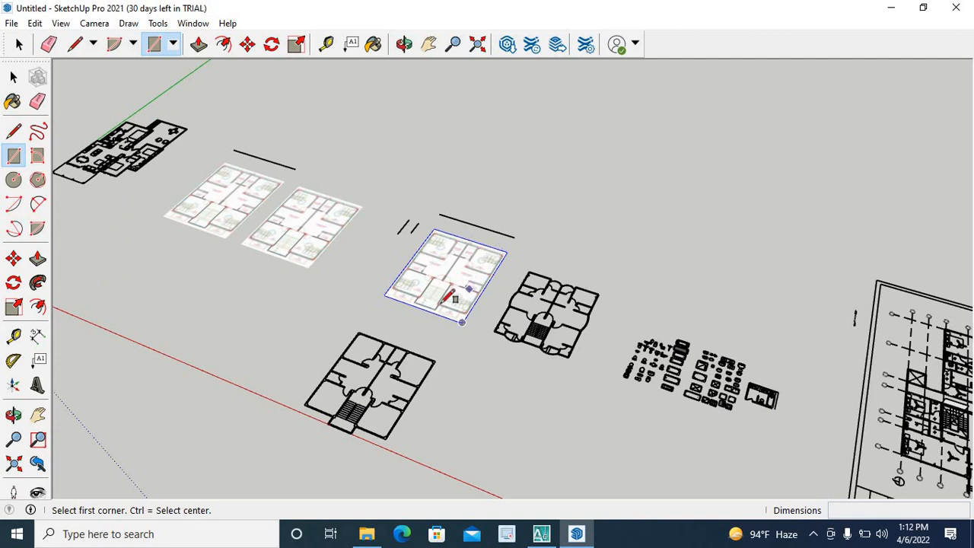
left_click(338, 310)
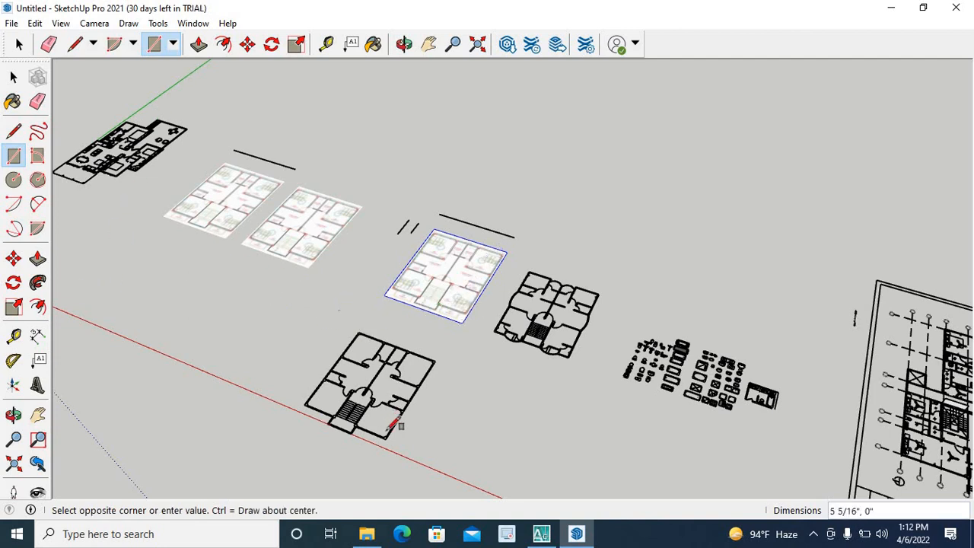
left_click(434, 464)
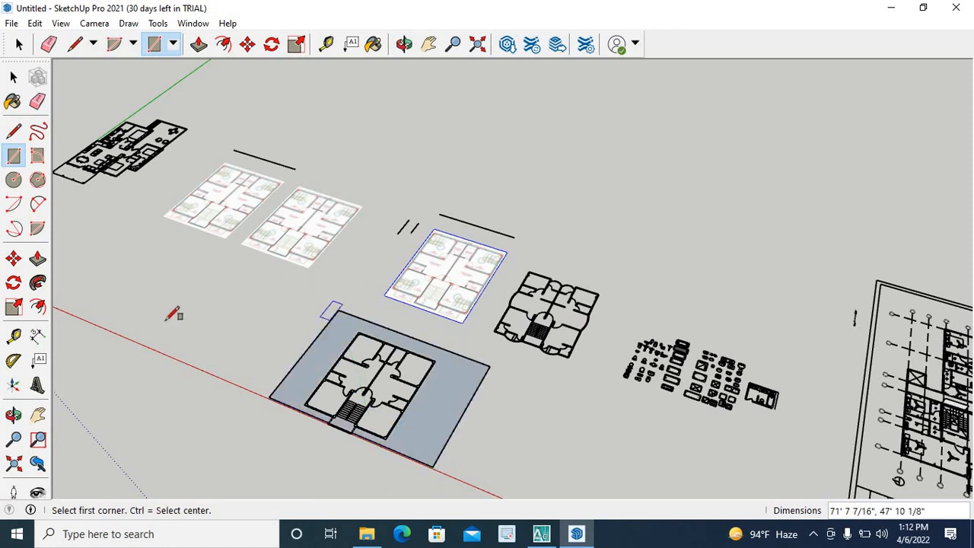
Delete the furnished plan near the green axis, the three floor plan images and the loose lines beside them
left_click(13, 79)
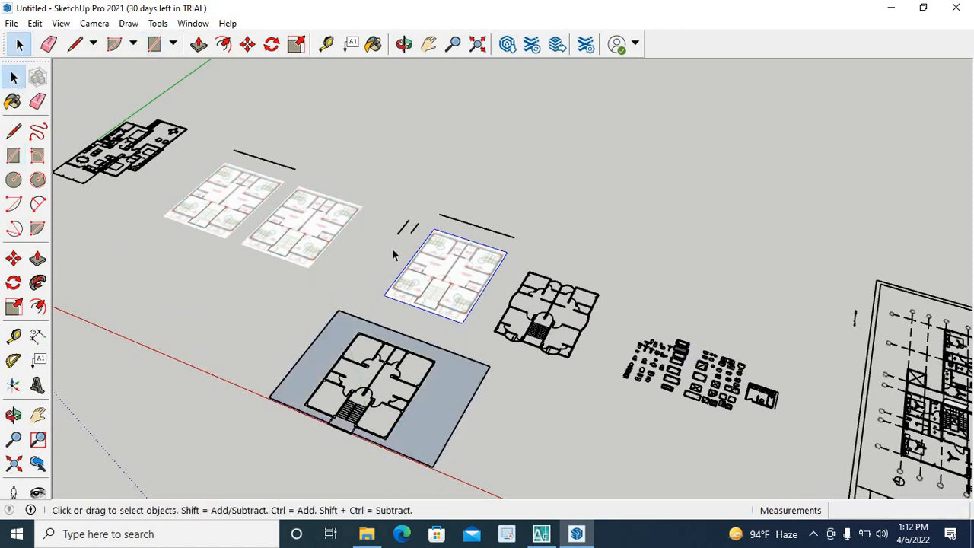
scroll(392, 248, "down", 2)
scroll(392, 251, "down", 1)
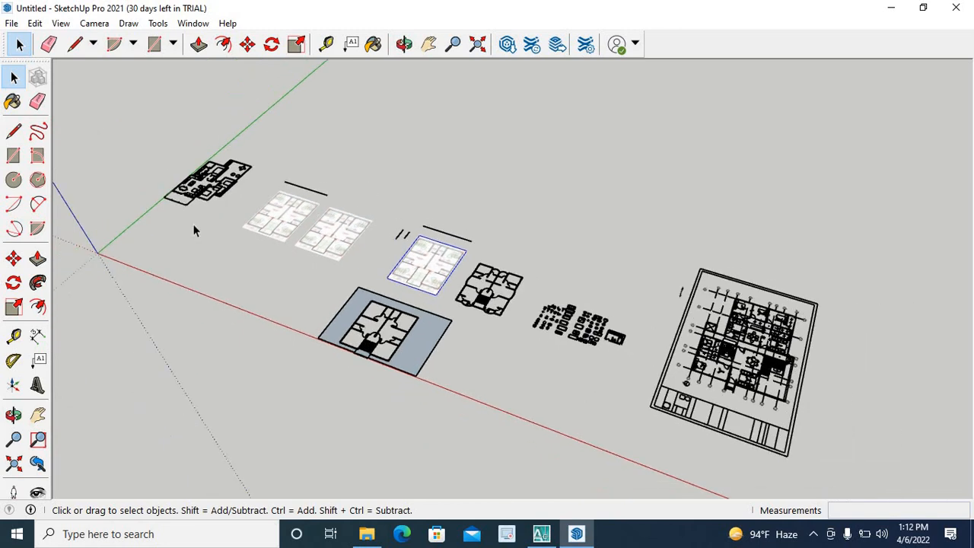
left_click_drag(330, 124, 150, 262)
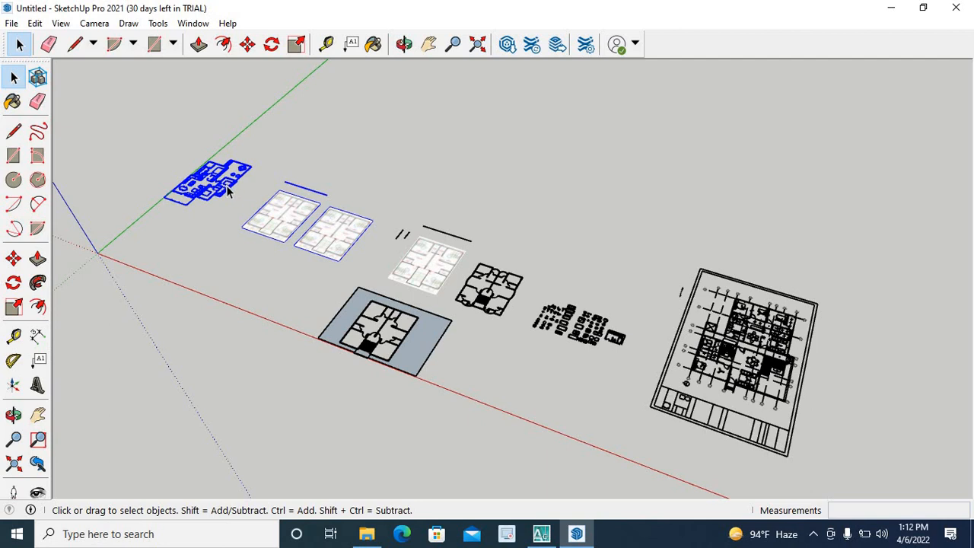
key("Delete")
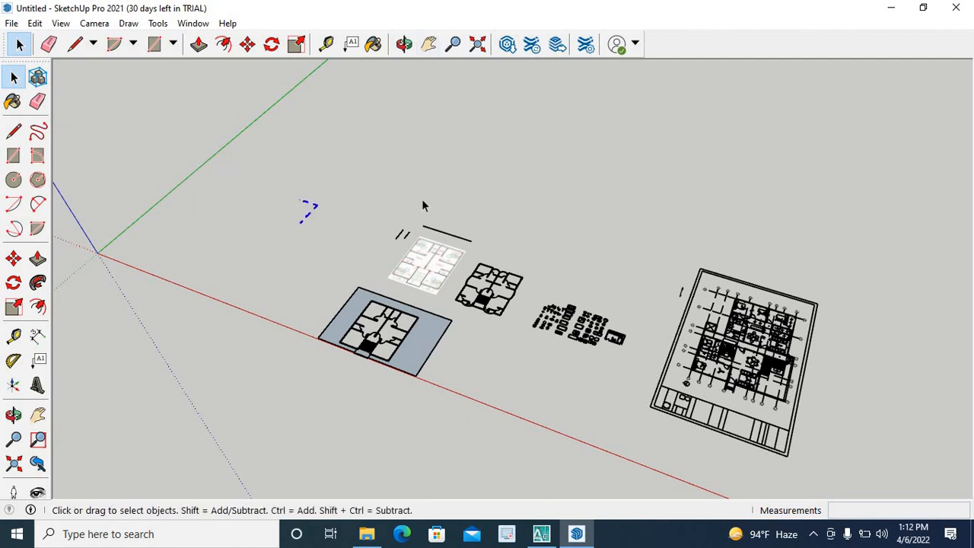
key("Delete")
left_click(398, 289)
key("Delete")
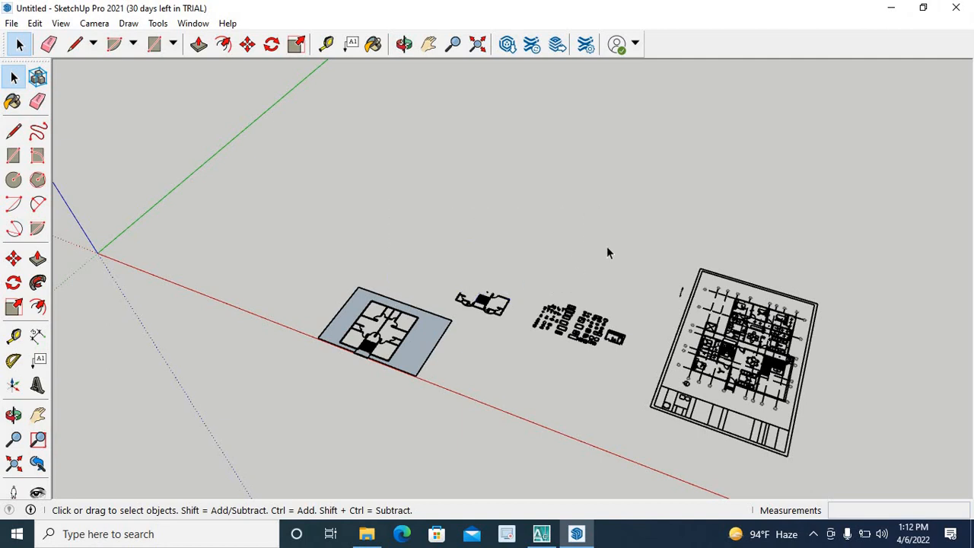
Delete the furniture blocks, the small detail beside them and the large framed drawing sheet at the far end
left_click_drag(607, 247, 521, 343)
key("Delete")
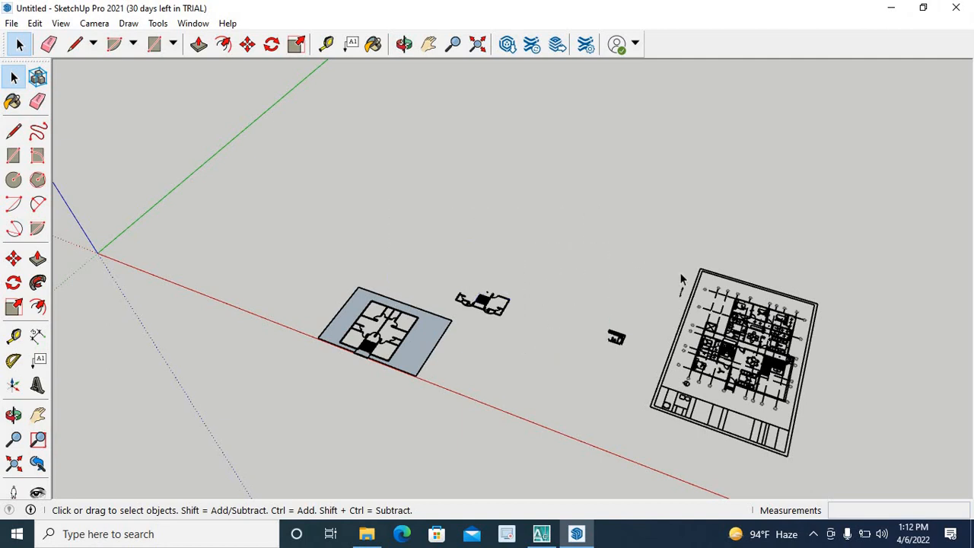
left_click_drag(634, 303, 570, 383)
key("Delete")
left_click_drag(584, 452, 584, 452)
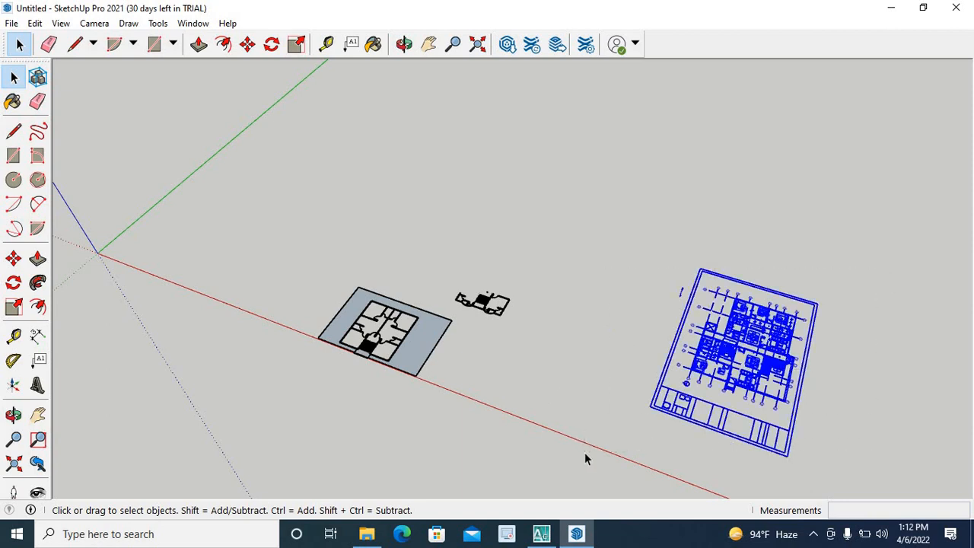
key("Delete")
Delete the leftover fragments of the curved-balcony floor plan next to the rectangle
scroll(495, 322, "up", 5)
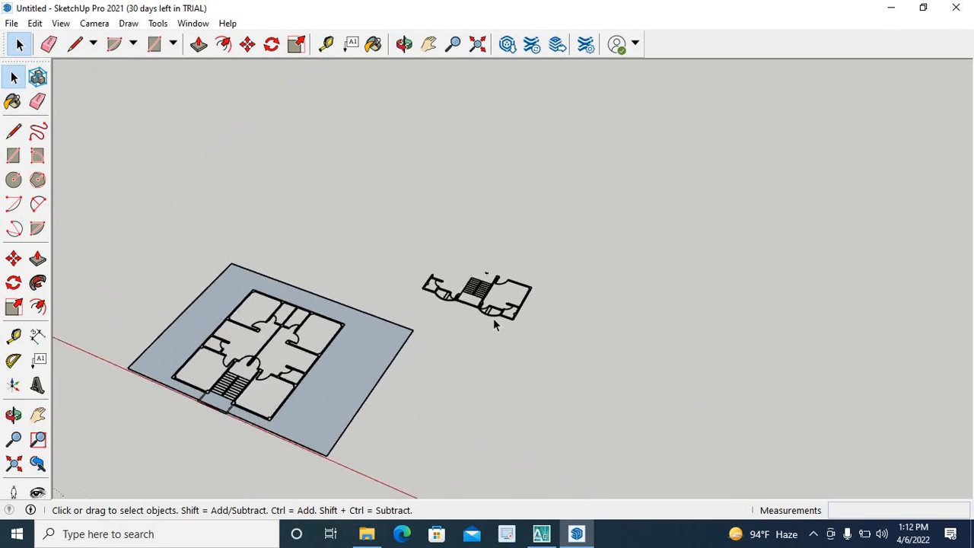
left_click_drag(637, 171, 454, 404)
key("Delete")
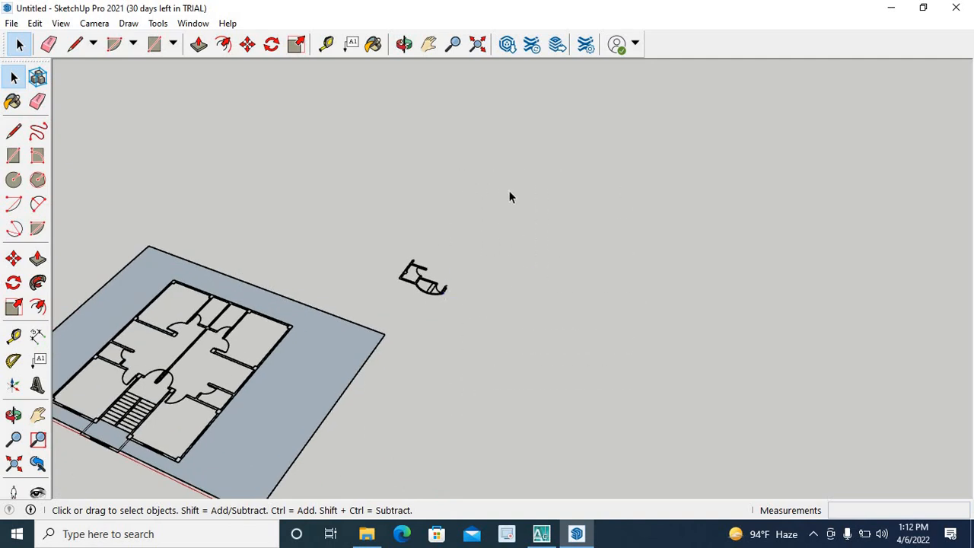
left_click_drag(379, 318, 378, 318)
key("Delete")
Delete the rectangle's front edge along the red axis, including the part crossing the stair landing
scroll(717, 252, "down", 3)
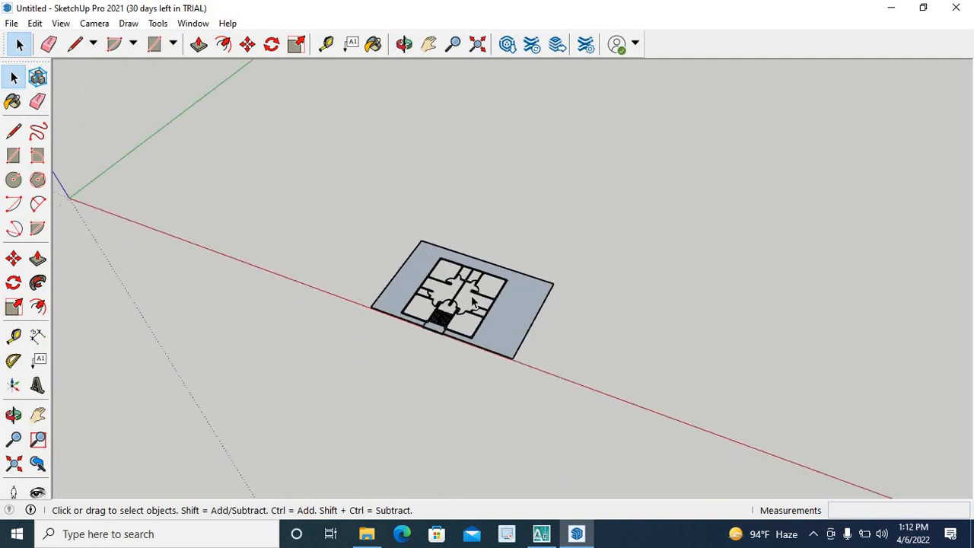
scroll(469, 312, "up", 2)
scroll(470, 312, "up", 3)
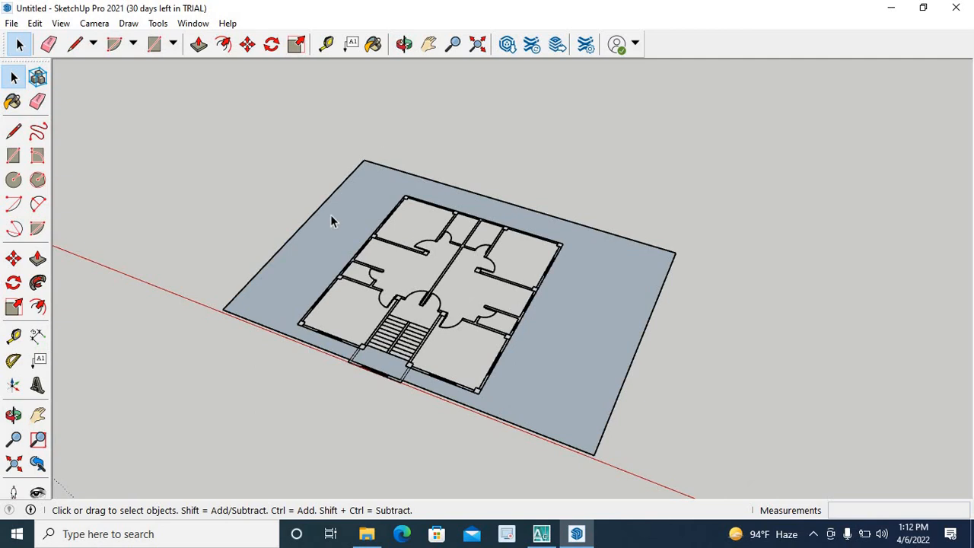
scroll(361, 368, "up", 2)
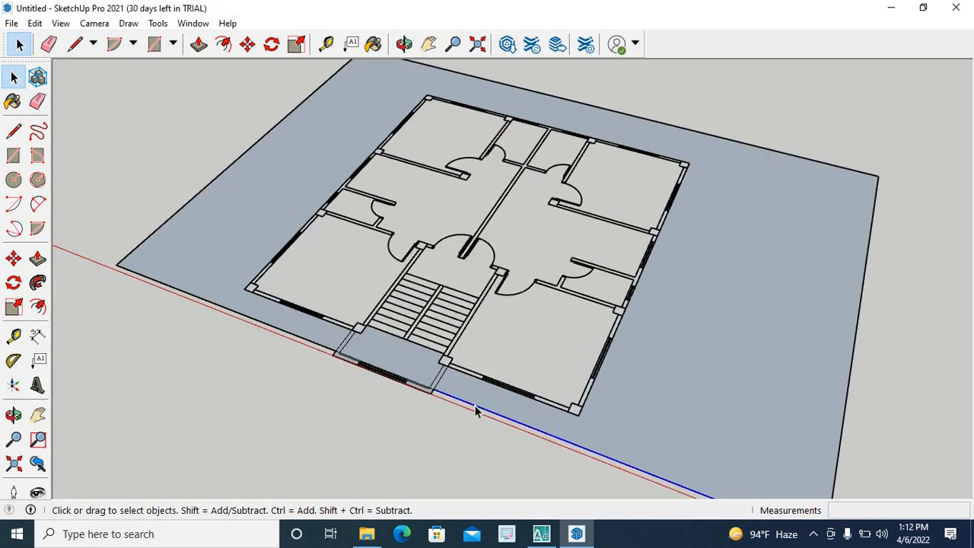
scroll(393, 402, "up", 3)
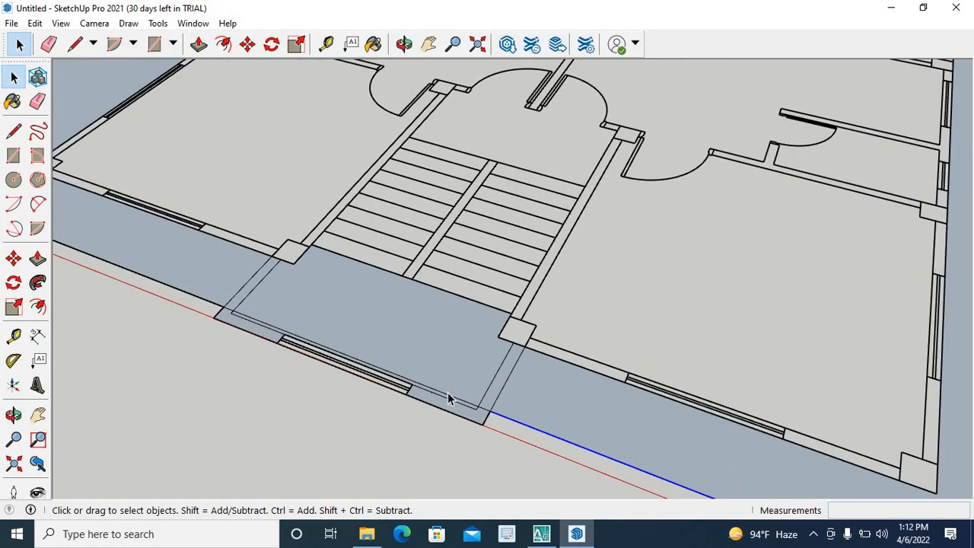
left_click(448, 400)
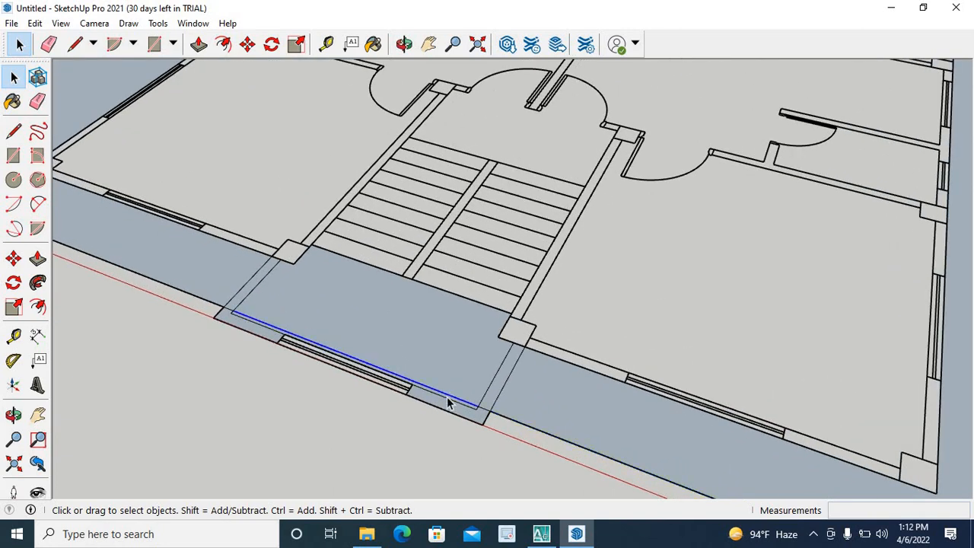
left_click(482, 413)
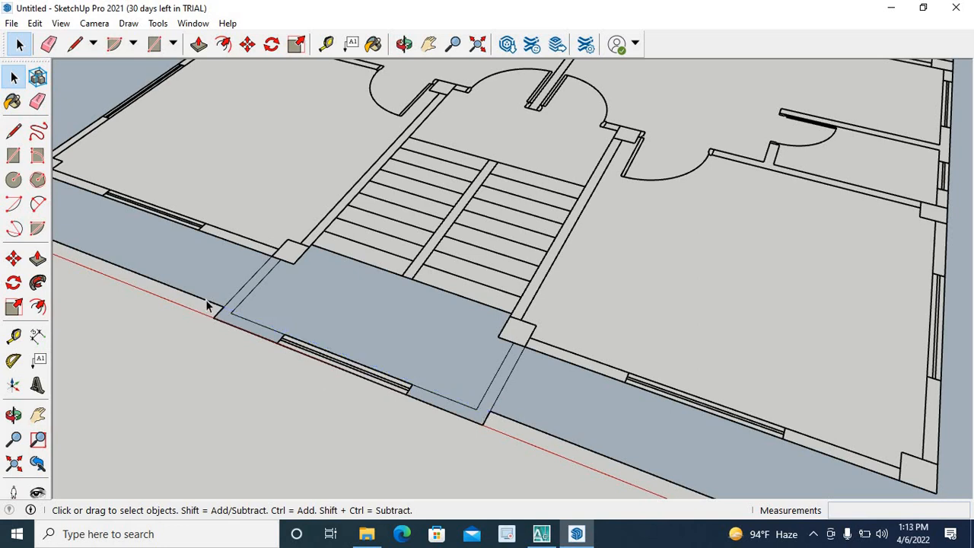
left_click(530, 393, "shift")
scroll(530, 378, "down", 2)
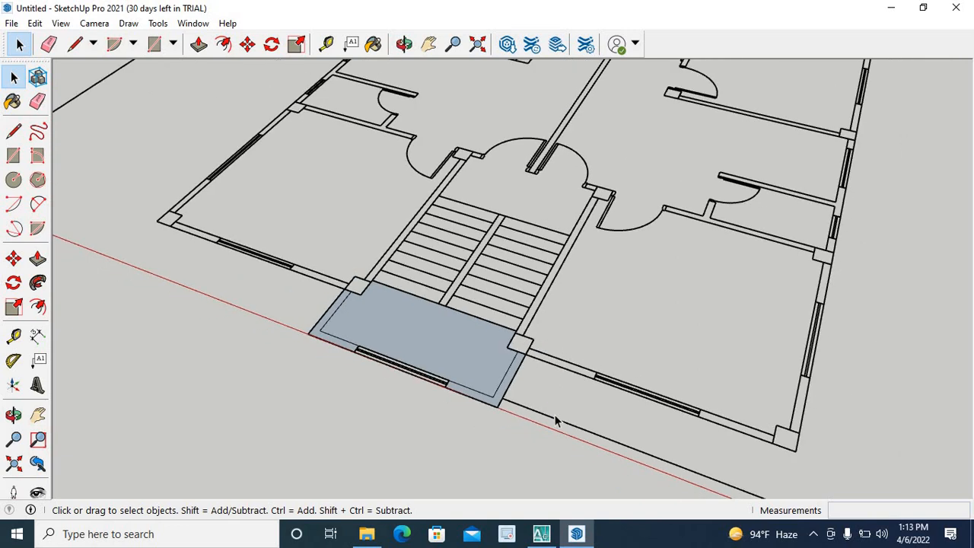
scroll(555, 424, "down", 4)
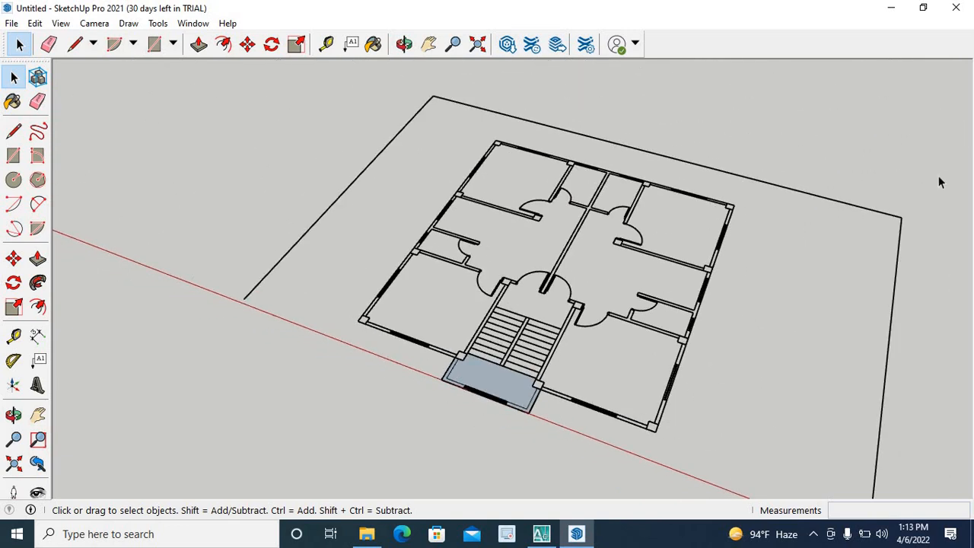
Delete the rectangle's back edge and both side edges so only the floor plan remains
left_click(881, 214)
key("Delete")
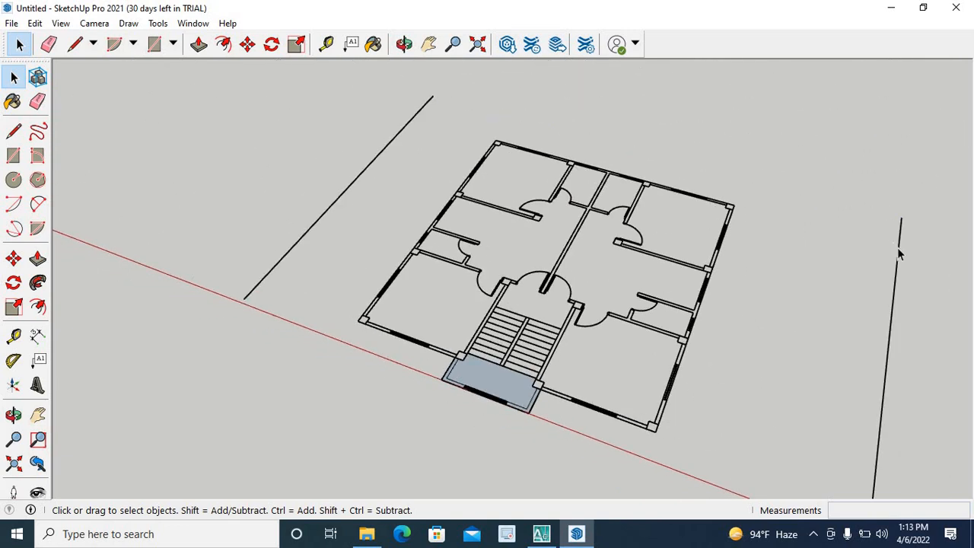
key("Delete")
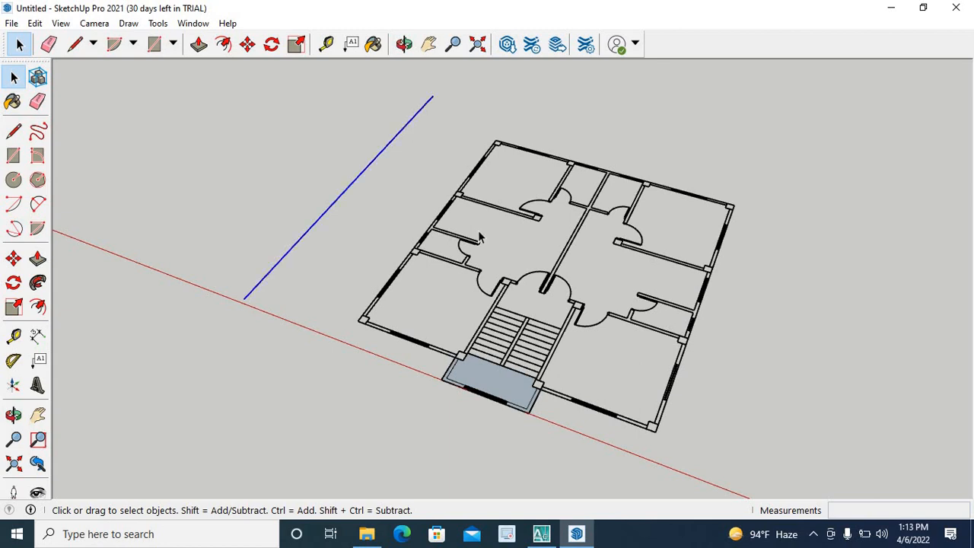
key("Delete")
Examine the isolated floor plan around its rooms and stairs, and select the landing surface to check its face
scroll(449, 220, "down", 5)
middle_click_drag(500, 426, 503, 435)
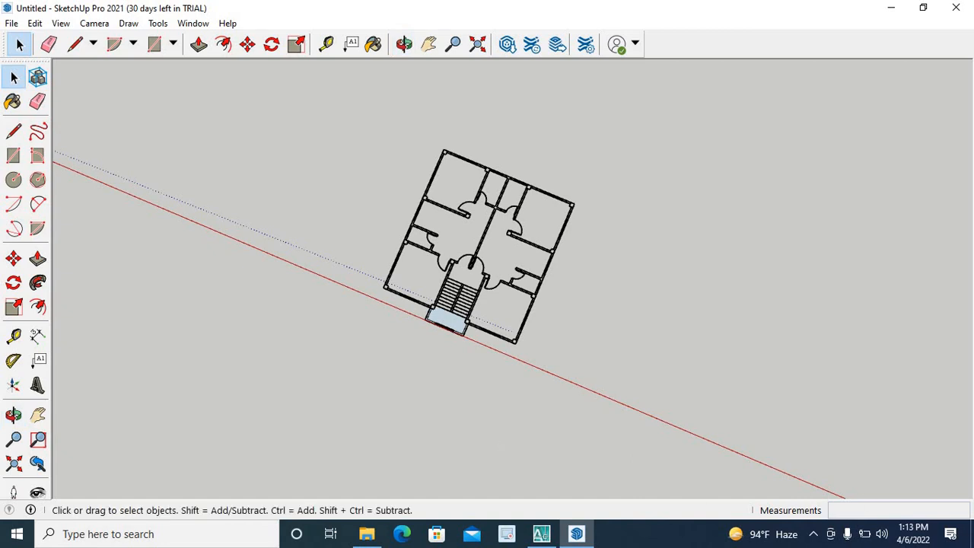
left_click(813, 533)
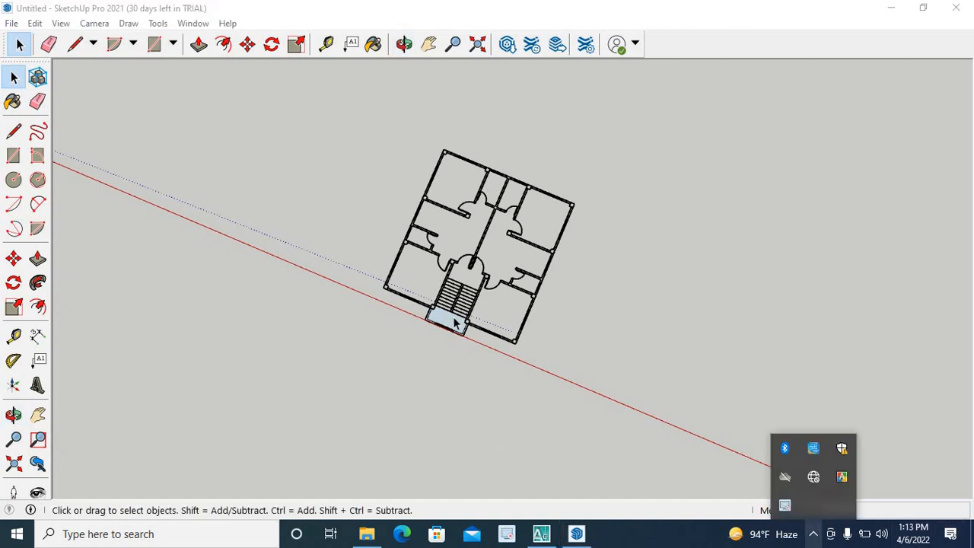
left_click(321, 328)
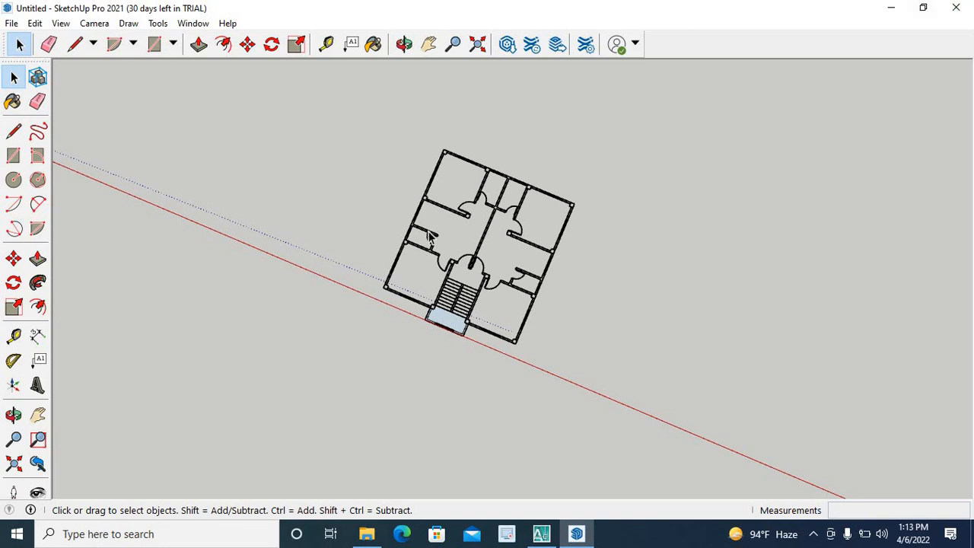
scroll(509, 348, "up", 5)
mouse_move(509, 347)
middle_mouse_down()
mouse_move(598, 76)
mouse_move(520, 271)
middle_mouse_up()
scroll(522, 271, "down", 8)
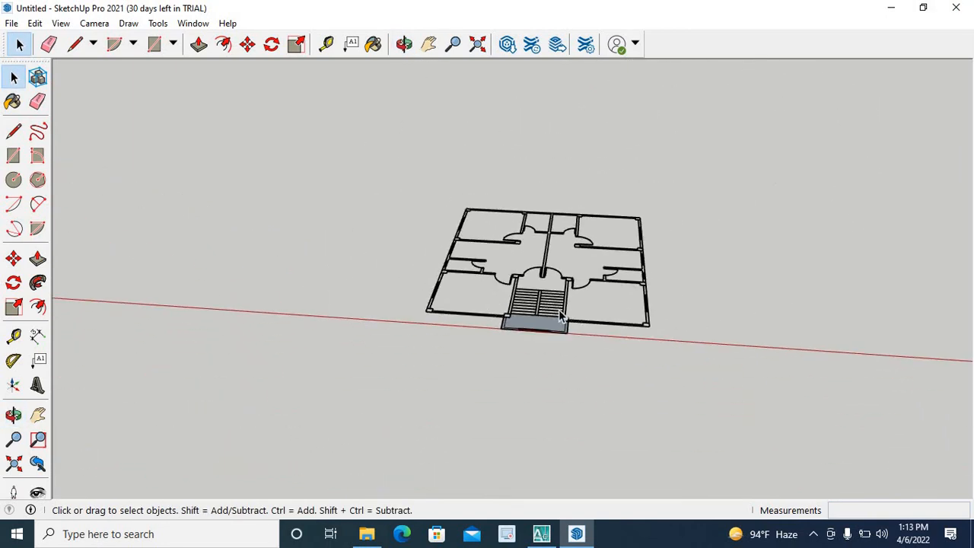
scroll(530, 274, "up", 3)
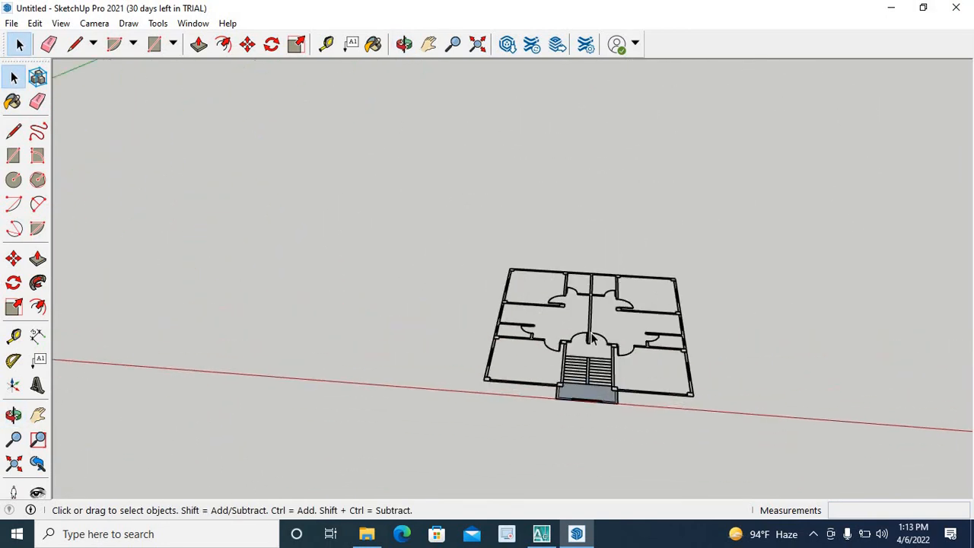
middle_click_drag(583, 348, 587, 346)
scroll(592, 344, "up", 4)
scroll(592, 344, "up", 2)
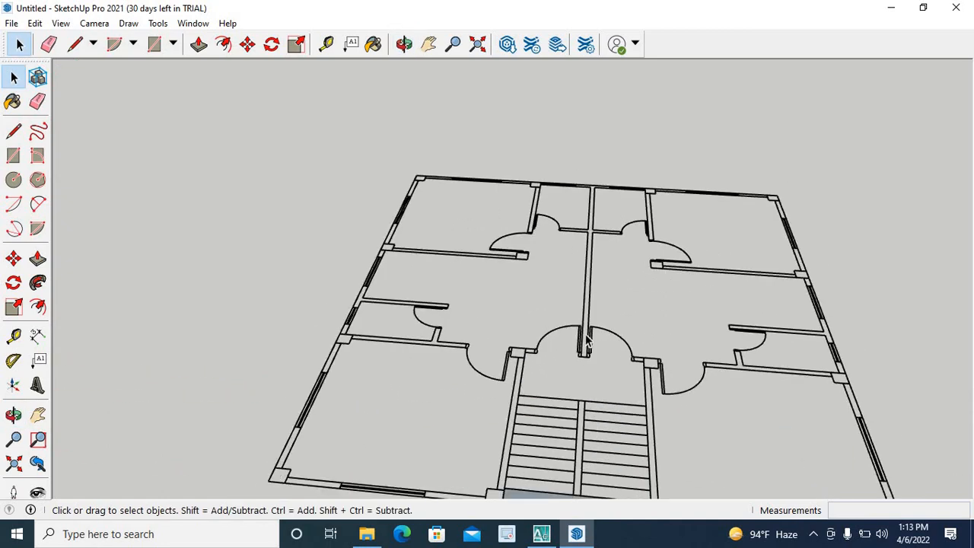
scroll(593, 342, "down", 5)
scroll(591, 338, "up", 5)
scroll(592, 338, "down", 5)
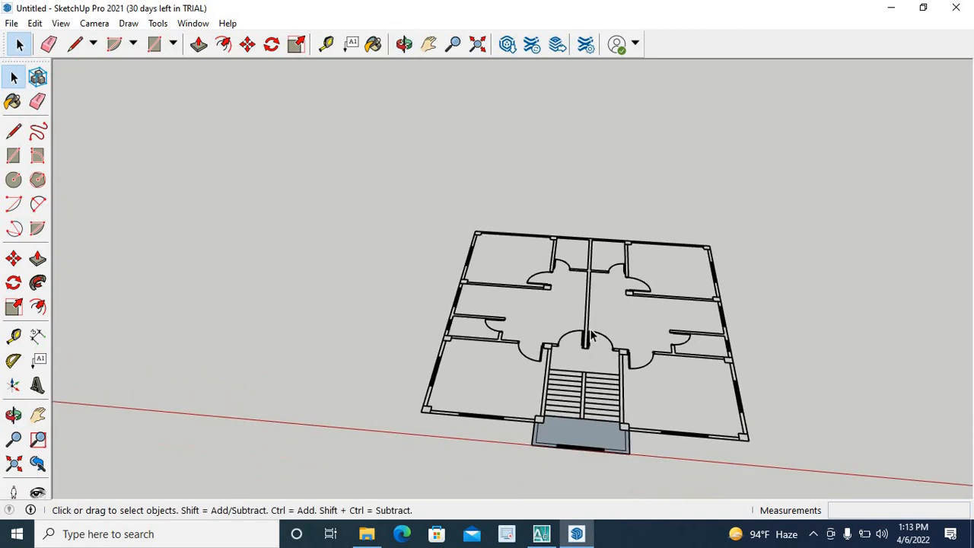
scroll(558, 319, "up", 5)
scroll(577, 459, "down", 4)
scroll(539, 429, "up", 4)
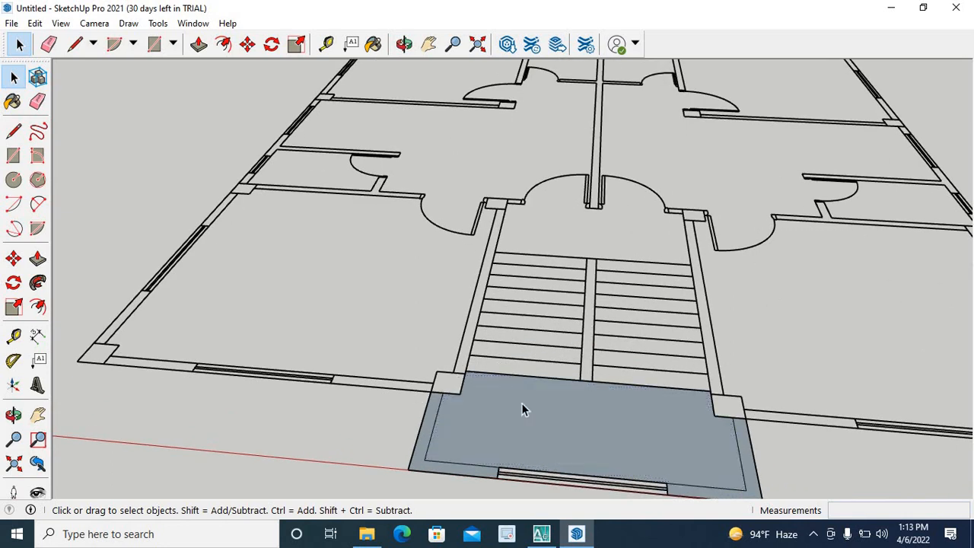
left_click(521, 402)
scroll(556, 371, "down", 3)
scroll(558, 378, "up", 2)
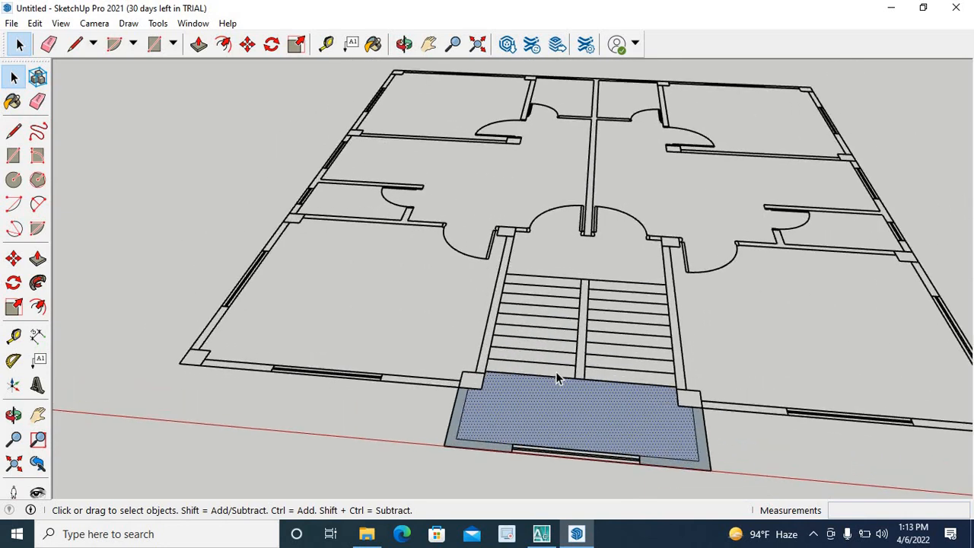
Draw a short line across the front room's outer wall at the window end nearest the stairs to form wall faces
left_click(14, 134)
scroll(156, 388, "up", 4)
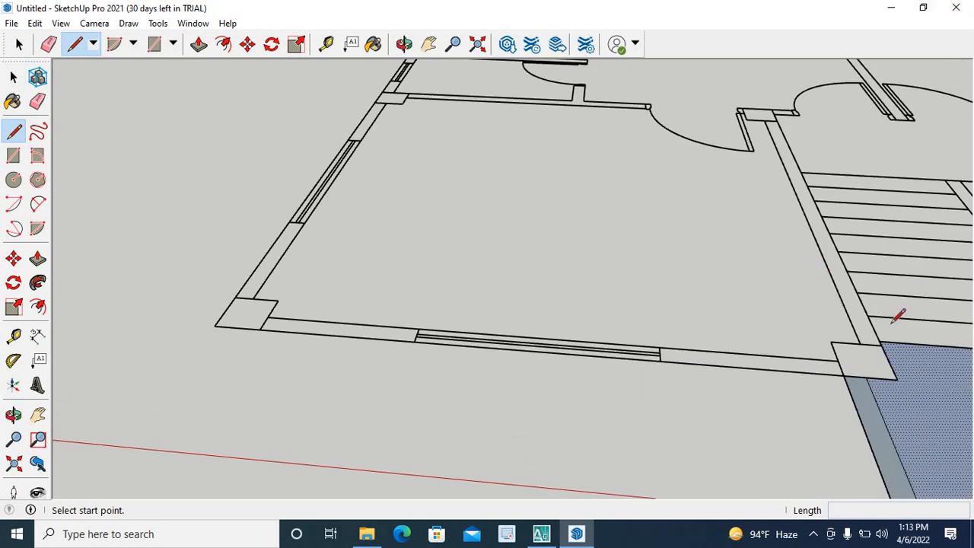
scroll(836, 388, "up", 2)
scroll(828, 370, "down", 3)
scroll(867, 381, "up", 3)
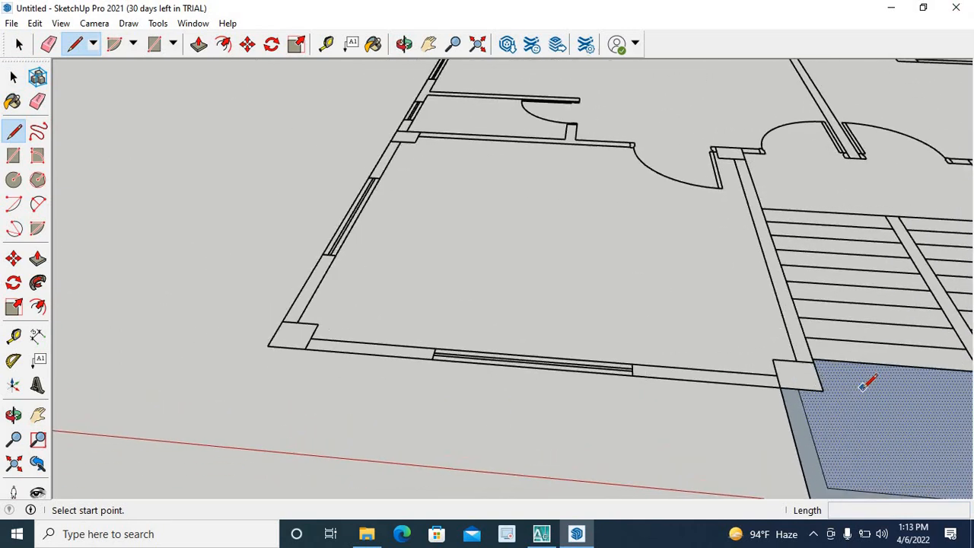
scroll(862, 388, "down", 1)
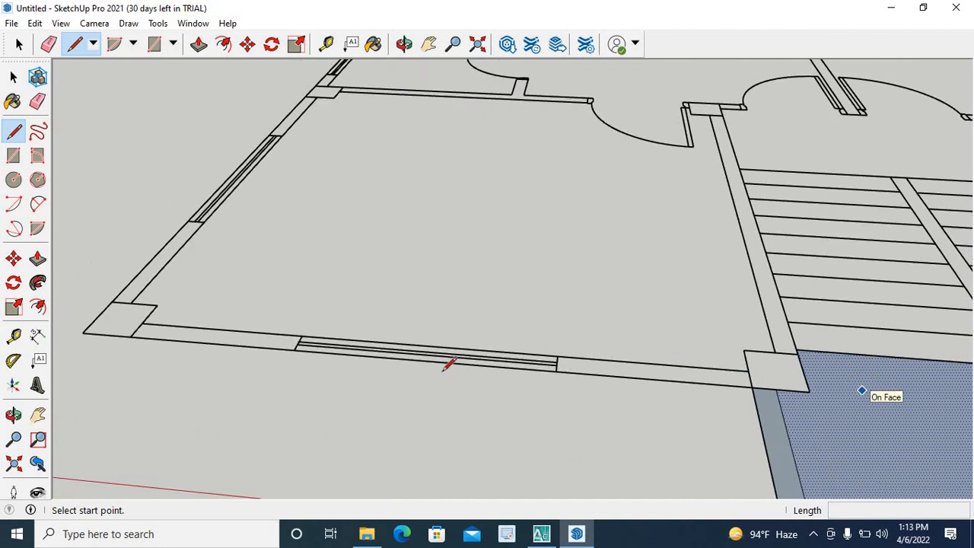
left_click(556, 371)
left_click(560, 356)
scroll(396, 343, "down", 3)
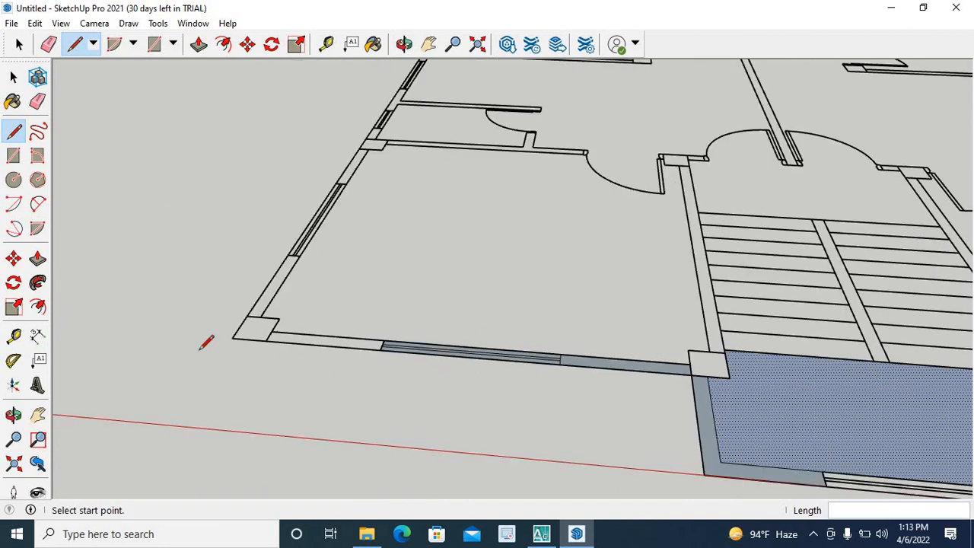
Draw a short line across the front wall where it meets the outer corner column to form the column's face
scroll(233, 348, "up", 3)
left_click(317, 333)
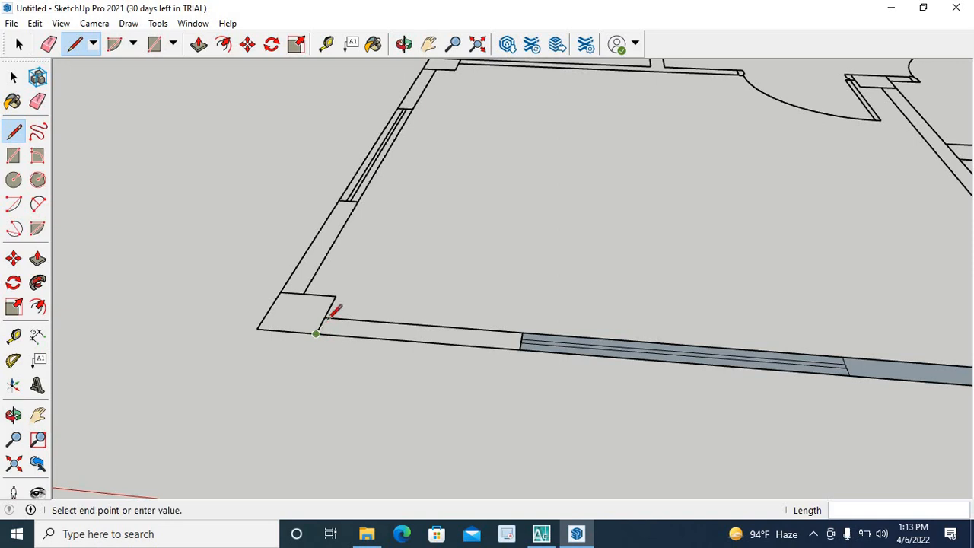
left_click(326, 316)
scroll(320, 317, "down", 3)
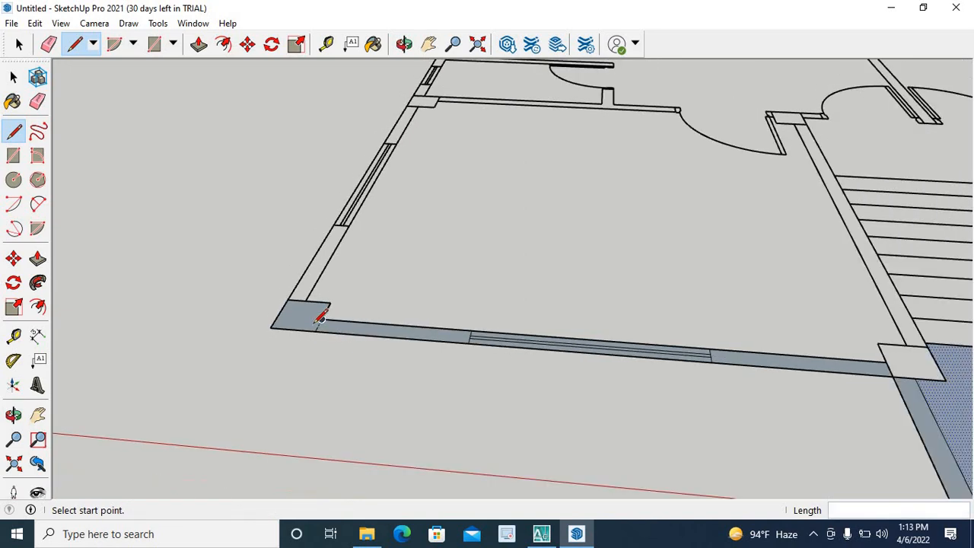
Draw a 5-inch line across the side wall at the corner column to form the wall face up to the window
scroll(314, 306, "up", 3)
left_click(308, 307)
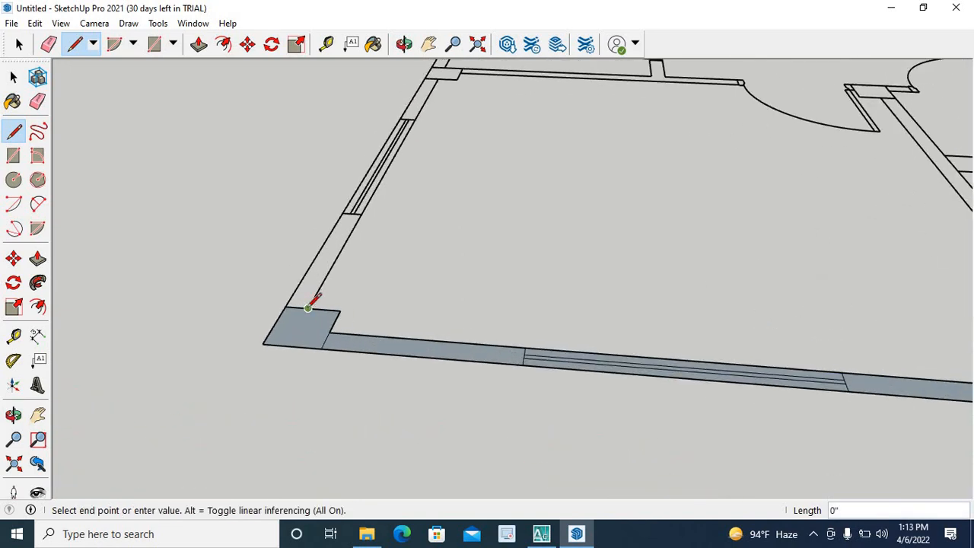
left_click(292, 307)
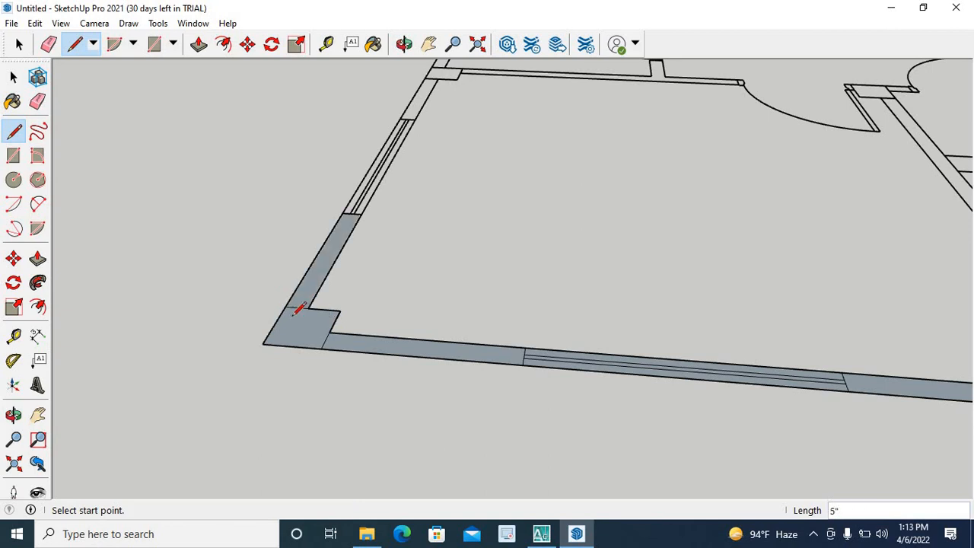
scroll(287, 309, "down", 2)
scroll(482, 257, "down", 2)
scroll(554, 391, "up", 4)
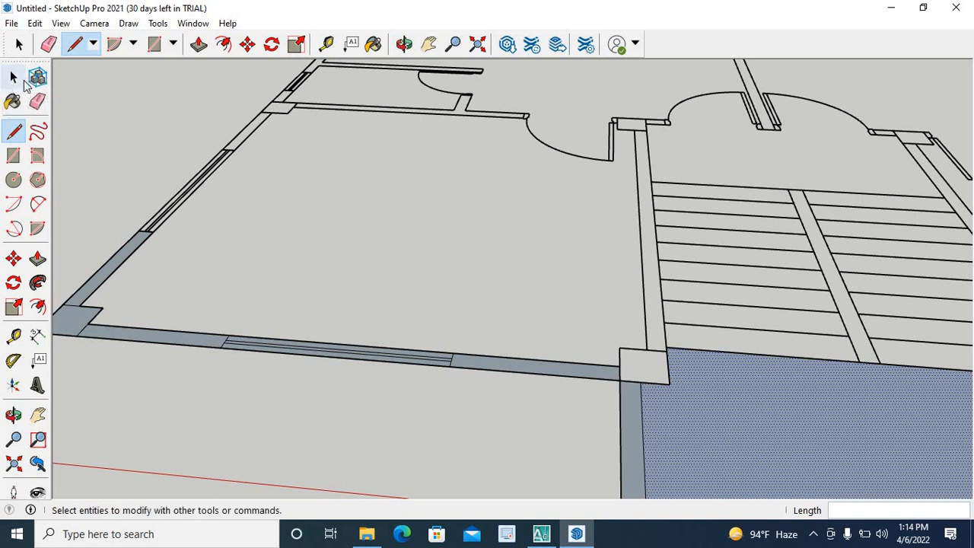
Select the front wall segment between the window and the stair column, and examine its face and the surrounding walls
left_click(14, 77)
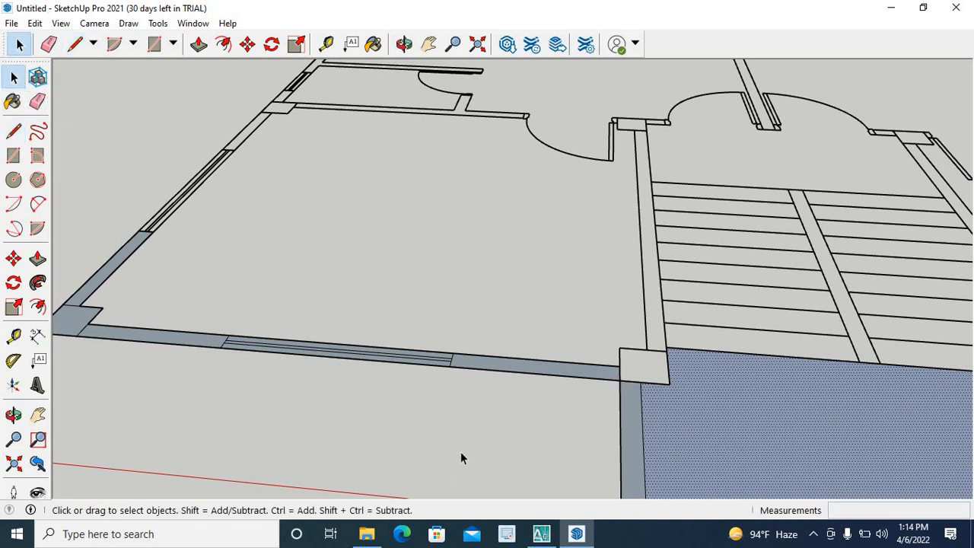
left_click(531, 370)
scroll(531, 370, "up", 5)
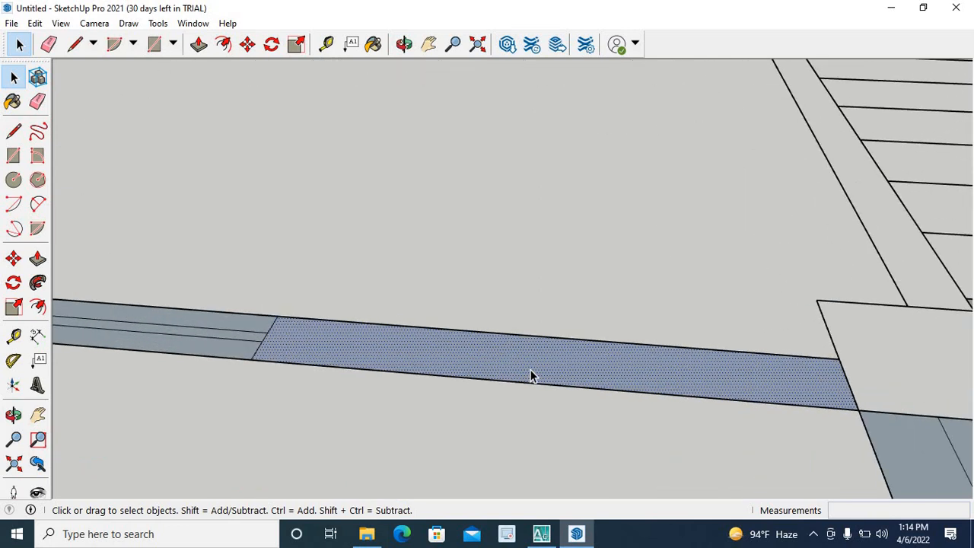
scroll(531, 374, "up", 2)
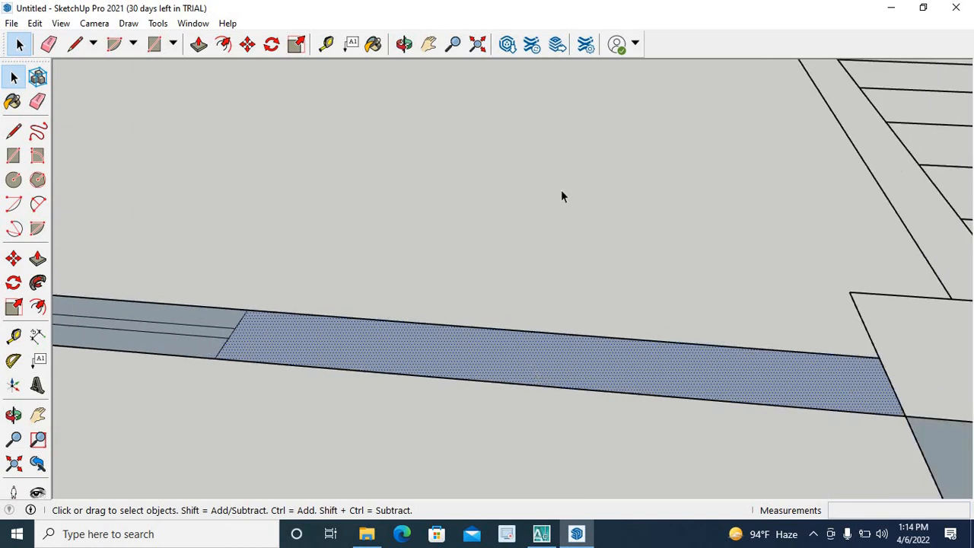
scroll(598, 266, "down", 5)
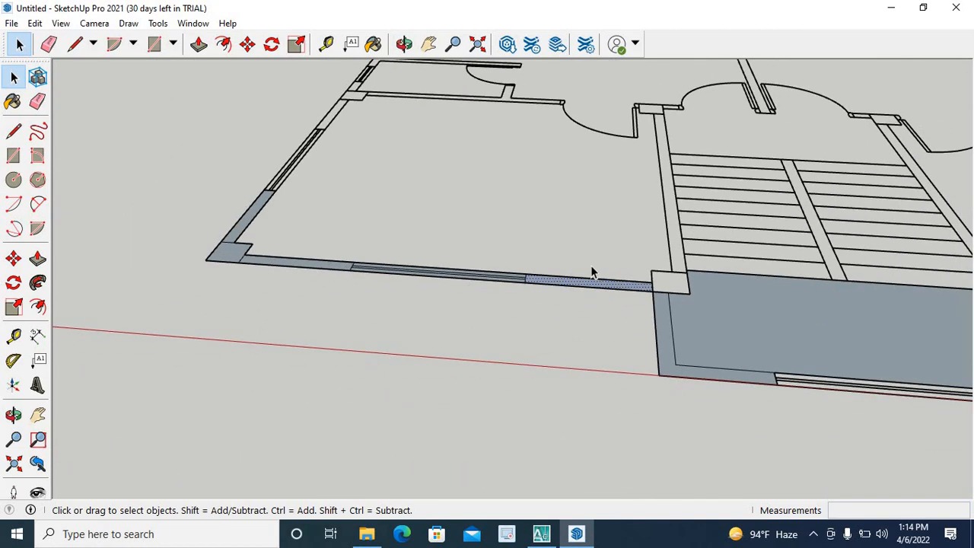
scroll(746, 319, "up", 2)
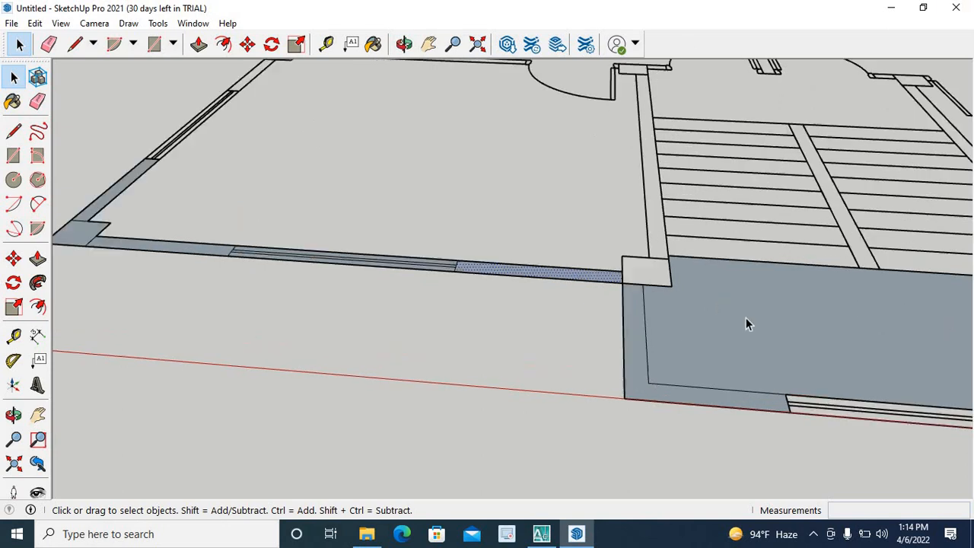
middle_click_drag(741, 323, 723, 229)
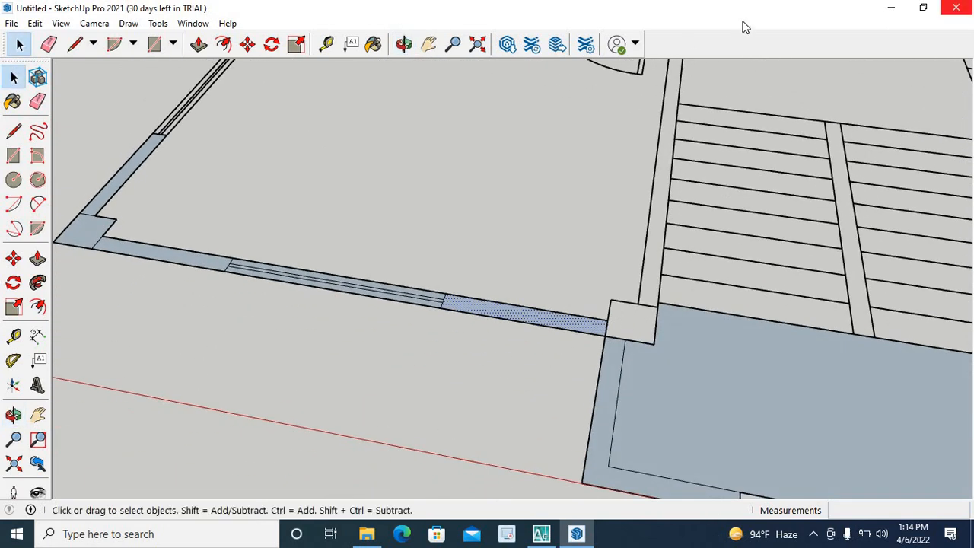
Trace an edge of each of the two columns at the stair landing's back corners to form their faces
left_click(13, 131)
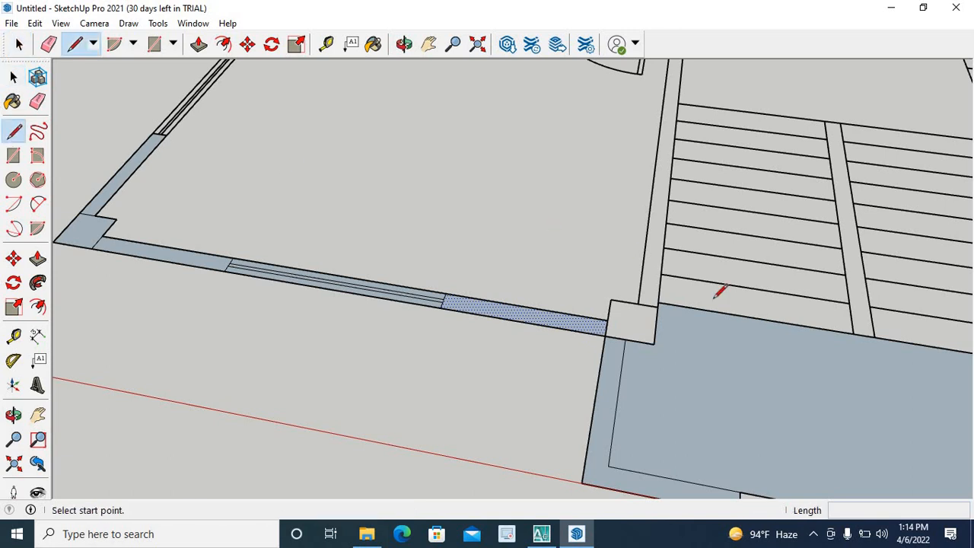
left_click(660, 311)
key("Escape")
middle_click_drag(580, 341, 646, 409)
scroll(756, 446, "down", 3)
scroll(756, 446, "up", 6)
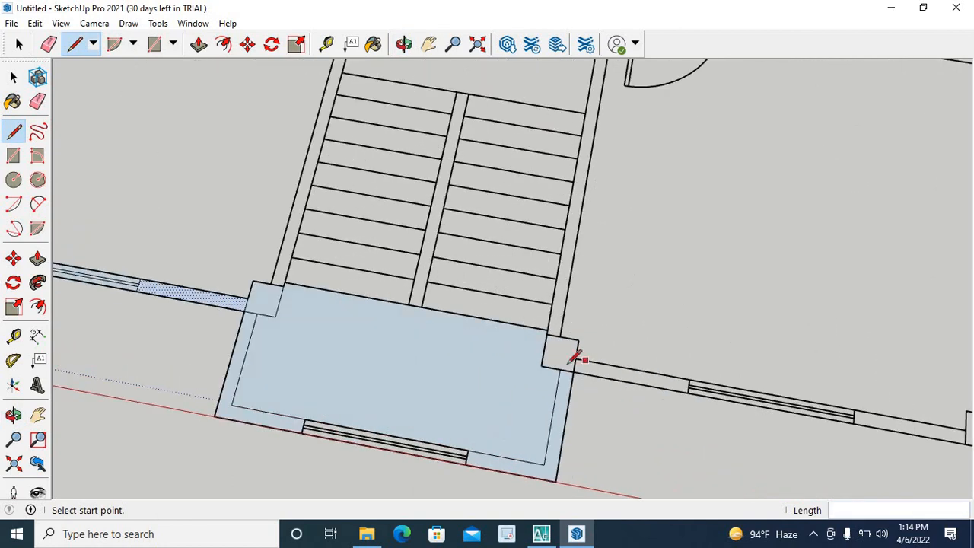
left_click(543, 365)
key("Escape")
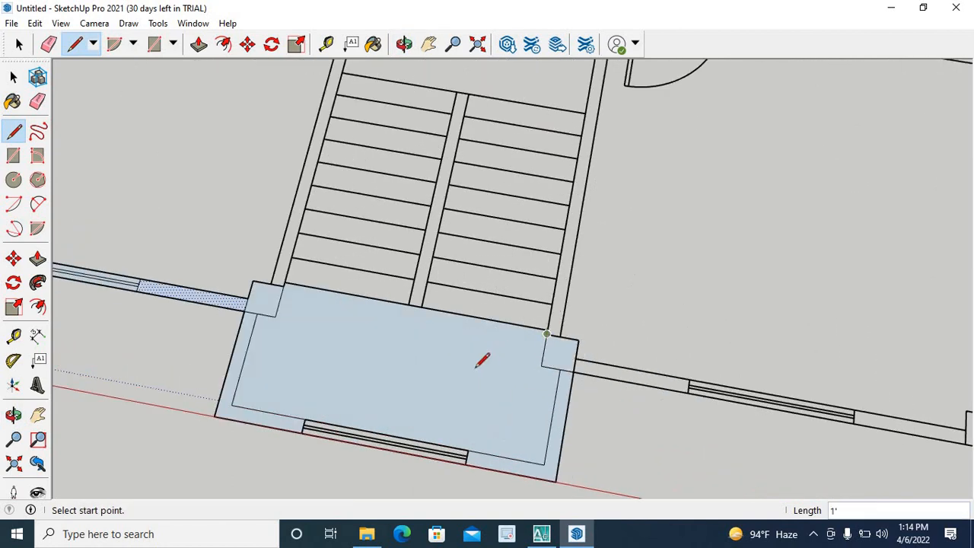
Draw a short line across the other front room's outer wall at the window end nearest the stairs to form wall faces
scroll(598, 368, "down", 2)
scroll(600, 365, "up", 4)
left_click(570, 377)
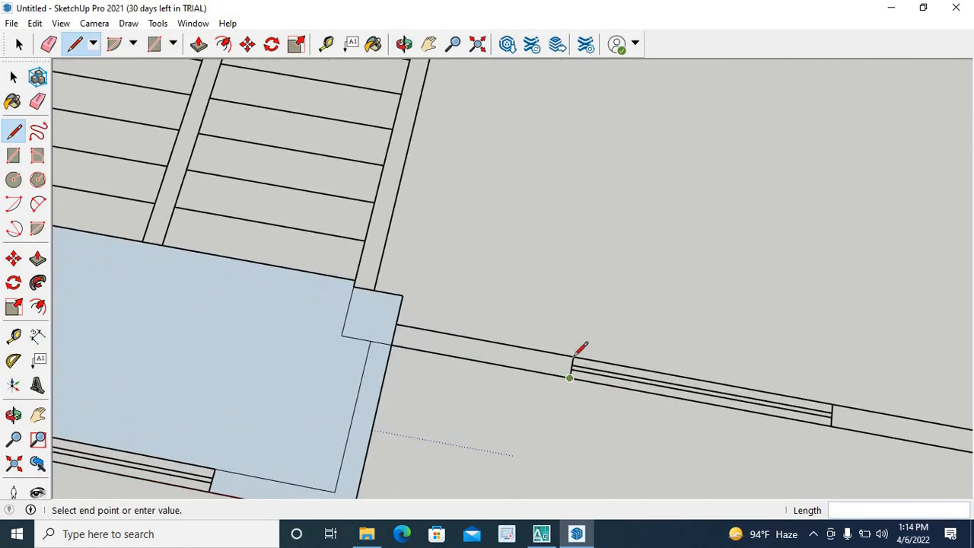
left_click(573, 355)
scroll(307, 342, "down", 2)
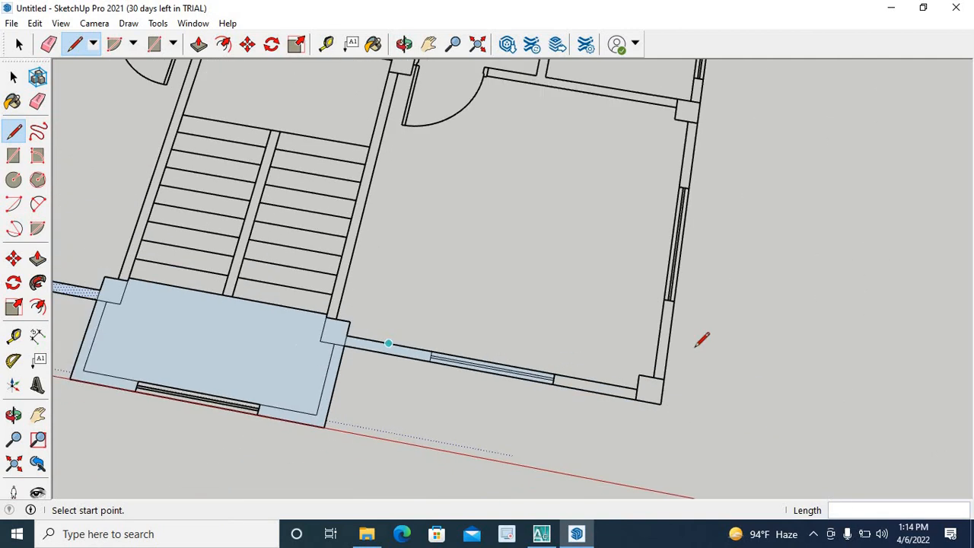
Draw a short line across that front wall where it meets the outer corner column to form the remaining faces
scroll(619, 404, "up", 4)
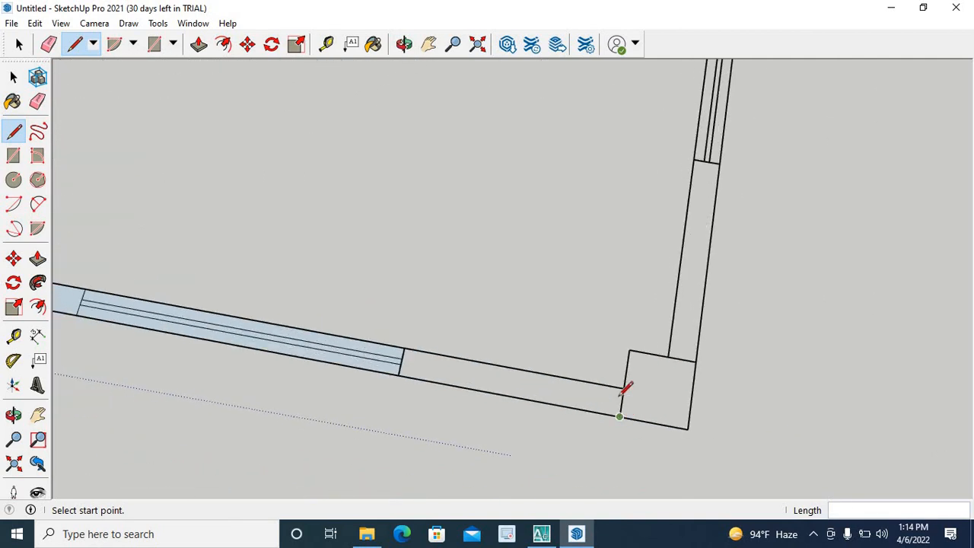
left_click(619, 415)
left_click(624, 386)
scroll(544, 422, "down", 6)
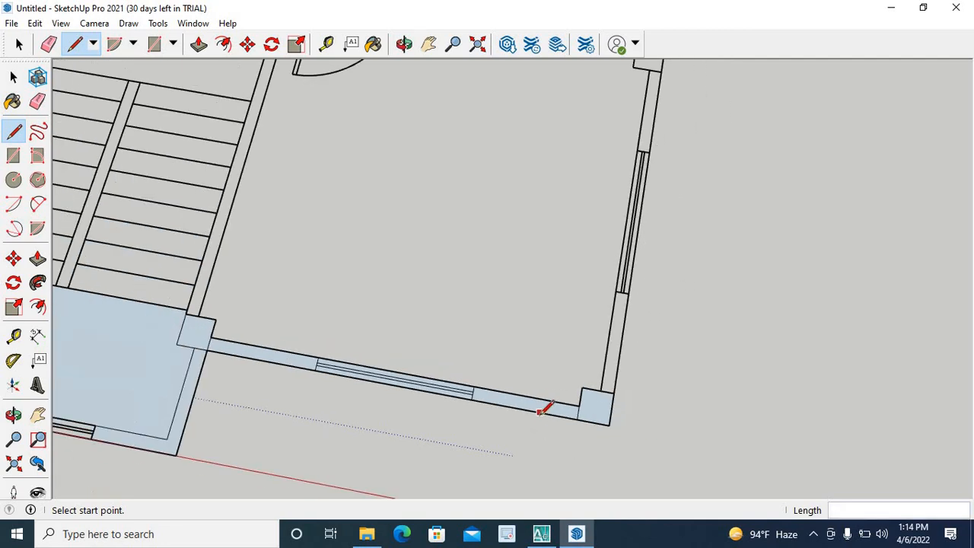
scroll(429, 391, "up", 2)
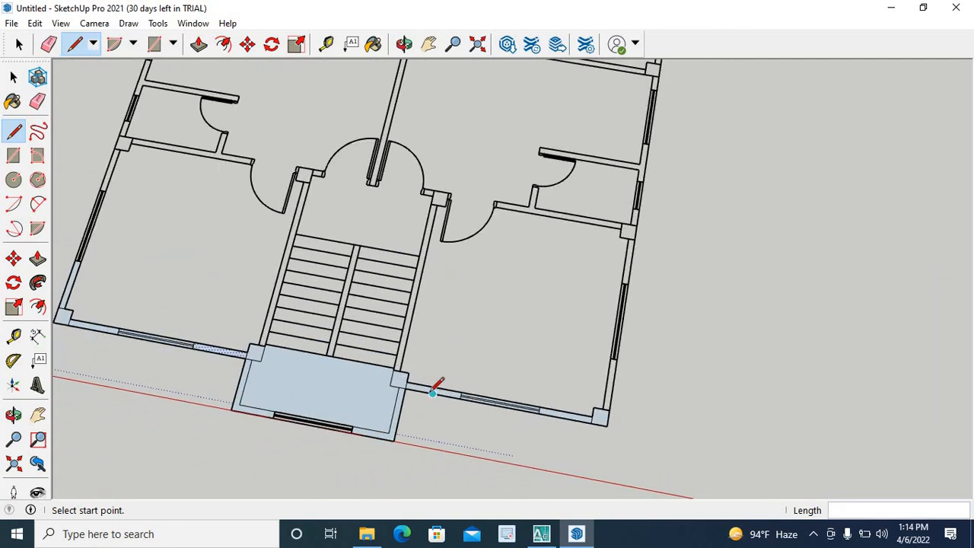
Draw a 5-inch line across the room's outer side wall at the corner column to form the wall face
scroll(643, 403, "up", 5)
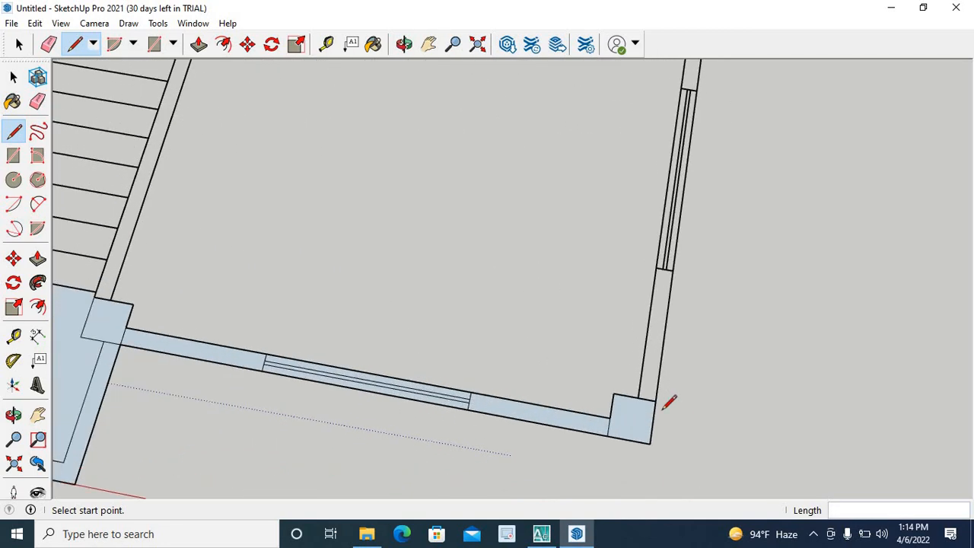
left_click(654, 396)
left_click(632, 393)
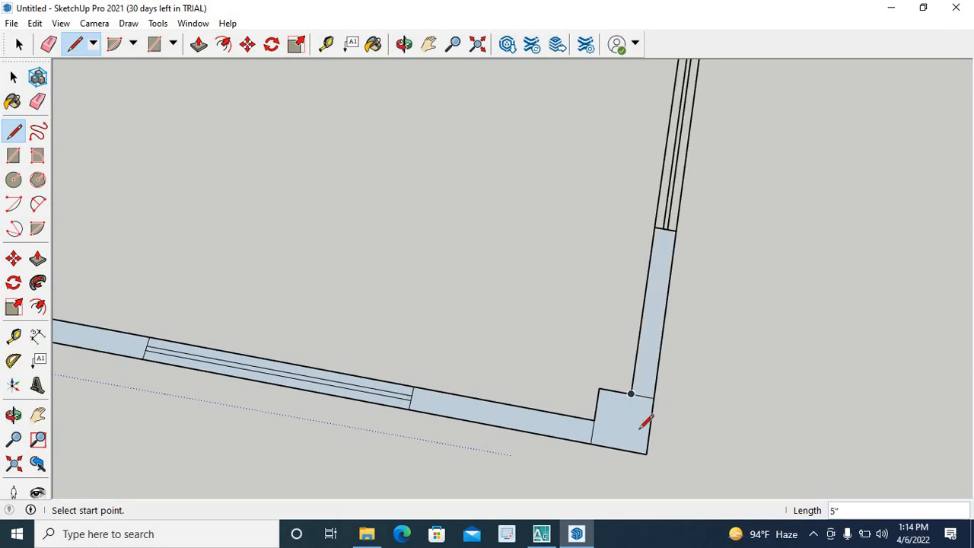
scroll(643, 416, "down", 4)
Draw a 5-inch line across the side wall at the far end of its window to form the window and wall faces
scroll(661, 296, "up", 5)
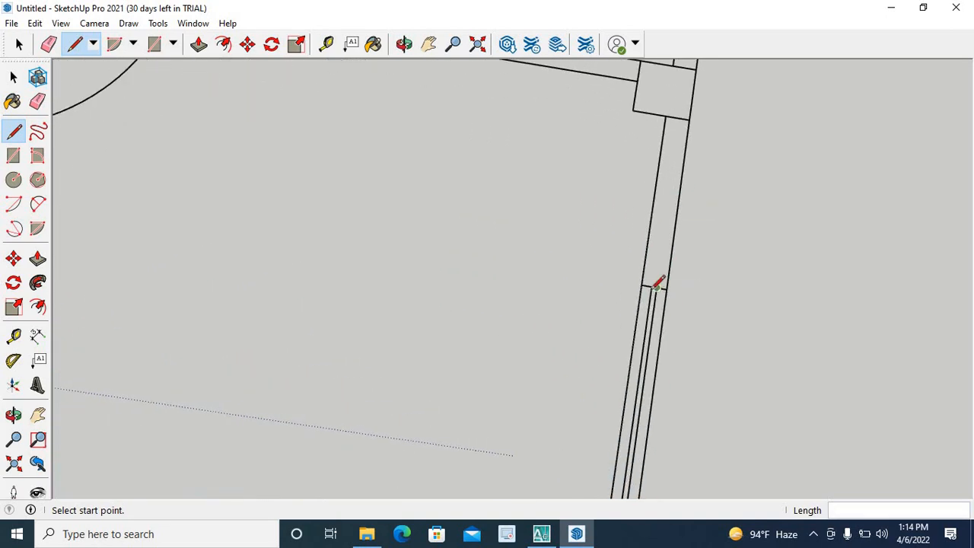
left_click(641, 284)
left_click(674, 291)
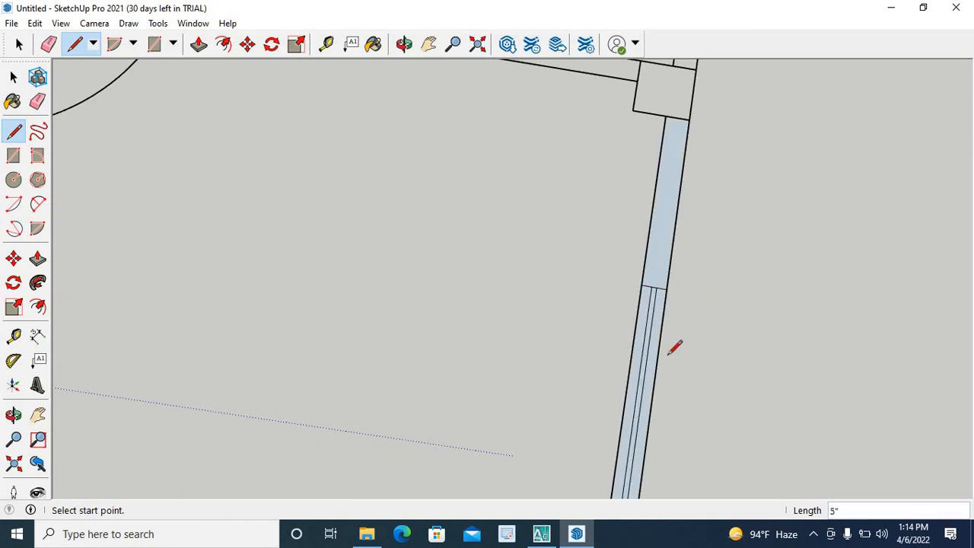
scroll(674, 344, "down", 3)
Trace the inner edge of the column where the side wall meets the partition behind the front room
scroll(657, 177, "up", 3)
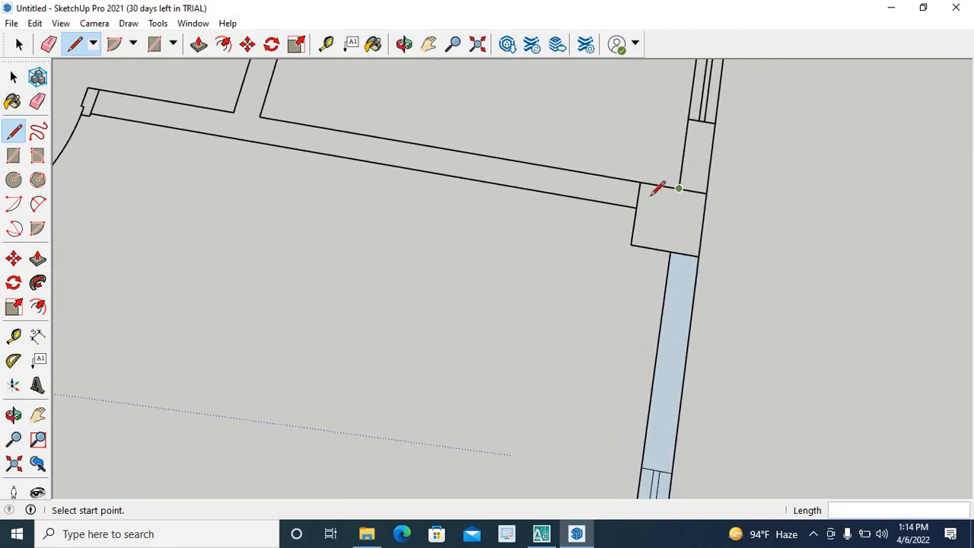
left_click(636, 182)
left_click(625, 251)
scroll(730, 304, "down", 4)
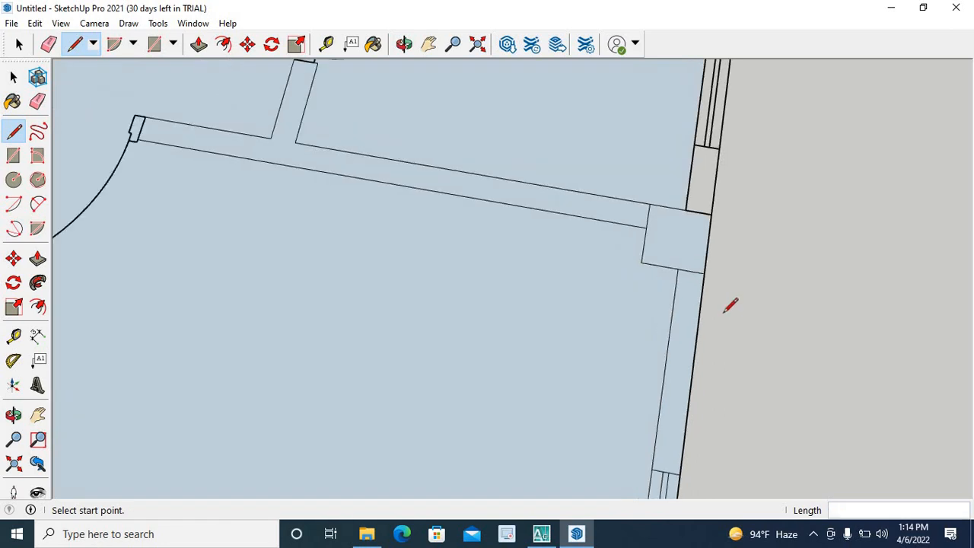
Trace the outer edge of the short side wall between that column and the small room's window, about 1' 2" long
scroll(735, 276, "up", 4)
scroll(691, 191, "up", 3)
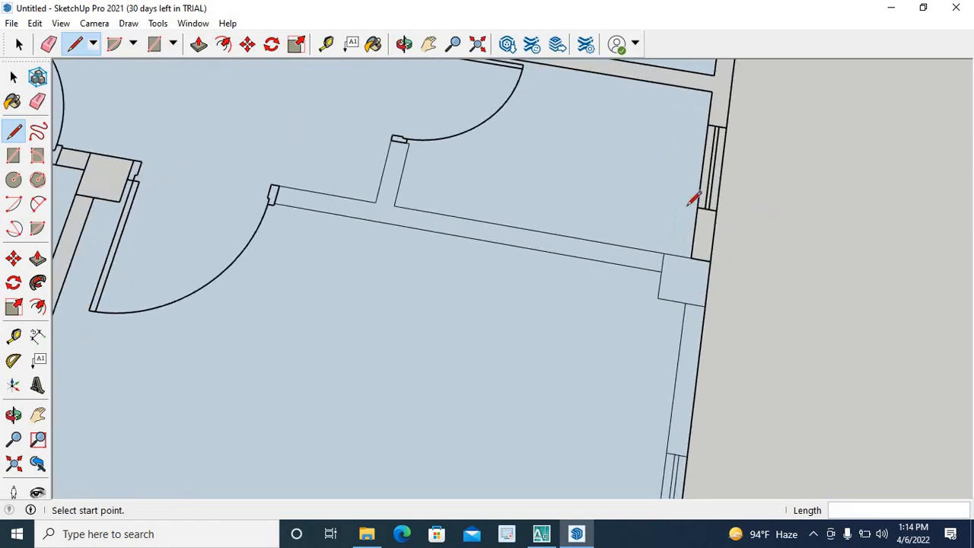
left_click(716, 207)
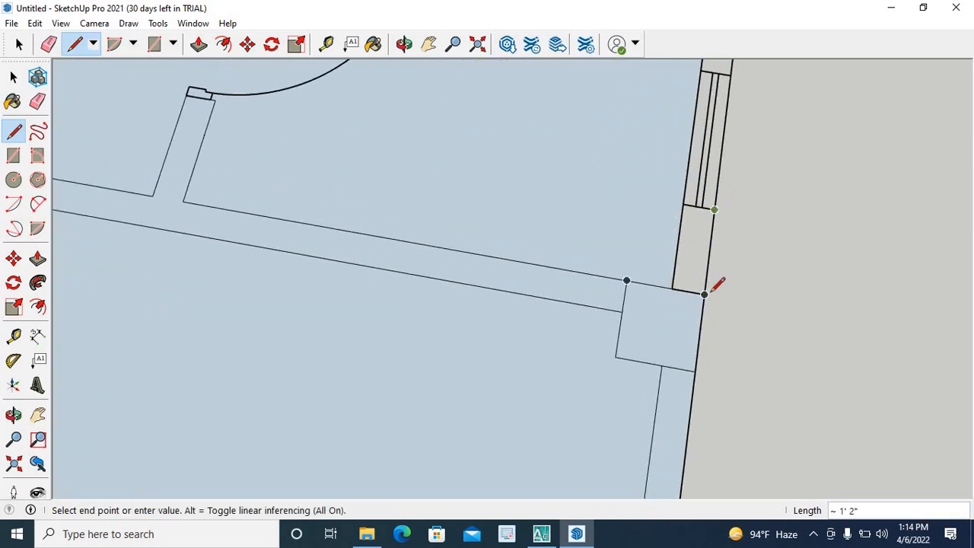
left_click(704, 293)
scroll(658, 384, "down", 3)
scroll(658, 384, "down", 3)
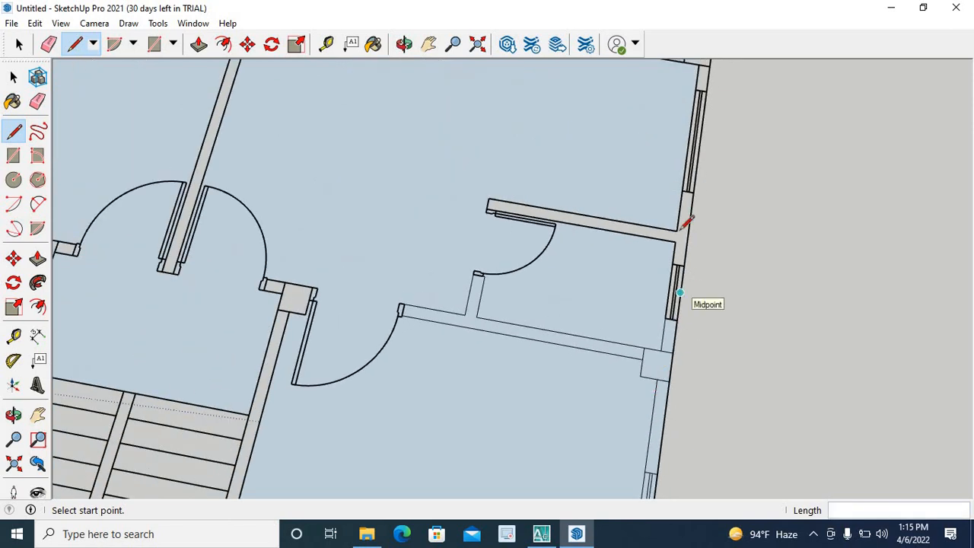
Draw a line across the free end of the small room's partition beside its door to form the wall face
scroll(660, 203, "up", 3)
scroll(661, 204, "up", 2)
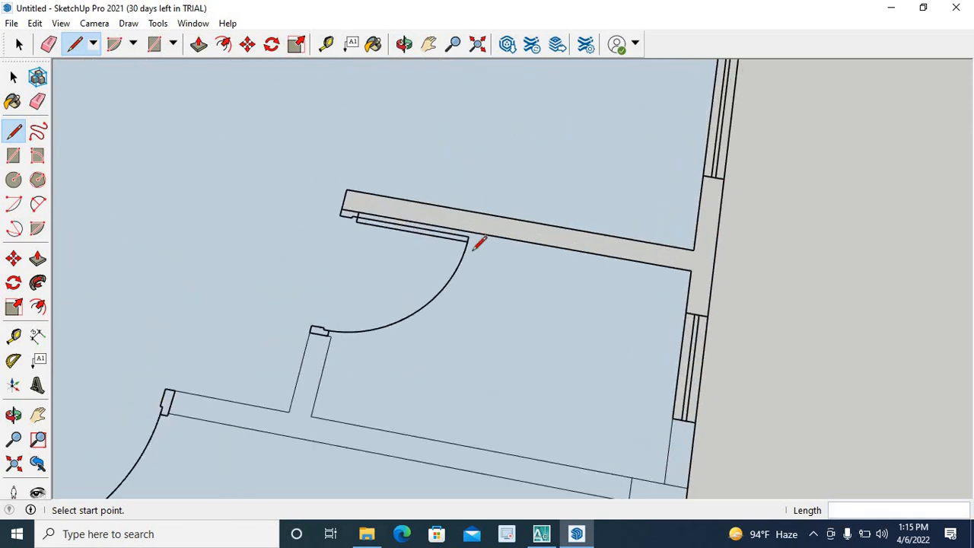
left_click(341, 209)
left_click(346, 189)
scroll(524, 352, "down", 6)
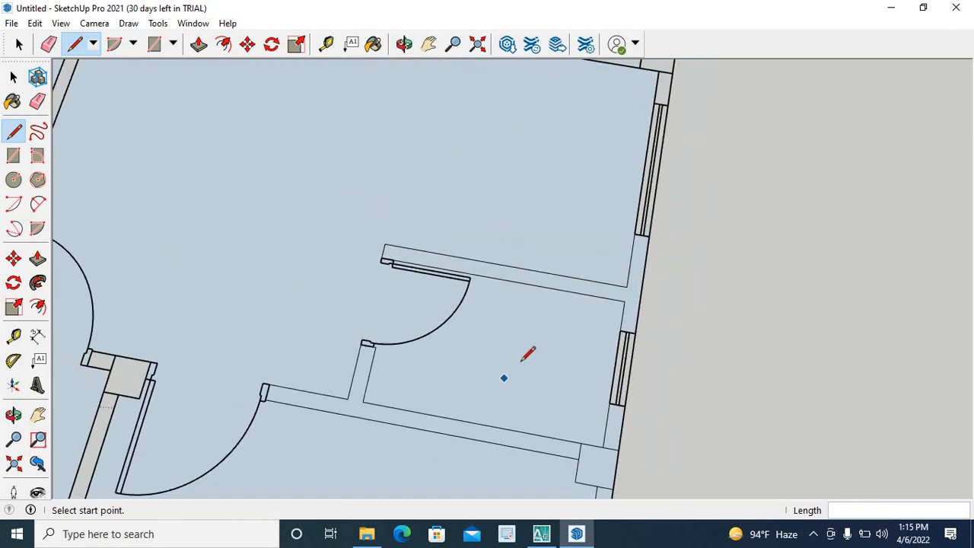
scroll(528, 353, "down", 1)
Trace the outer edge of the next column along the side wall, at the back bedroom partition, to form its face
scroll(527, 346, "up", 6)
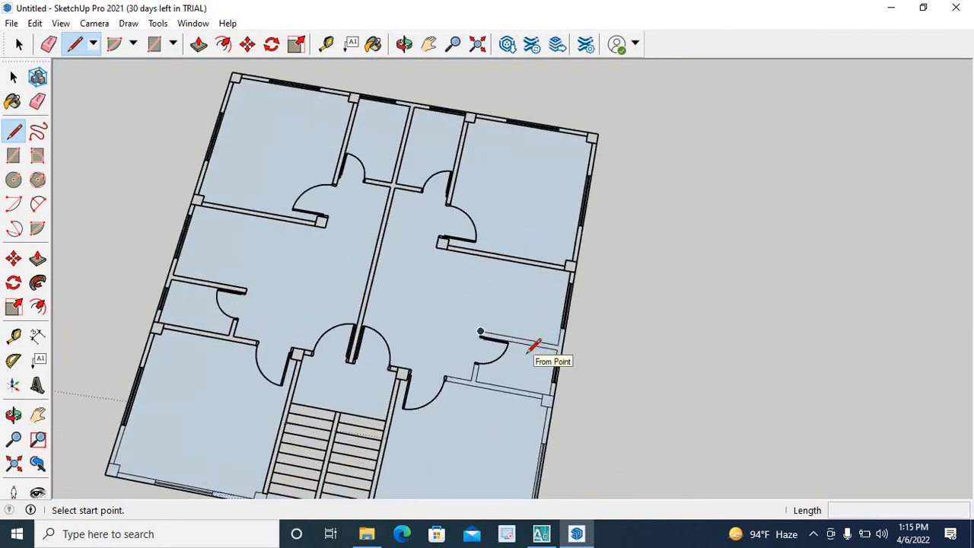
scroll(378, 395, "down", 2)
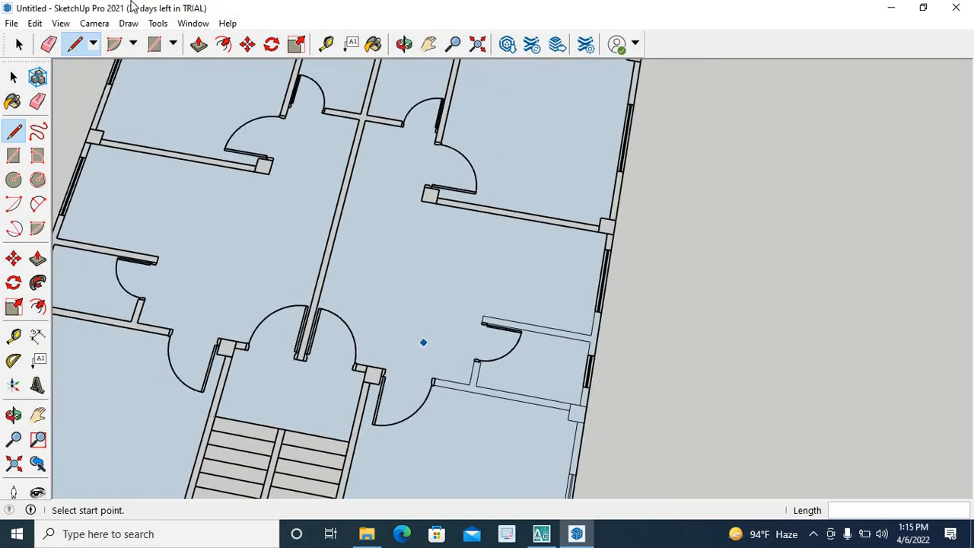
scroll(620, 199, "up", 5)
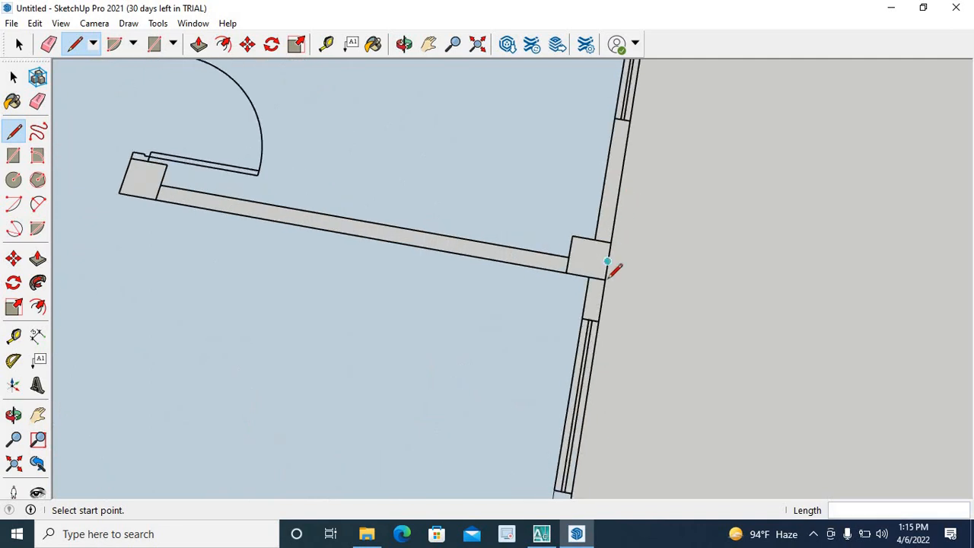
left_click(610, 241)
left_click(610, 242)
Trace the outer edge of the short wall between the bedroom-partition column and the adjacent window to form its face
scroll(606, 295, "up", 3)
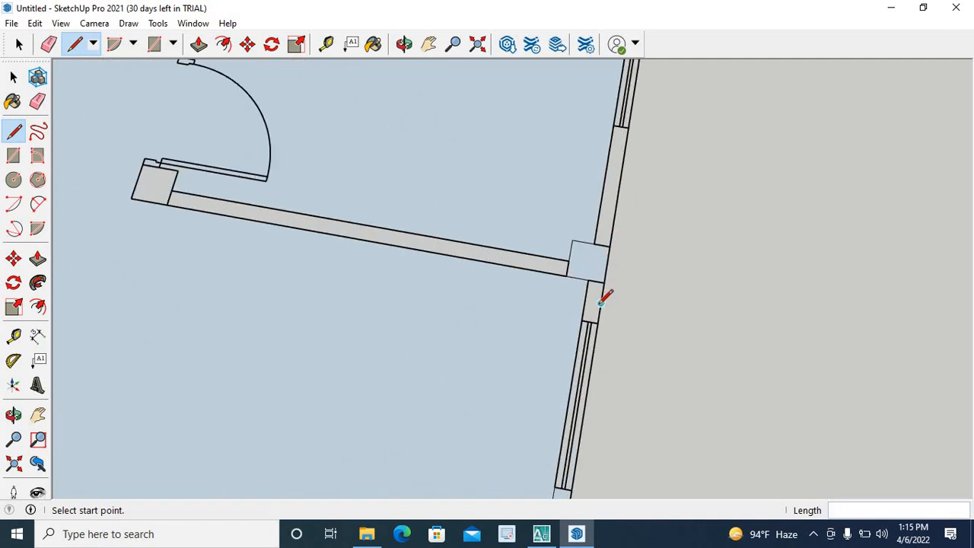
left_click(604, 274)
left_click(603, 266)
scroll(626, 209, "down", 3)
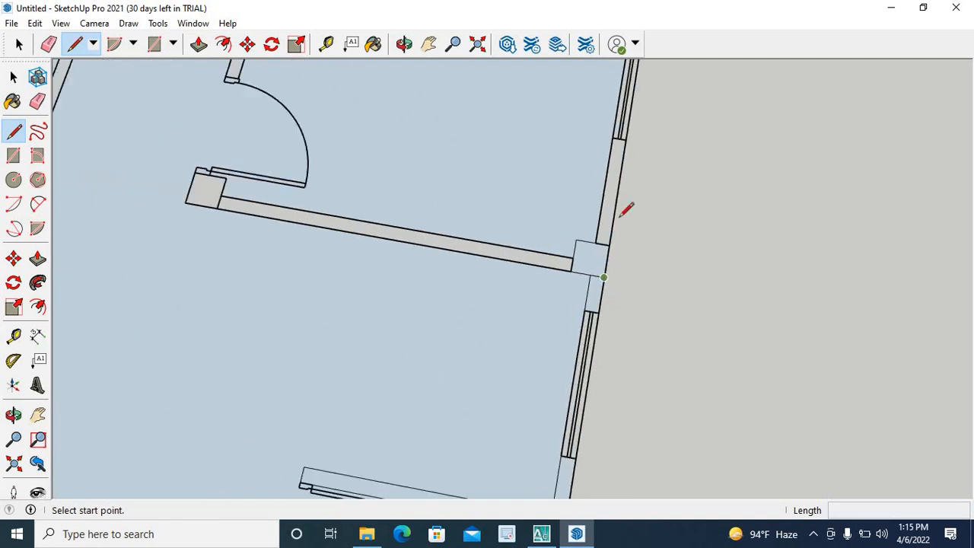
Trace the inner edge of the side wall between the bedroom-partition column and the back bedroom's window, about 3' 6" long
scroll(612, 194, "up", 3)
left_click(588, 261)
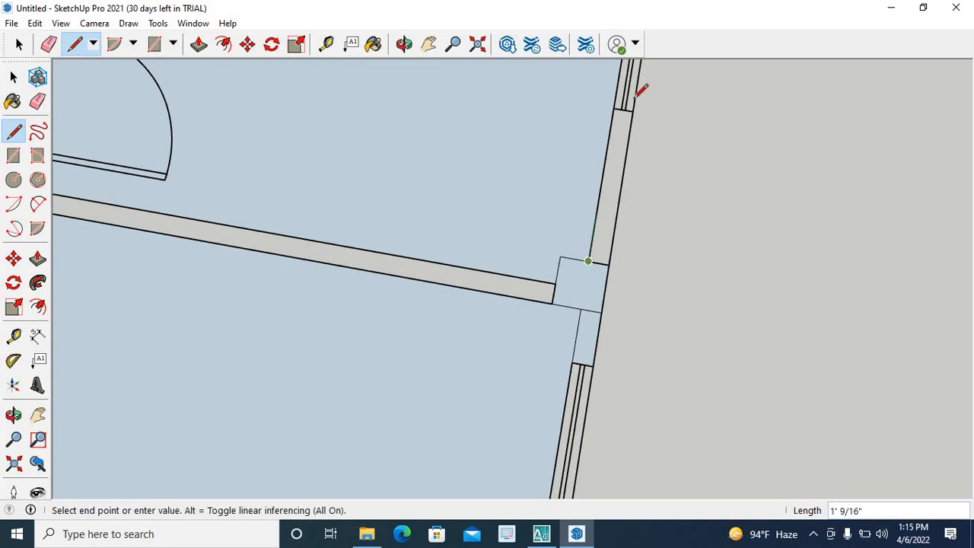
left_click(613, 108)
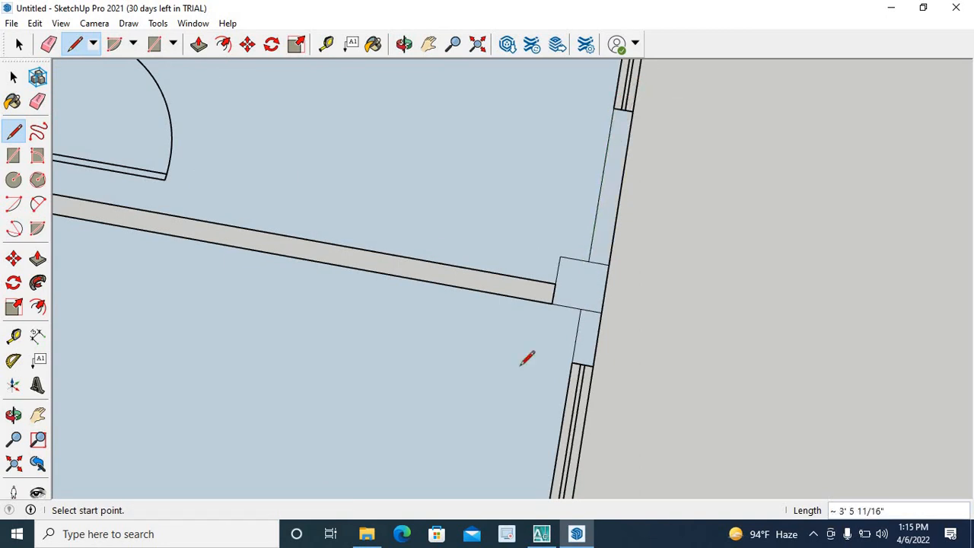
scroll(527, 373, "down", 5)
Draw a 5" line across the back bedroom partition where it meets the side-wall column to form the wall face
scroll(581, 369, "up", 5)
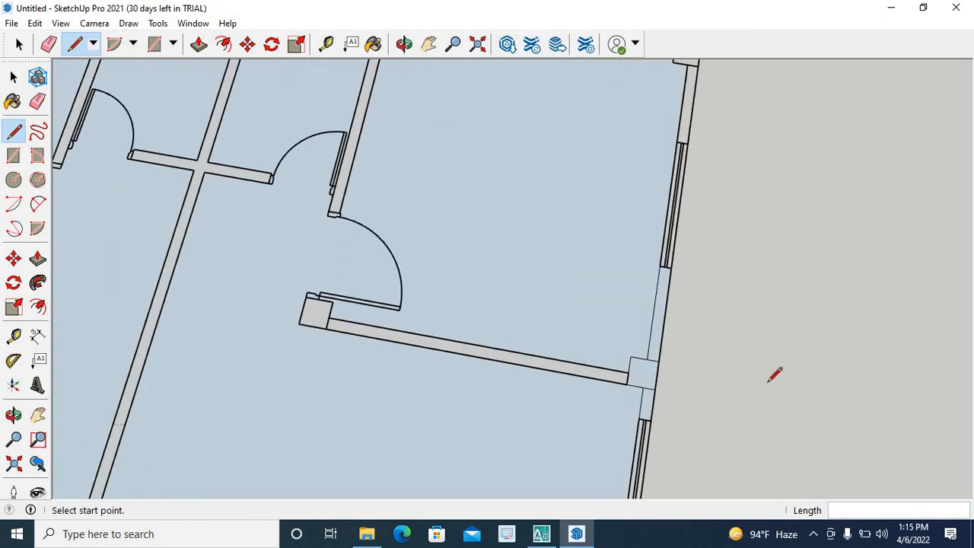
left_click(564, 372)
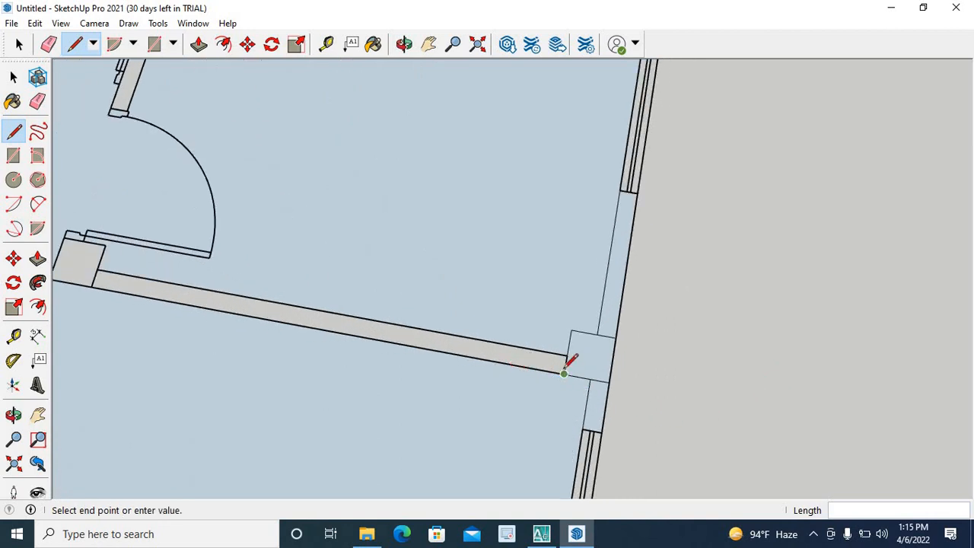
type("3")
key("Return")
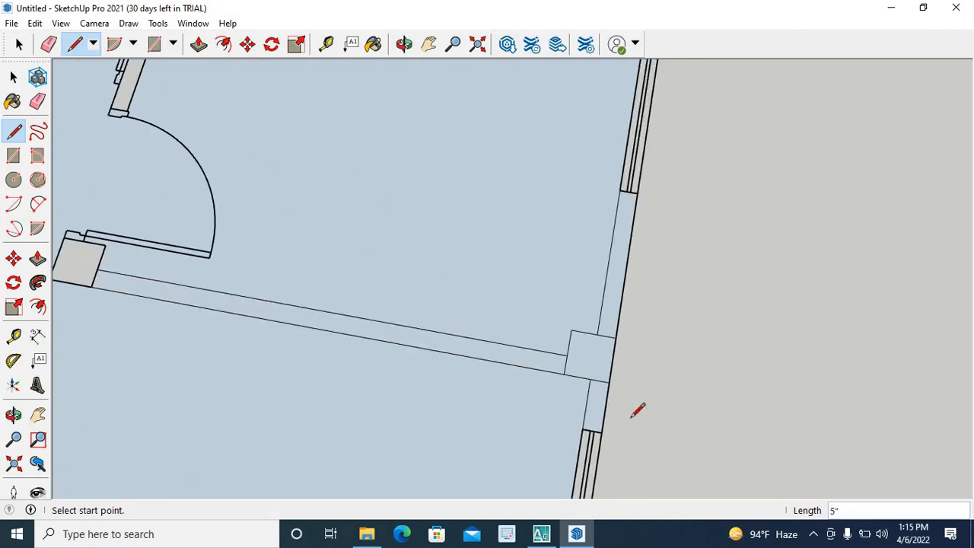
scroll(590, 407, "down", 3)
Trace the exposed edge of the column at that partition's free end, beside the bedroom door, to form its face
scroll(532, 384, "down", 3)
scroll(461, 384, "up", 6)
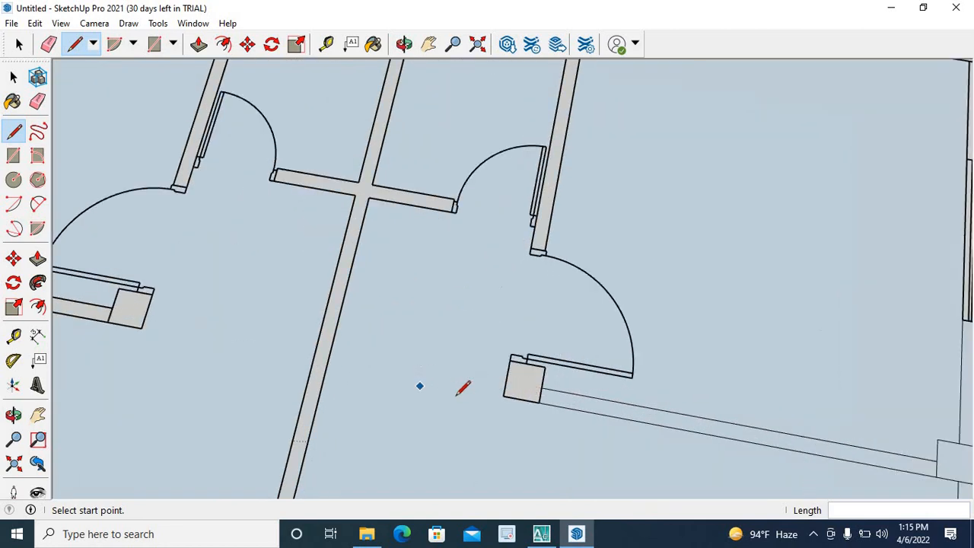
left_click(545, 397)
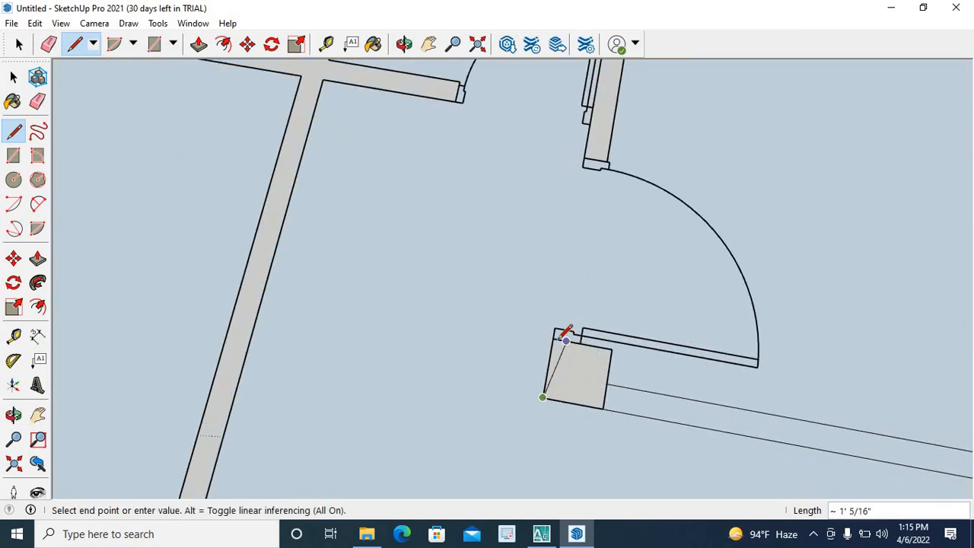
left_click(555, 330)
scroll(615, 448, "down", 1)
Draw a line across the end of the short cross wall beside the small back room's door to form the central wall face
scroll(616, 451, "down", 2)
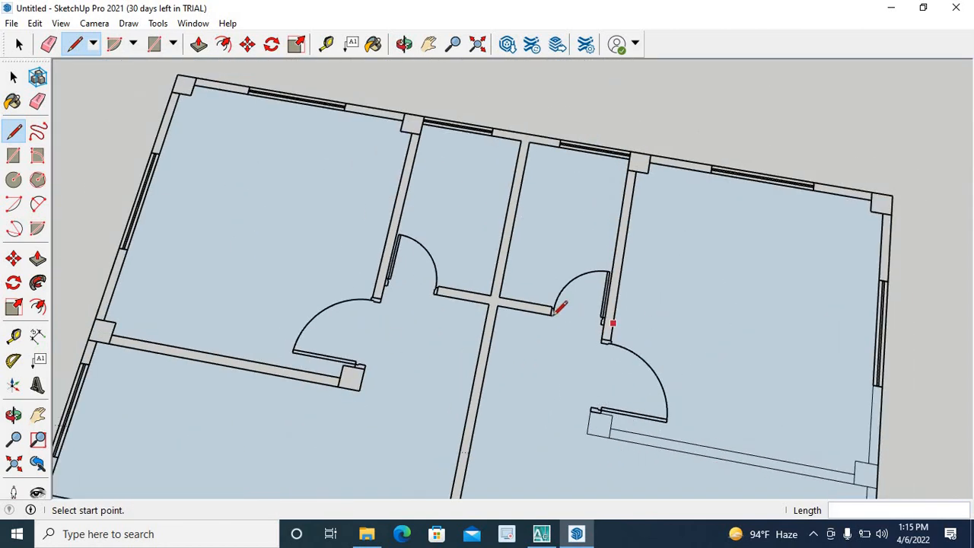
scroll(559, 306, "up", 5)
left_click(610, 376)
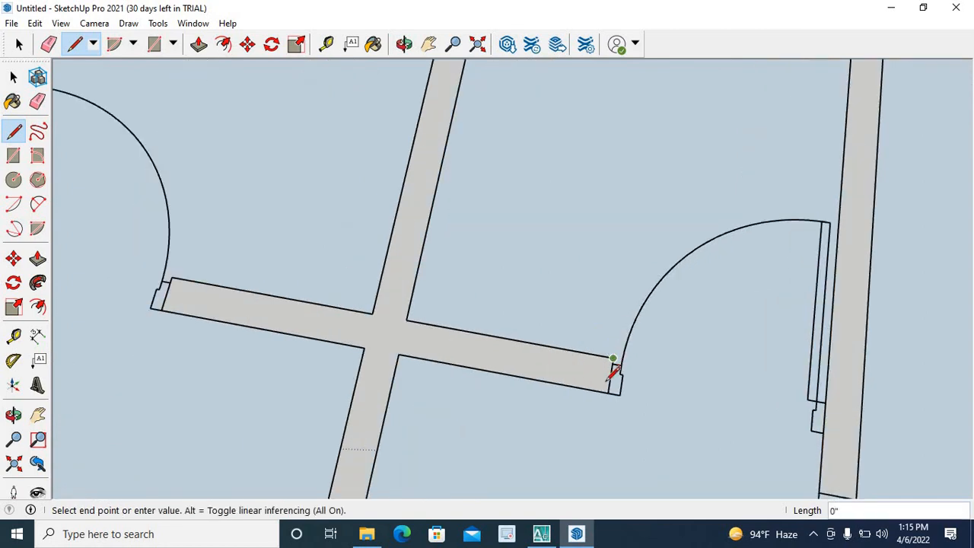
left_click(607, 392)
scroll(673, 391, "down", 5)
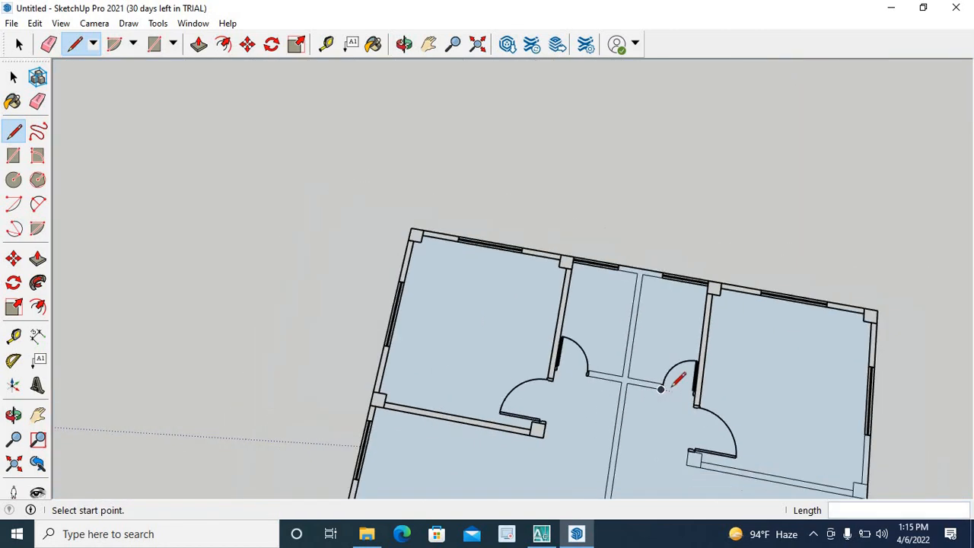
Draw a 5" line across the opposite bedroom's partition where it meets its free-end column to form the wall and column faces
scroll(608, 405, "up", 8)
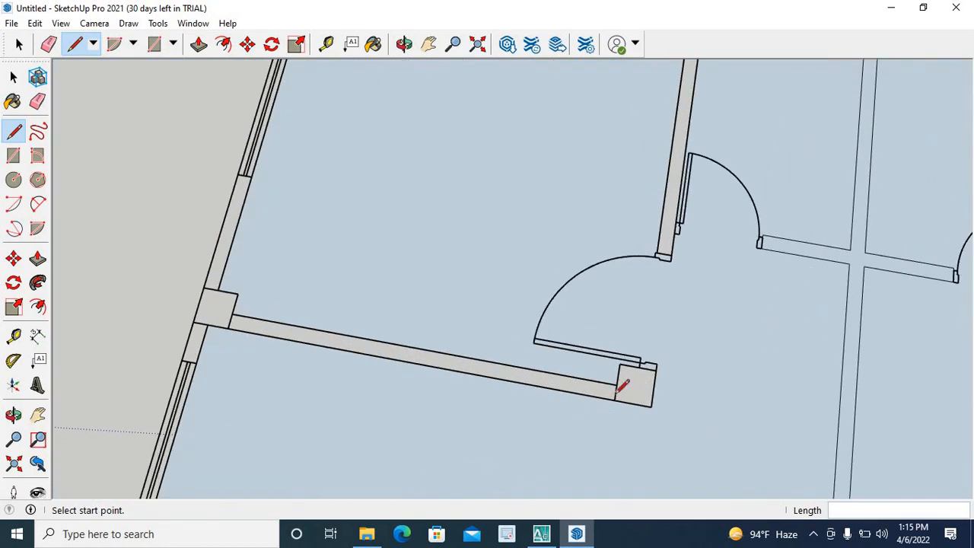
left_click(601, 410)
left_click(608, 348)
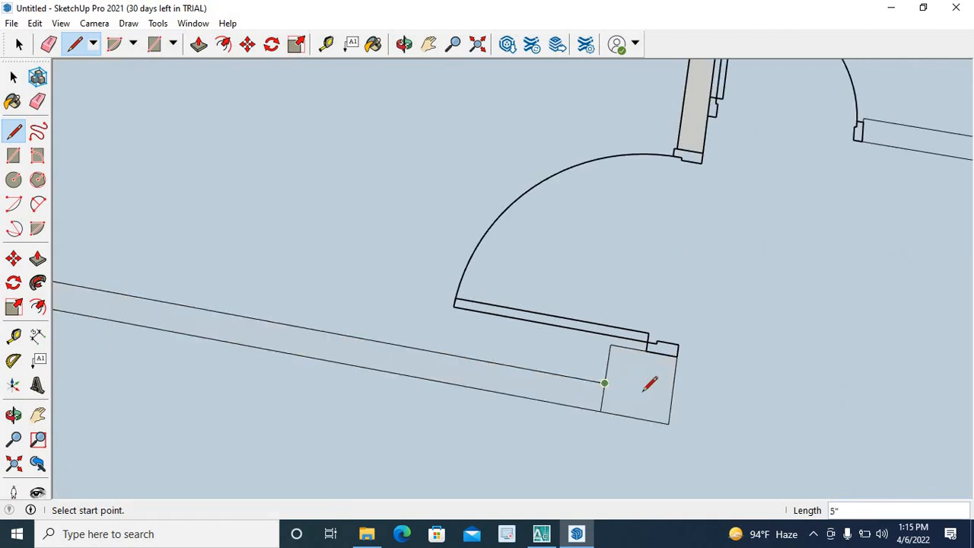
scroll(576, 383, "down", 5)
scroll(572, 386, "down", 5)
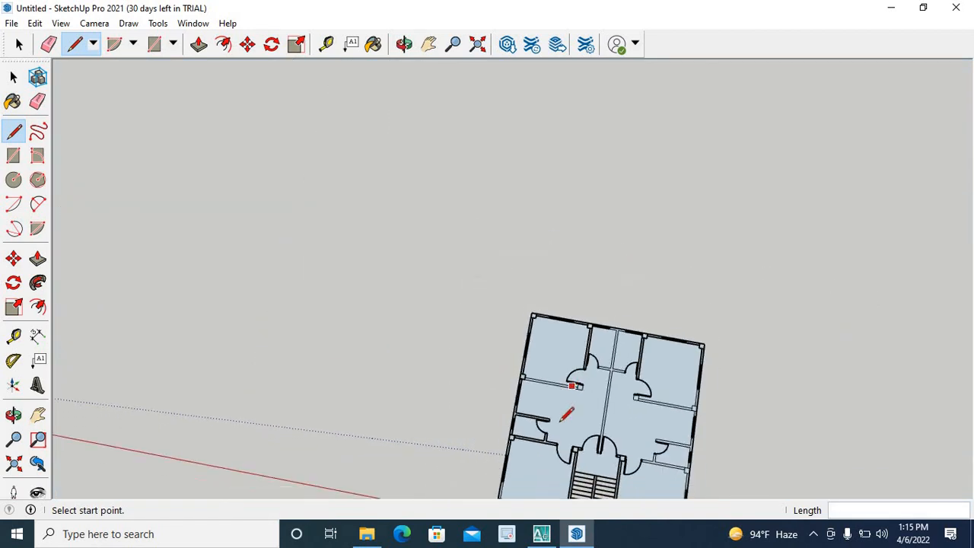
Draw a line about 5" long across the free end of the opposite small room's partition beside its door, and drop the pending line
scroll(533, 369, "up", 5)
scroll(578, 404, "up", 8)
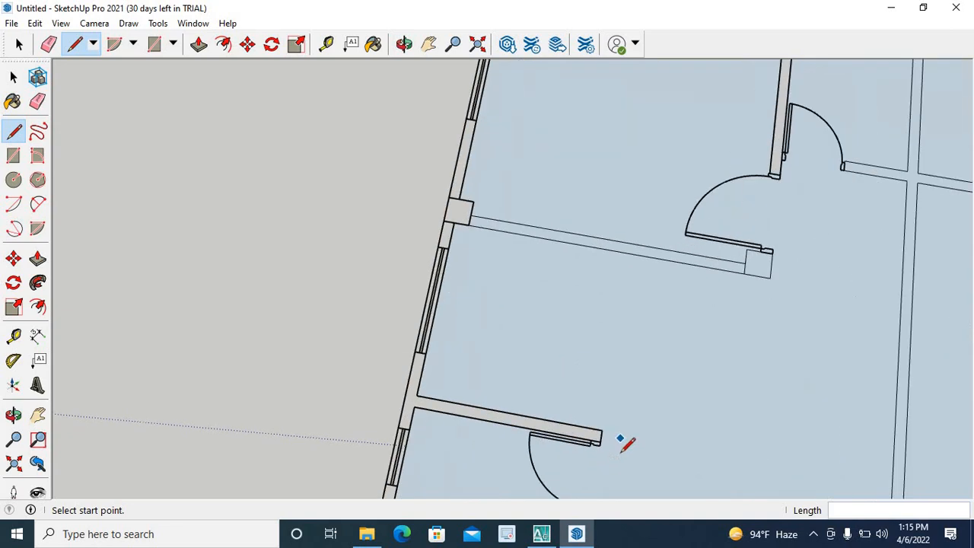
left_click(606, 430)
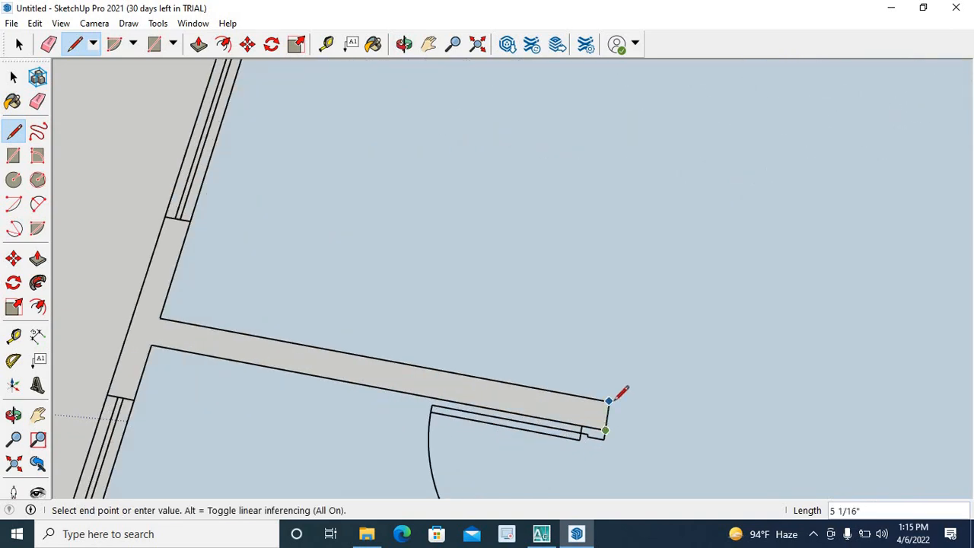
scroll(642, 401, "down", 3)
scroll(560, 360, "down", 3)
scroll(565, 356, "up", 1)
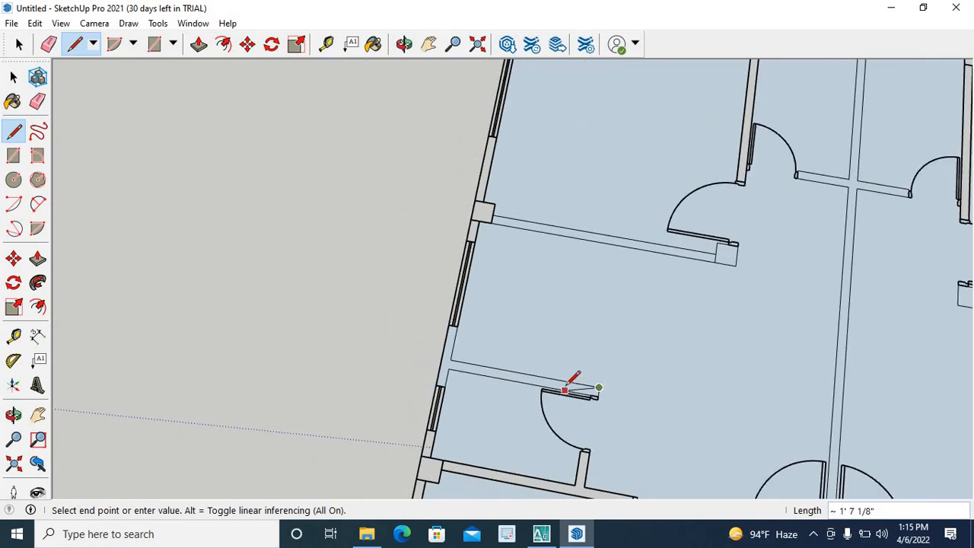
scroll(575, 389, "down", 2)
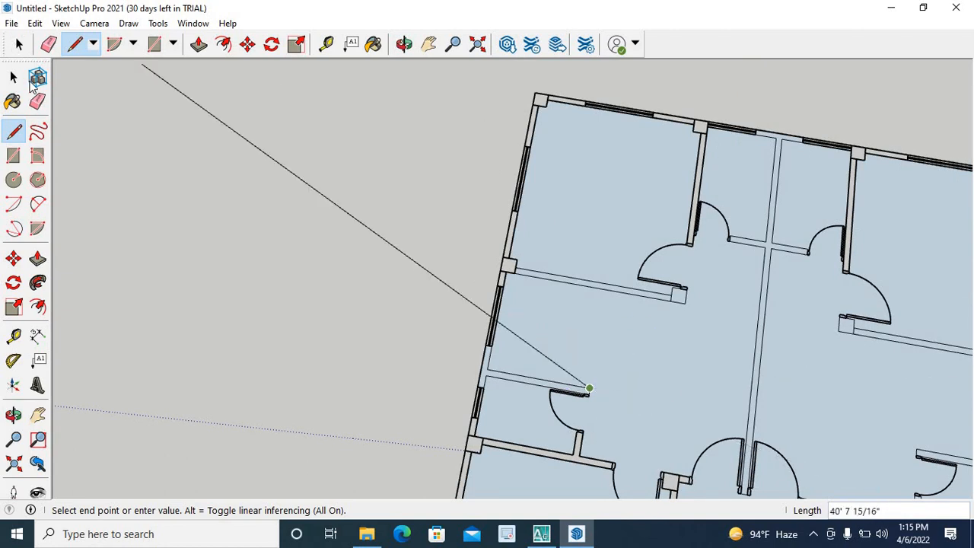
left_click(14, 77)
left_click(14, 131)
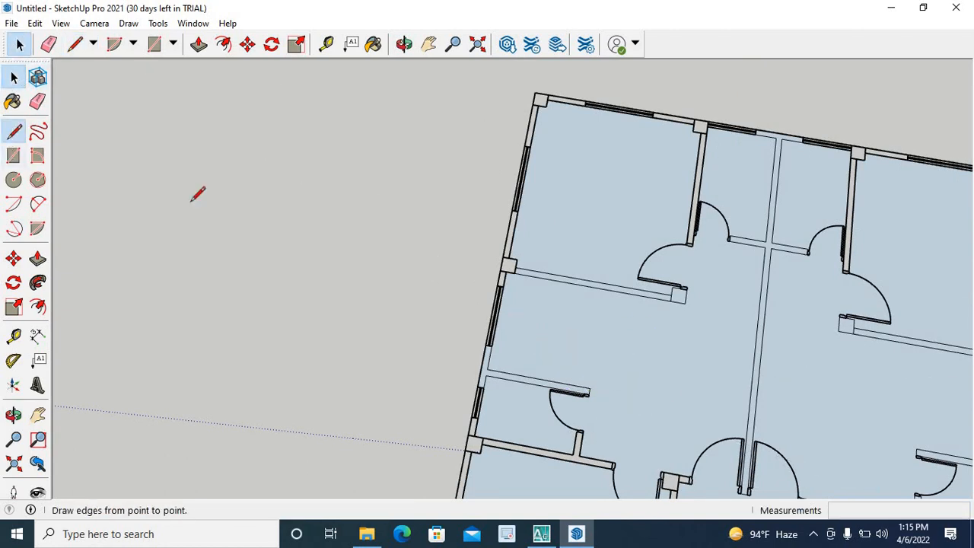
Trace a 1' edge of the opposite side wall's column at the bedroom partition to form its face
scroll(276, 318, "down", 1)
scroll(277, 318, "down", 1)
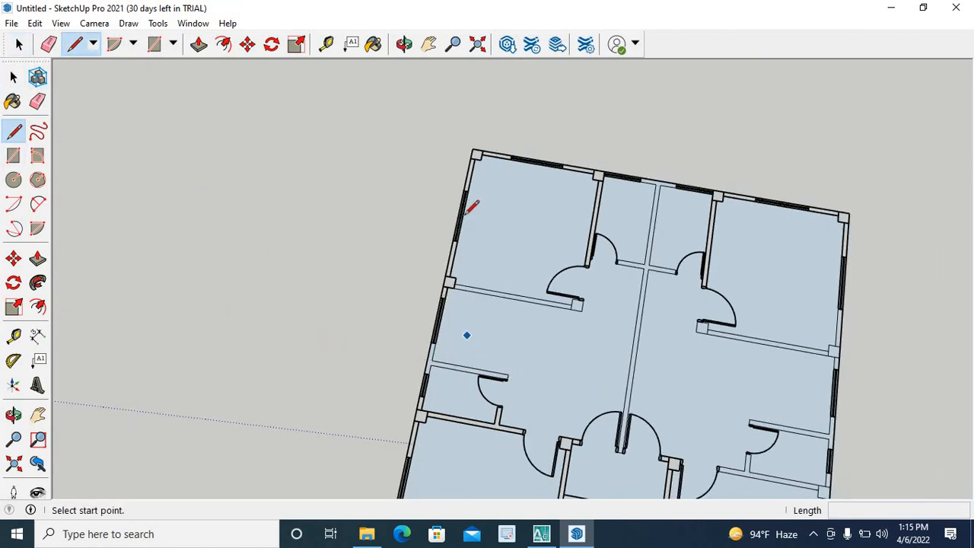
scroll(460, 318, "up", 4)
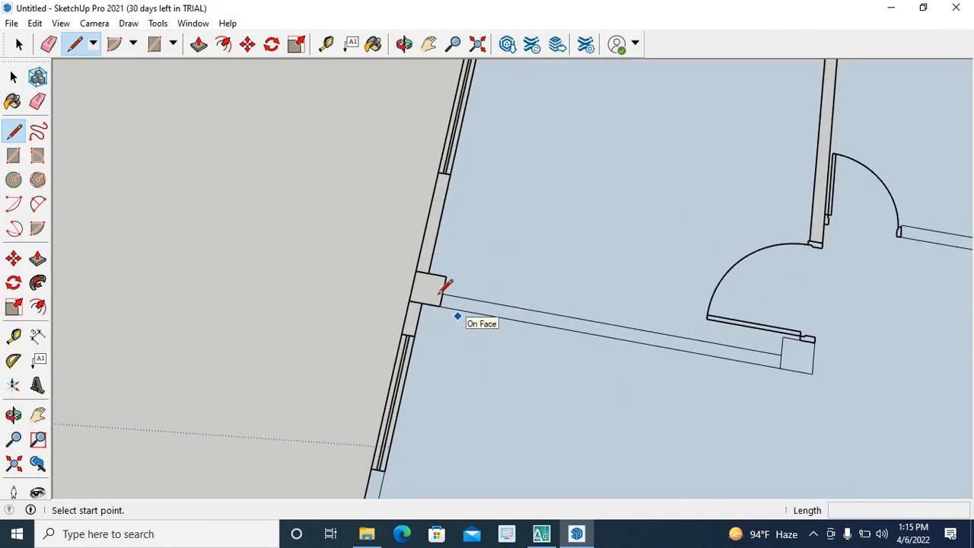
left_click(438, 306)
key("Escape")
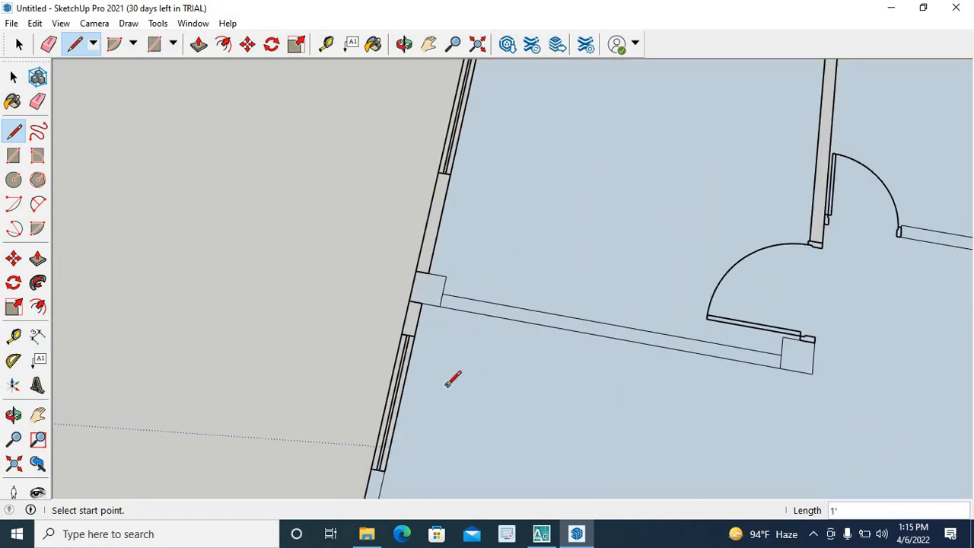
Draw a 5" line across the short side wall where it meets the partition side of that column to form the wall face
scroll(452, 378, "down", 3)
scroll(411, 371, "up", 3)
scroll(435, 341, "up", 2)
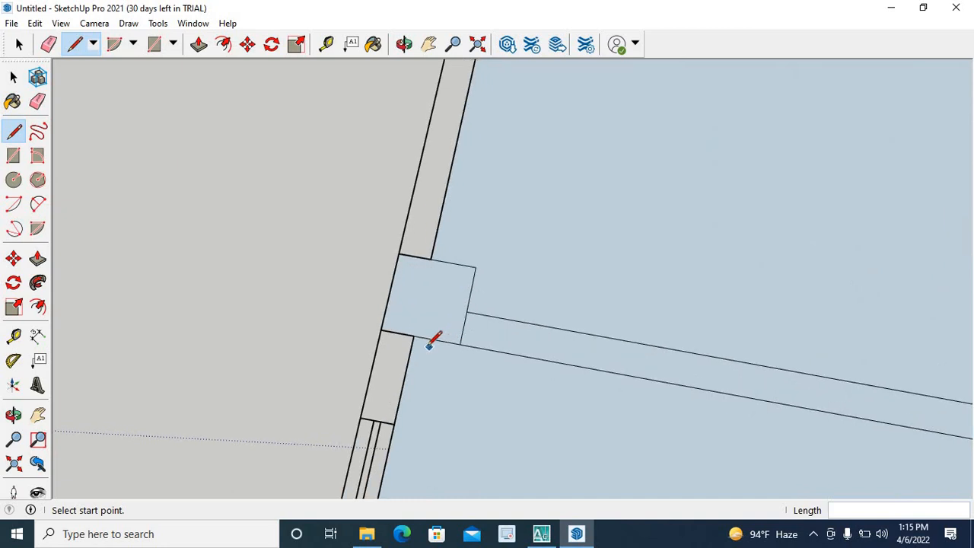
left_click(413, 336)
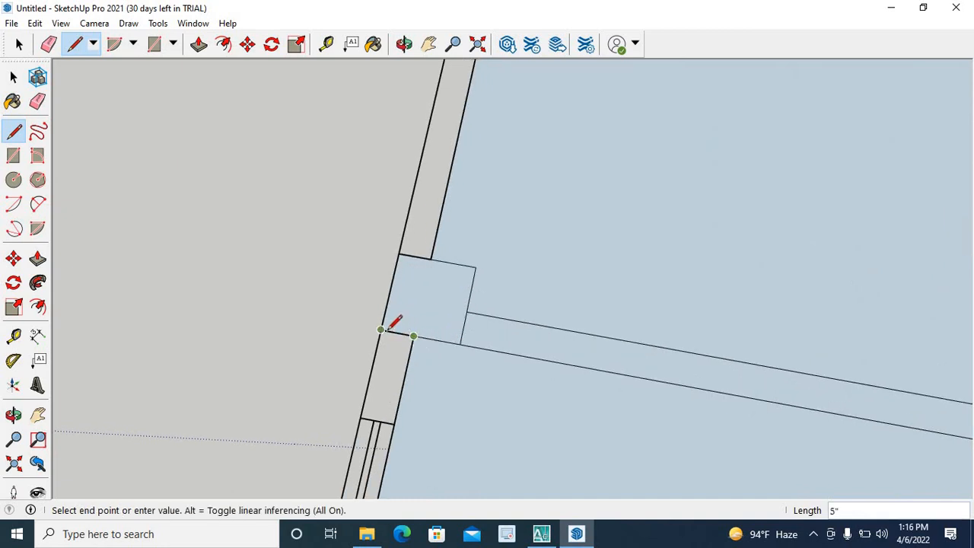
left_click(381, 330)
scroll(454, 337, "down", 5)
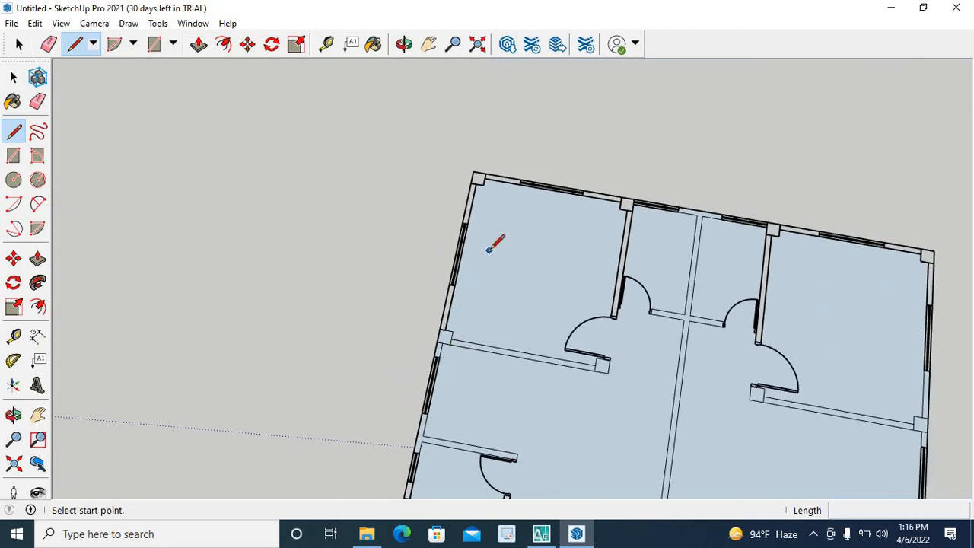
Draw a line across the end of the same back bedroom's side window to form the window and adjoining wall faces
scroll(424, 304, "up", 5)
left_click(413, 324)
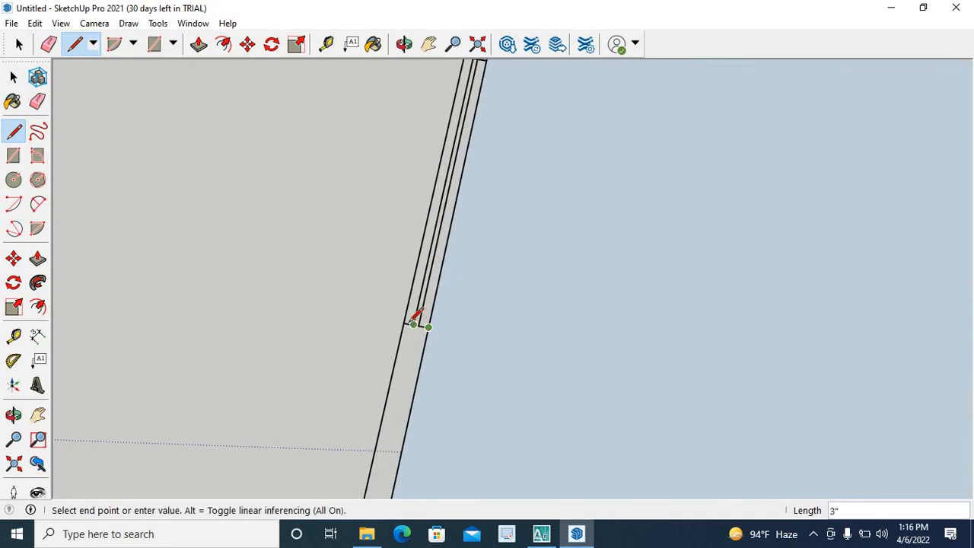
left_click(420, 335)
scroll(446, 373, "down", 5)
Draw a 5" line where the side wall meets the back corner column to form the wall and column faces
scroll(491, 191, "up", 5)
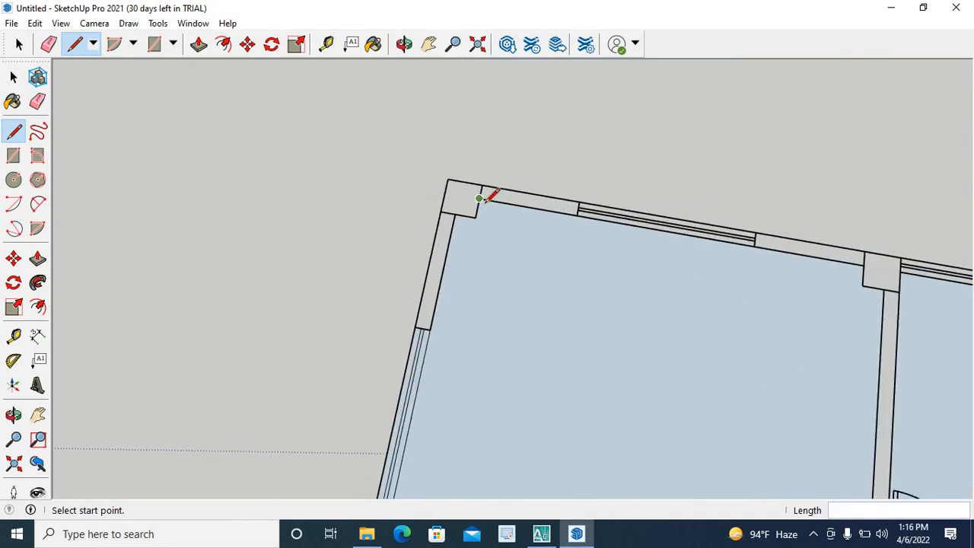
left_click(422, 215)
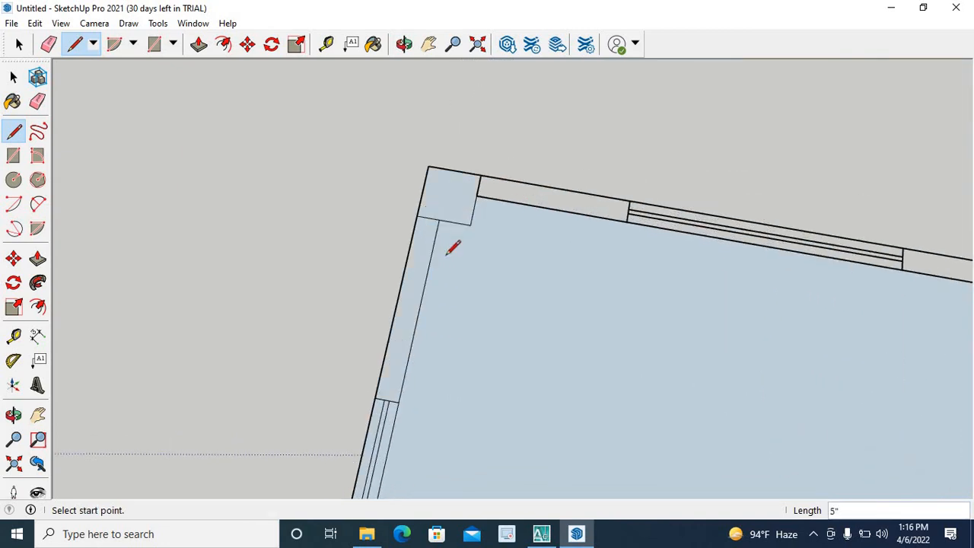
scroll(452, 246, "down", 2)
Draw a line across the back-wall window's end nearest the corner column to form the adjoining wall and window faces
scroll(586, 221, "up", 2)
scroll(587, 224, "up", 2)
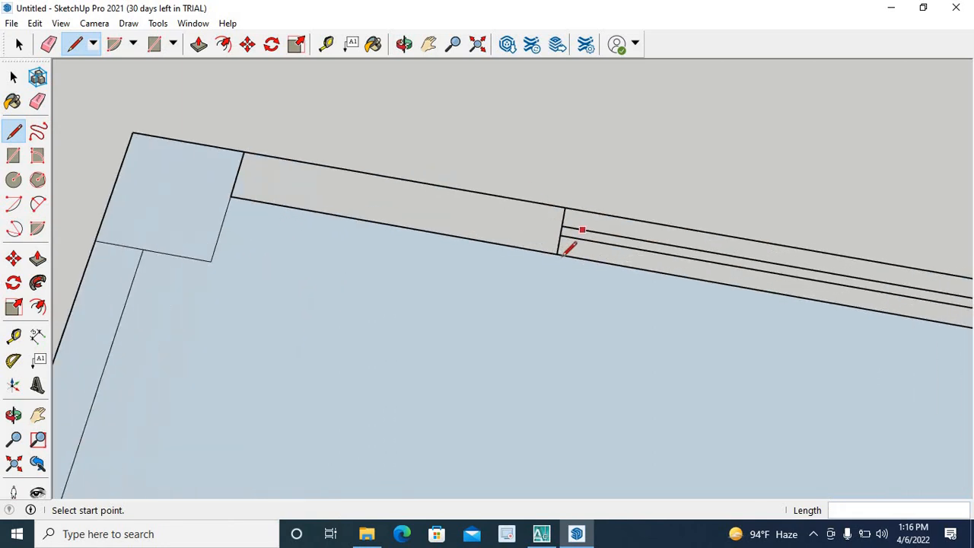
left_click(564, 205)
scroll(302, 257, "down", 3)
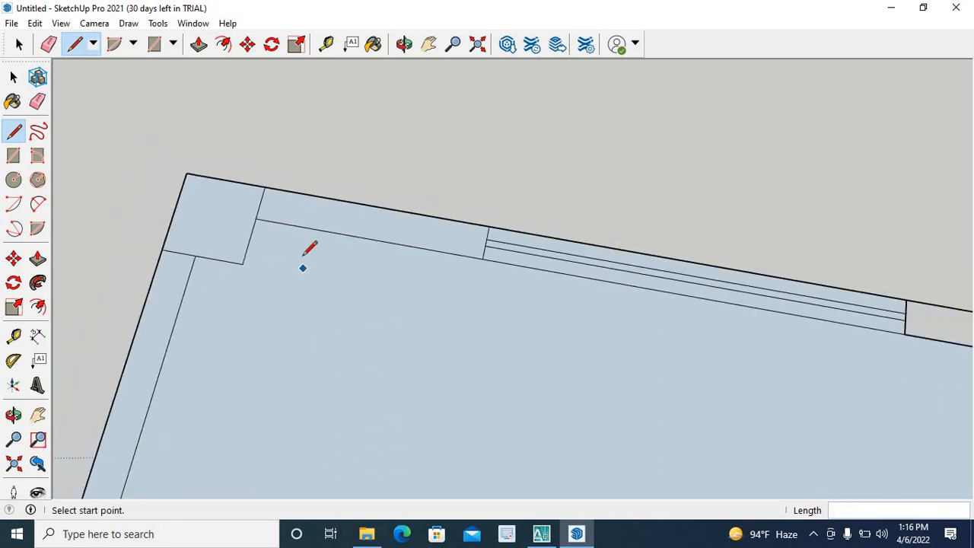
Trace the bedroom-side edge of the next column along the back wall to form the column and adjoining wall faces
scroll(570, 283, "down", 2)
scroll(569, 282, "up", 4)
left_click(510, 313)
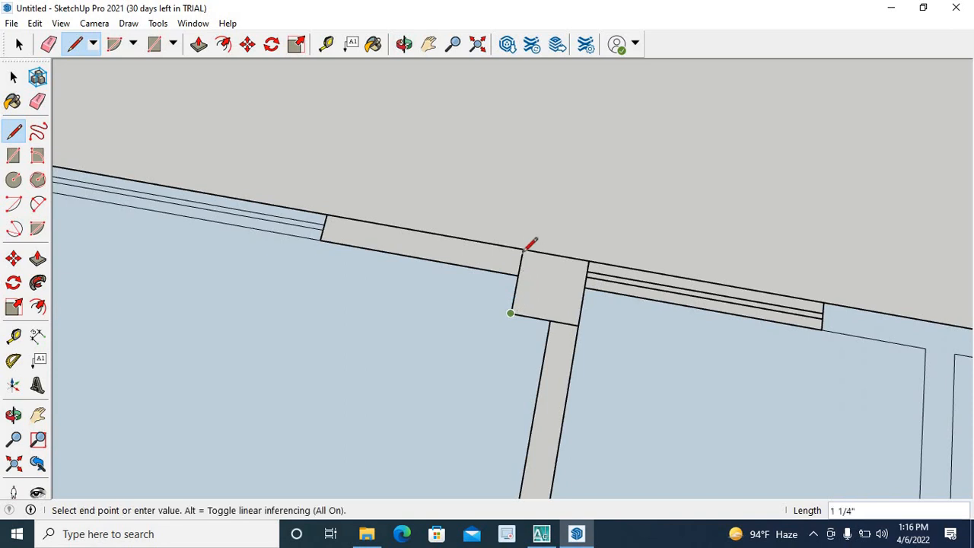
left_click(522, 248)
scroll(518, 271, "down", 4)
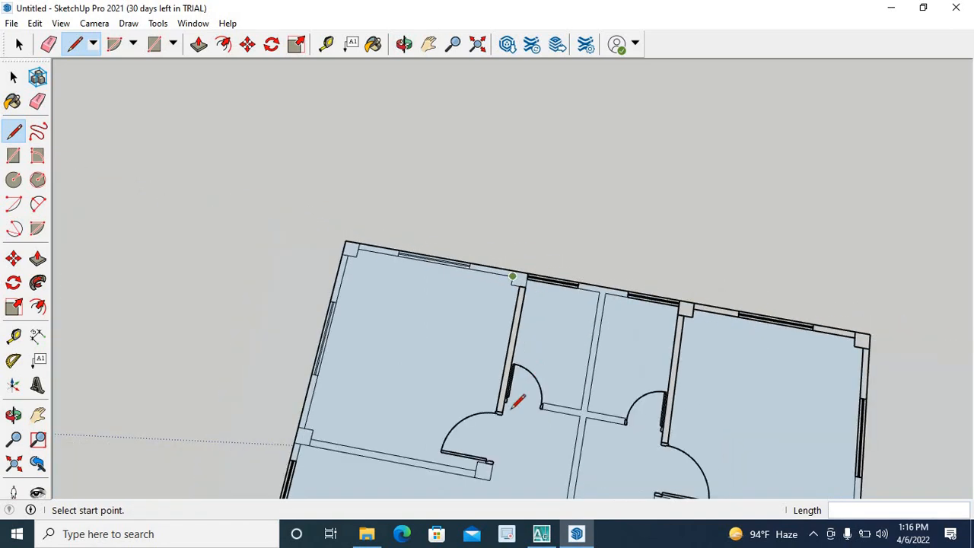
Draw a line across the free end of the partition between that bedroom and the small back room, beside the bedroom door
scroll(502, 409, "up", 5)
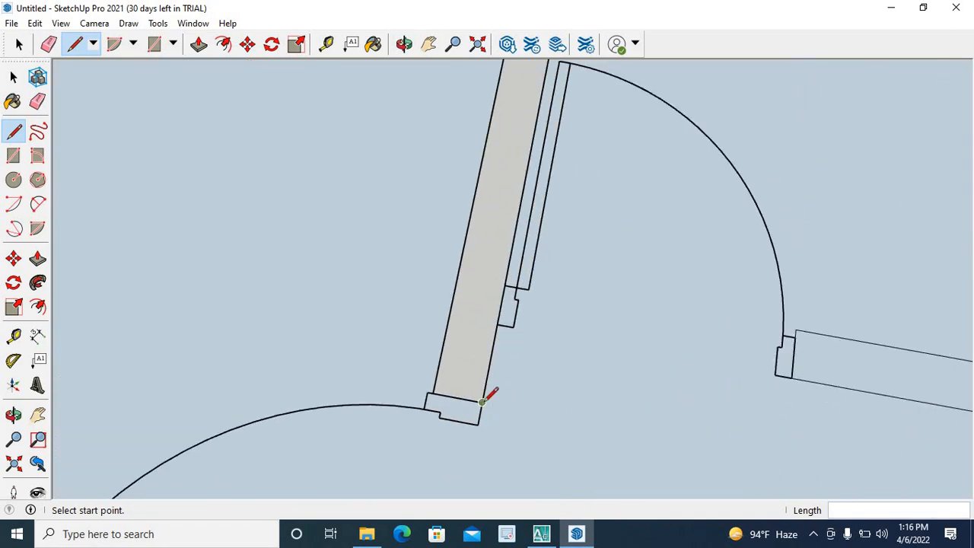
left_click(482, 401)
left_click(434, 393)
scroll(445, 399, "down", 6)
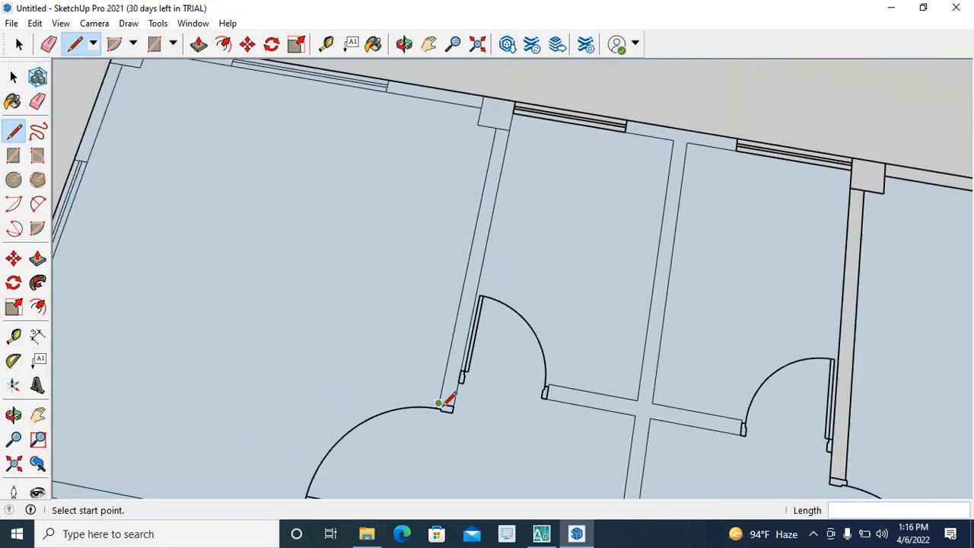
Draw a line across the column-side end of the other back bedroom's rear window to form the adjoining wall and window faces
scroll(538, 263, "up", 5)
scroll(534, 282, "up", 2)
scroll(794, 337, "down", 5)
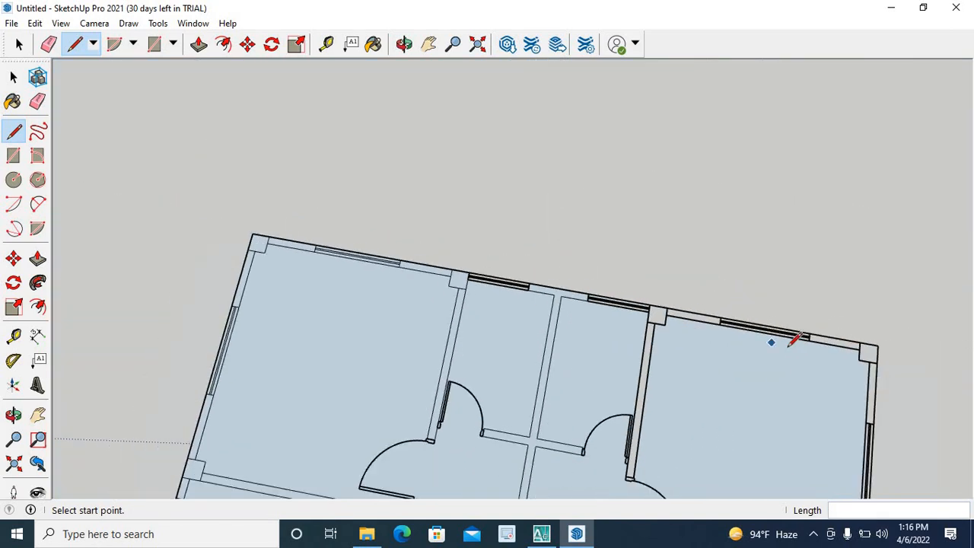
scroll(646, 276, "up", 6)
scroll(639, 293, "up", 1)
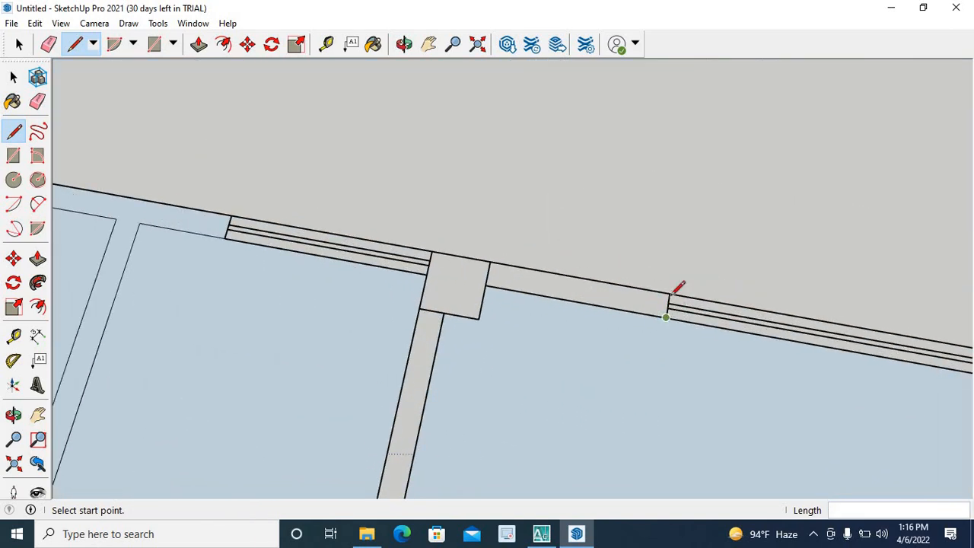
left_click(670, 294)
left_click(666, 316)
scroll(508, 301, "down", 4)
Draw a line where that bedroom's partition meets the back-wall column to form the partition and column faces
scroll(491, 300, "up", 4)
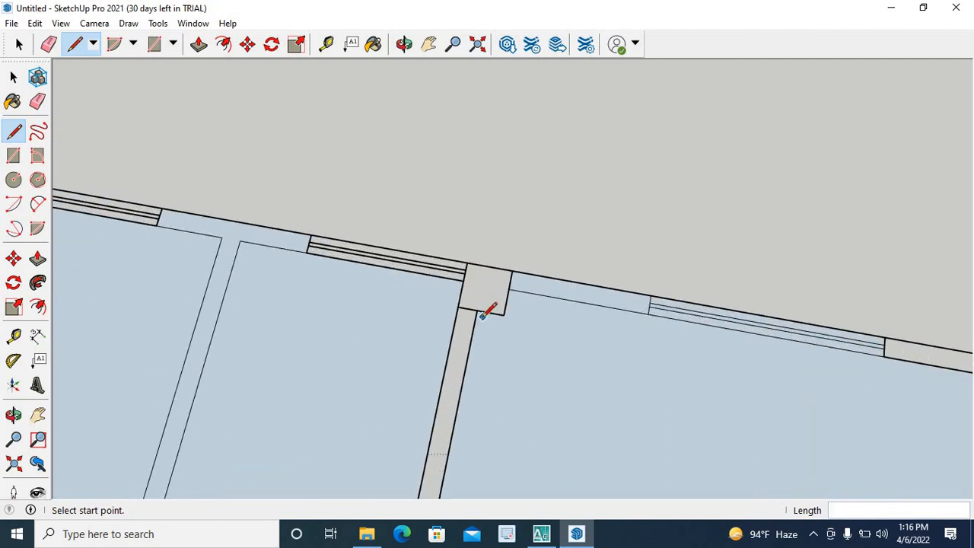
left_click(476, 310)
left_click(457, 307)
scroll(461, 300, "down", 5)
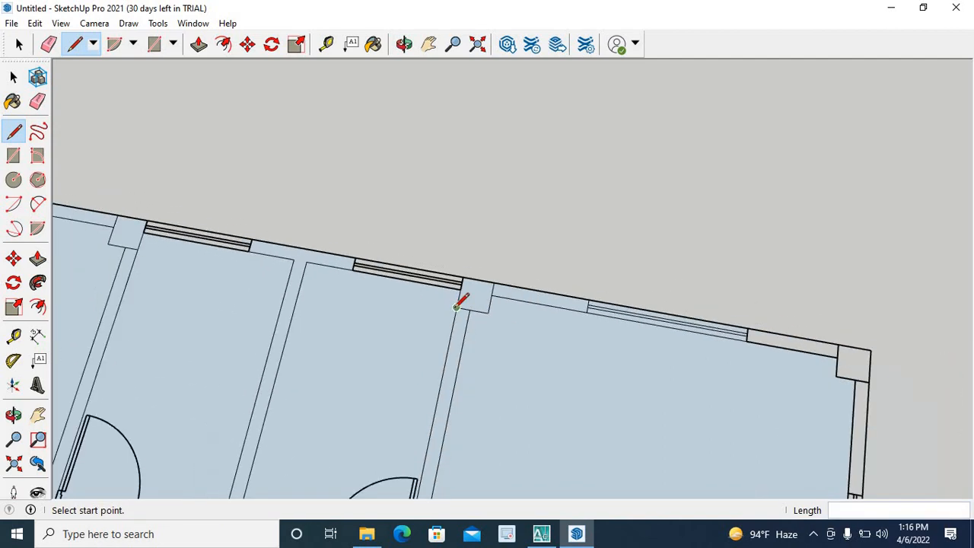
Draw lines where the side wall and the back wall meet that bedroom's outer corner column to form the column and wall faces
scroll(530, 318, "up", 5)
scroll(522, 322, "up", 4)
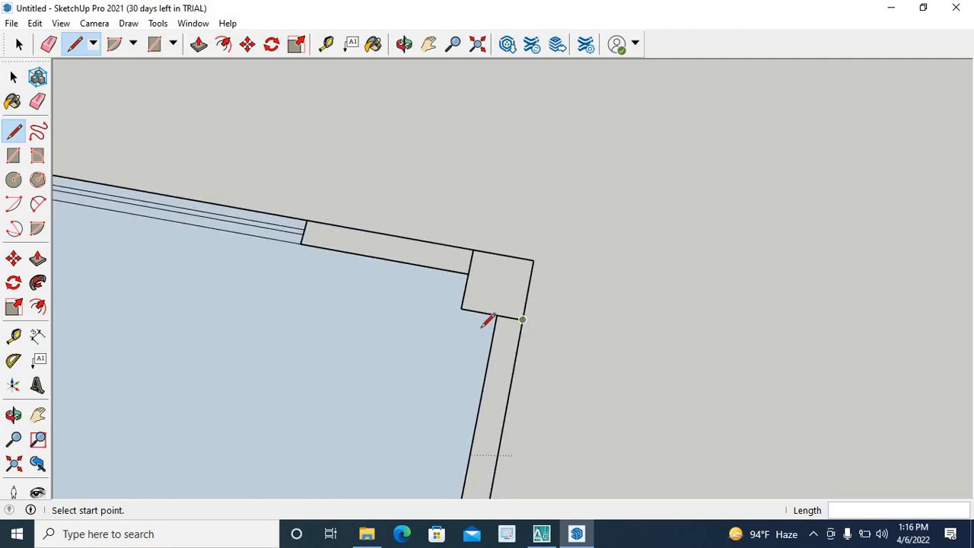
left_click(484, 308)
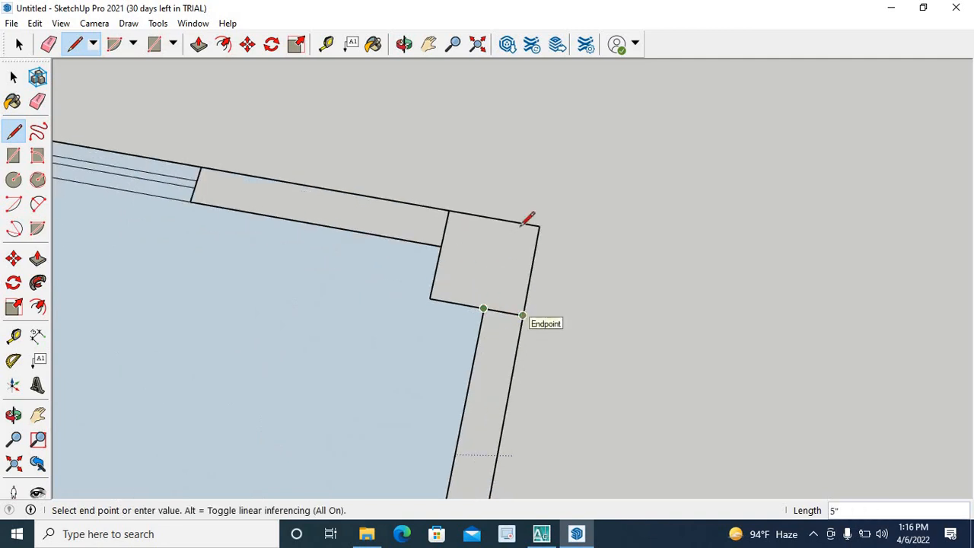
left_click(522, 315)
scroll(528, 229, "down", 4)
scroll(502, 226, "up", 5)
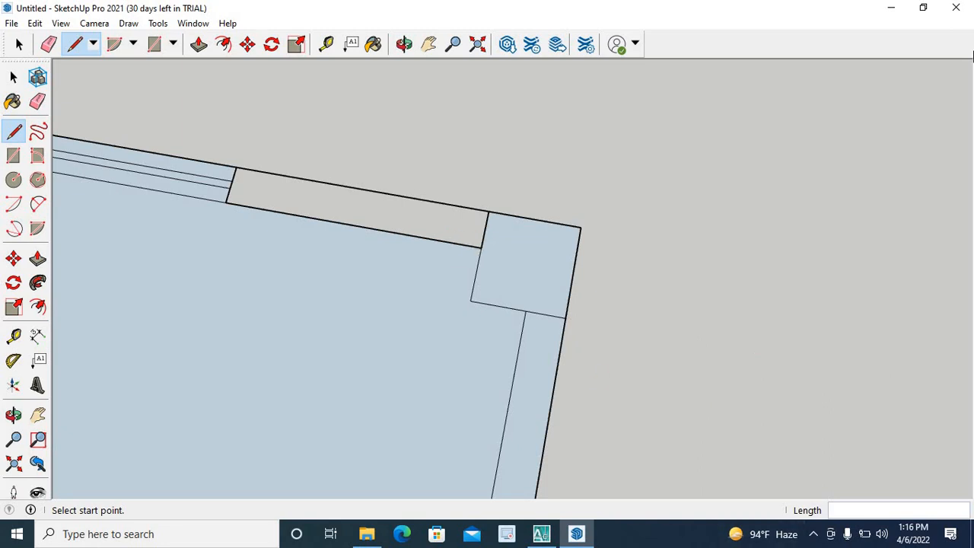
left_click(481, 246)
left_click(488, 210)
scroll(502, 228, "down", 6)
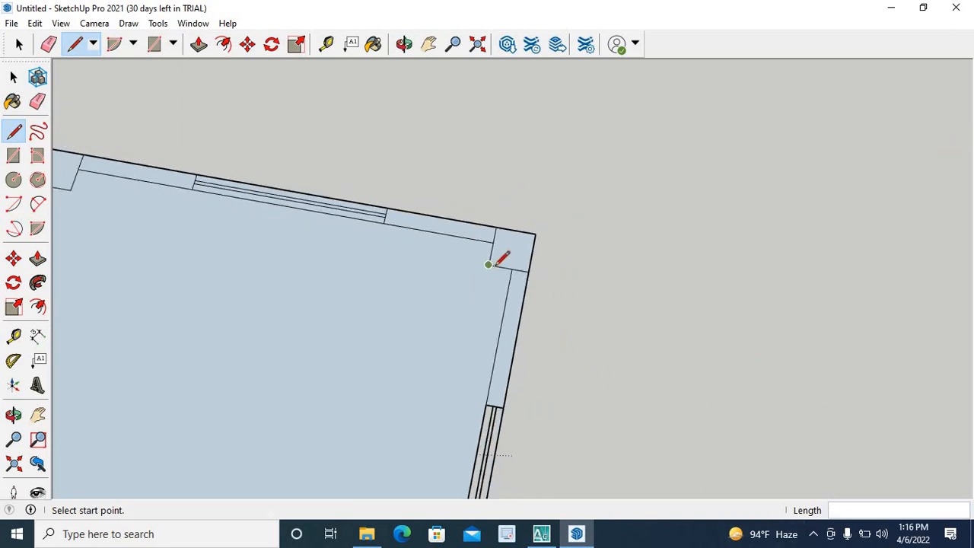
On the opposite side, draw lines where both side-wall segments and the partition meet the column at the front bedroom's inner corner
scroll(256, 217, "up", 5)
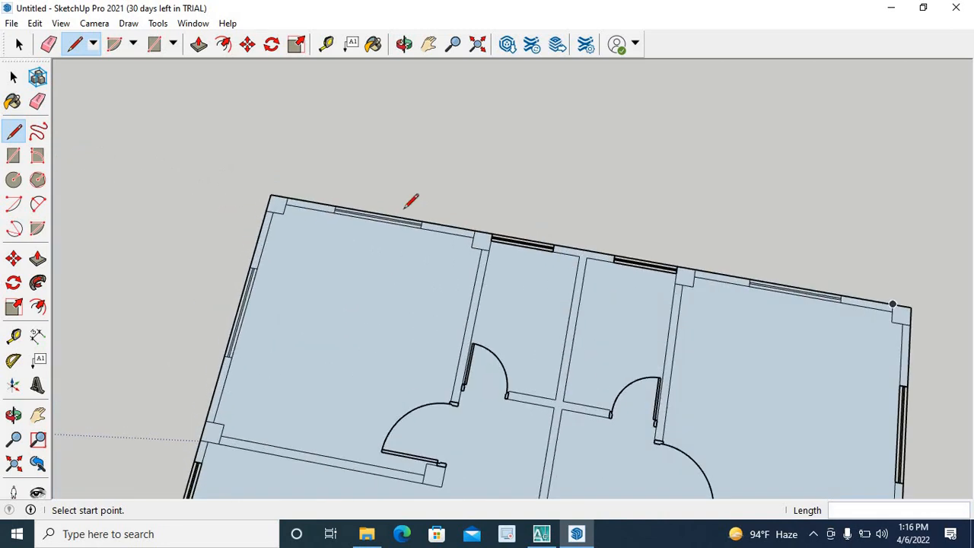
scroll(413, 202, "down", 3)
scroll(409, 263, "up", 2)
scroll(408, 269, "down", 2)
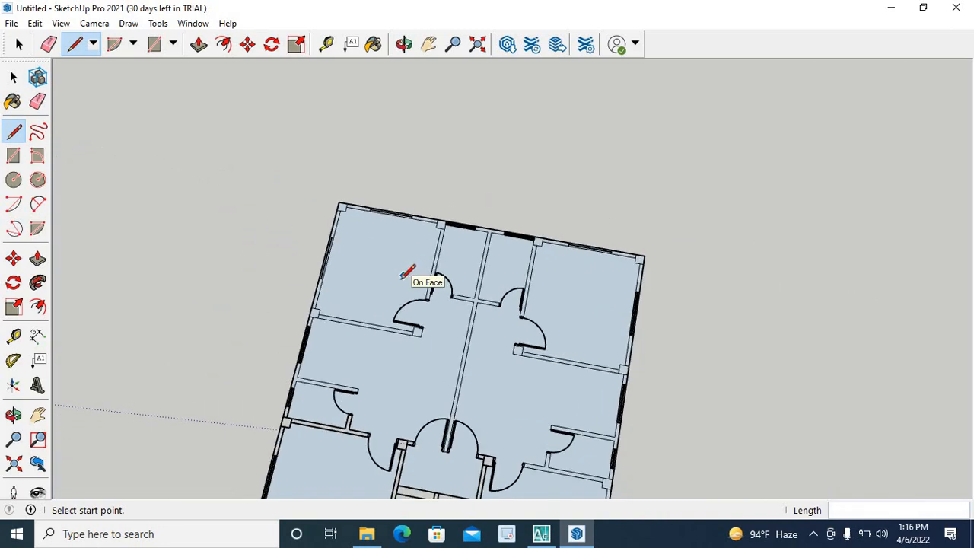
scroll(270, 457, "up", 6)
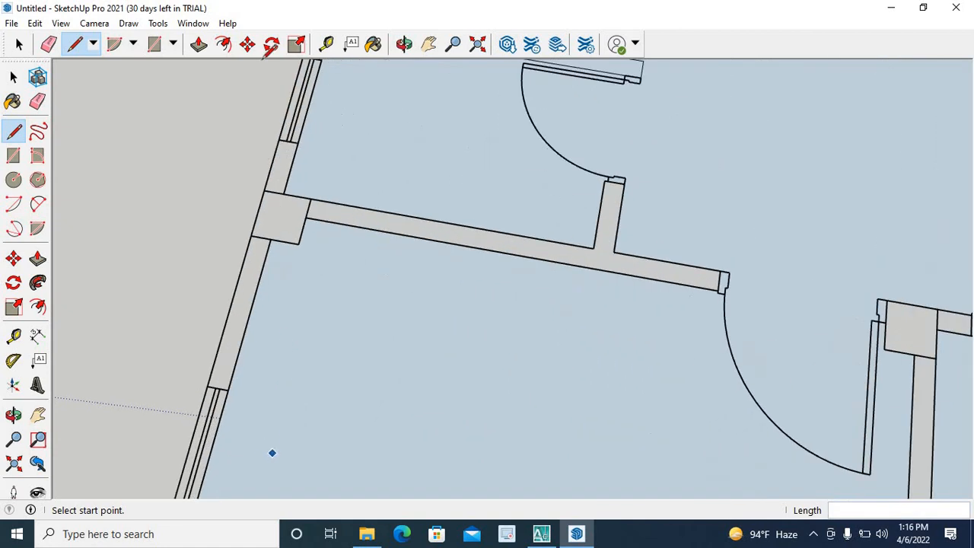
left_click(282, 193)
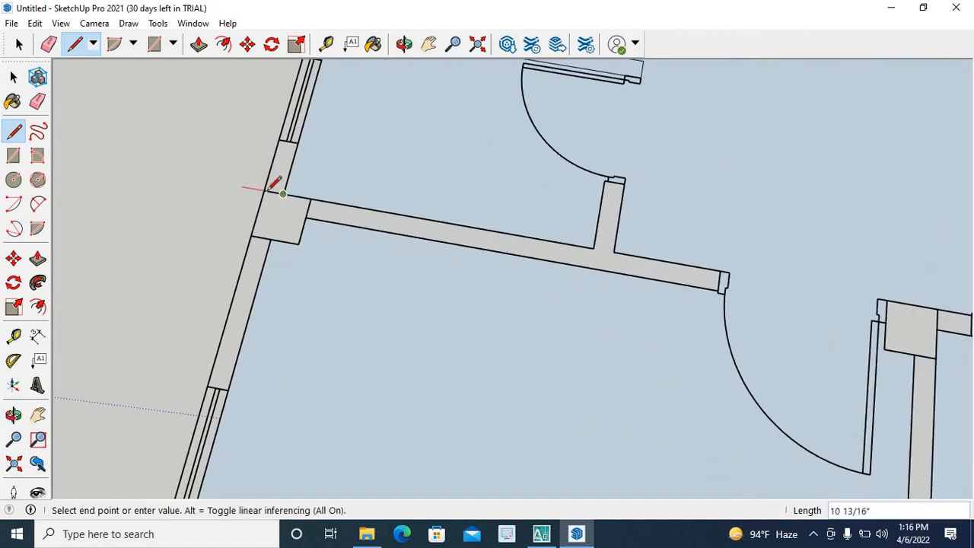
left_click(263, 190)
left_click(268, 248)
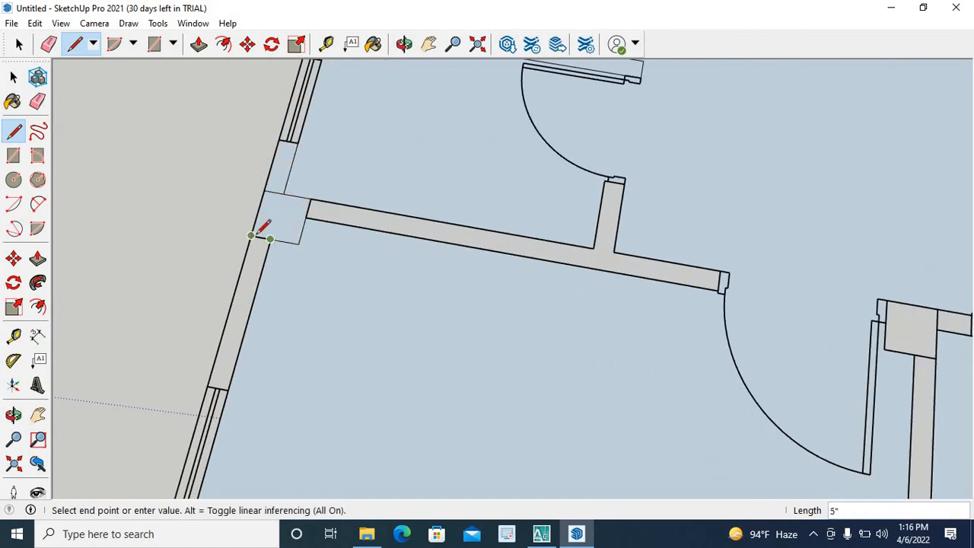
left_click(269, 236)
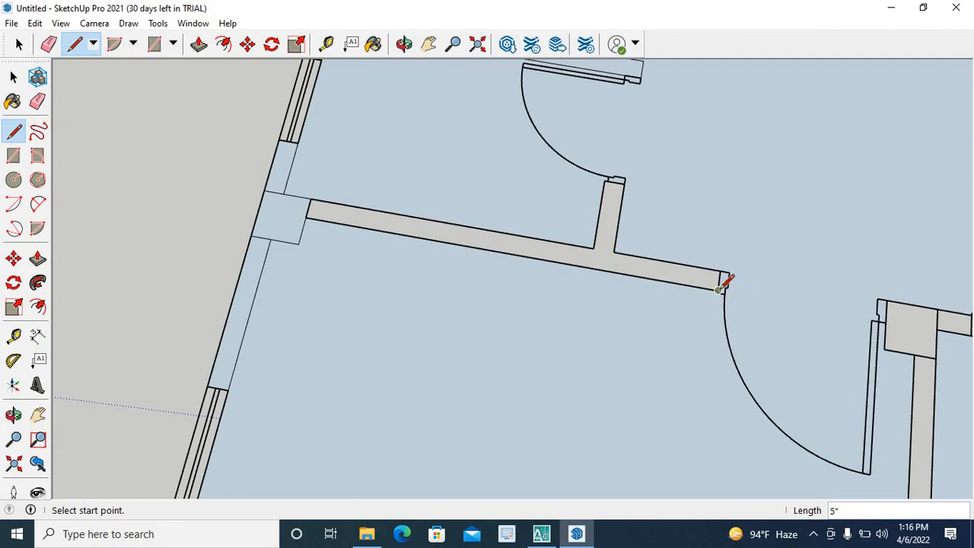
left_click(305, 218)
key("Escape")
scroll(444, 158, "down", 6)
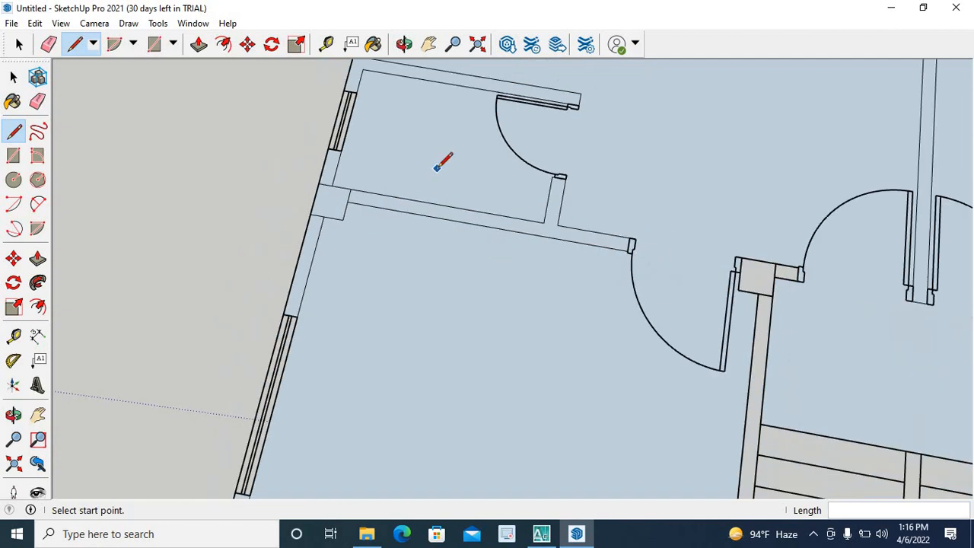
Draw lines where the two staircase side walls meet the front columns to form the wall faces along the stairs
scroll(543, 297, "up", 5)
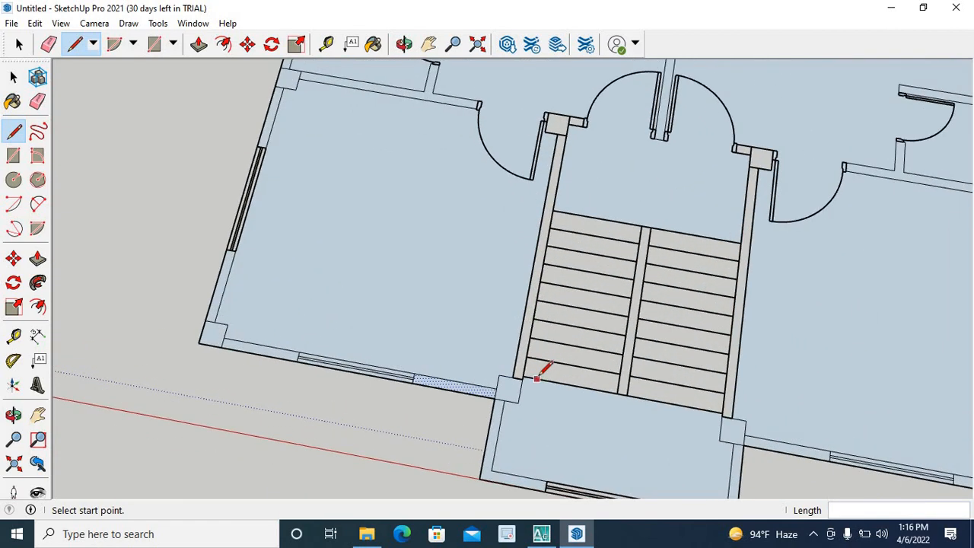
left_click(494, 375)
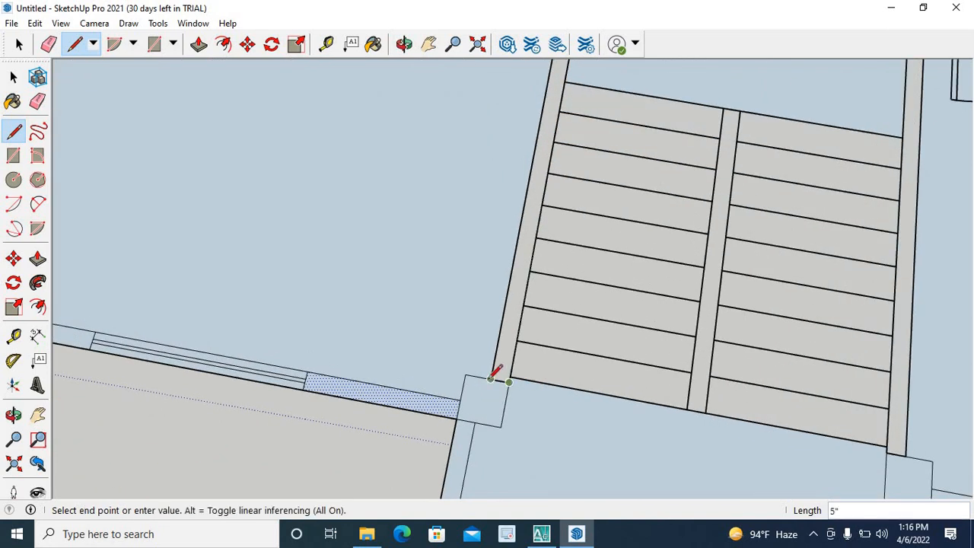
key("Escape")
scroll(413, 370, "down", 4)
scroll(601, 414, "up", 4)
scroll(604, 412, "up", 2)
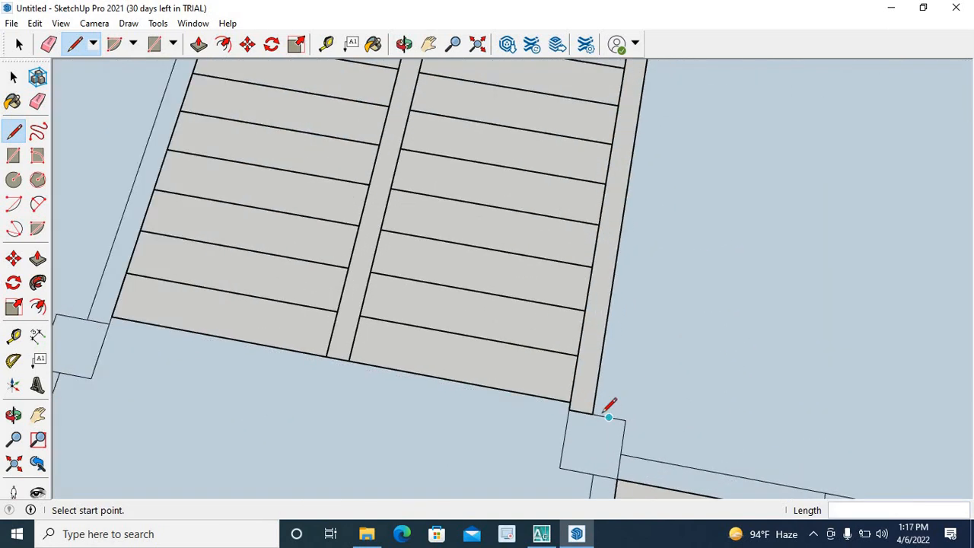
left_click(592, 413)
key("Escape")
scroll(577, 409, "down", 5)
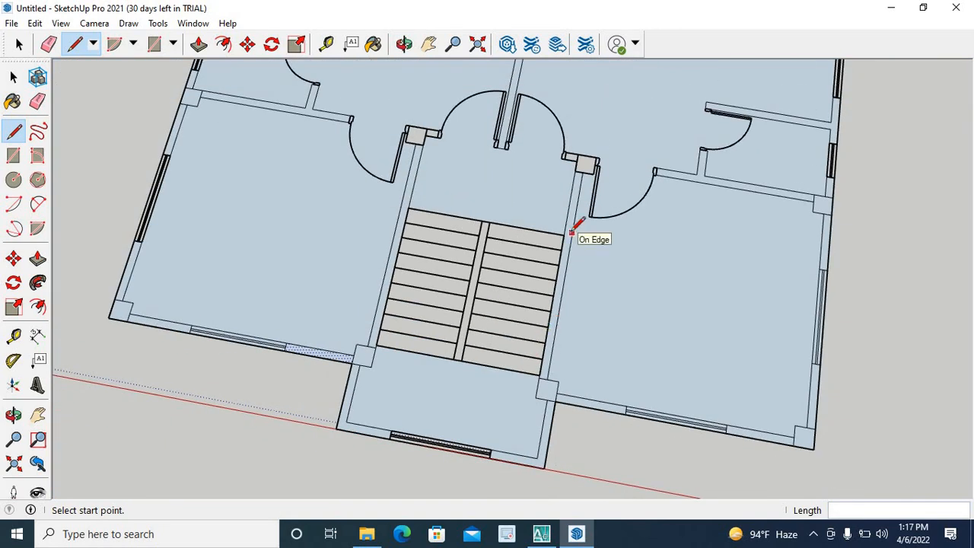
Draw lines where the short walls beside the two entrance doors meet the columns behind the staircase to form their faces
scroll(572, 232, "up", 1)
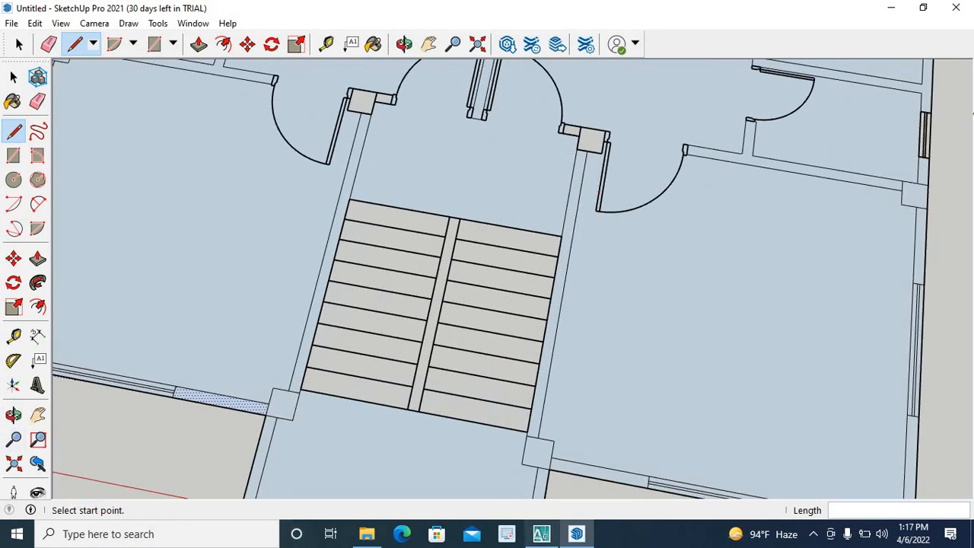
scroll(578, 122, "up", 3)
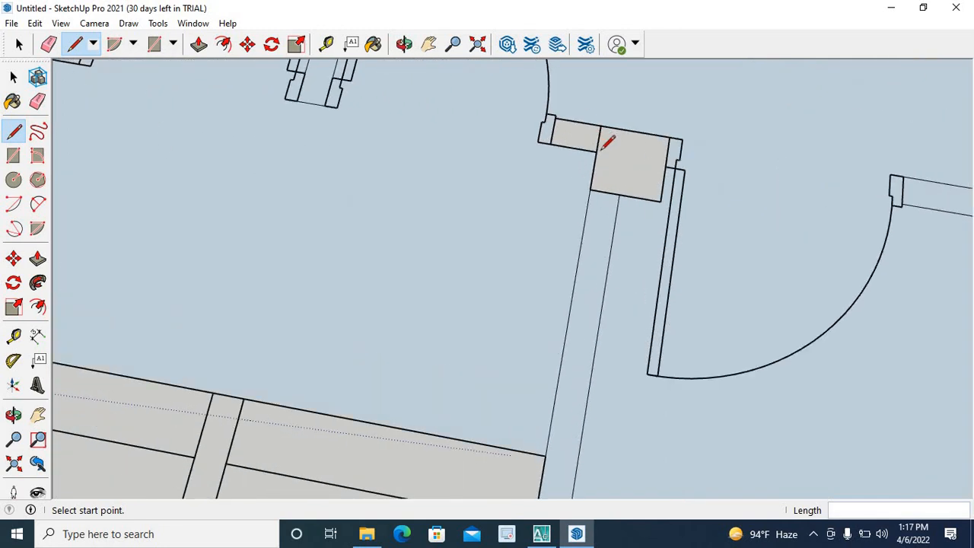
left_click(601, 130)
key("Escape")
scroll(756, 189, "down", 5)
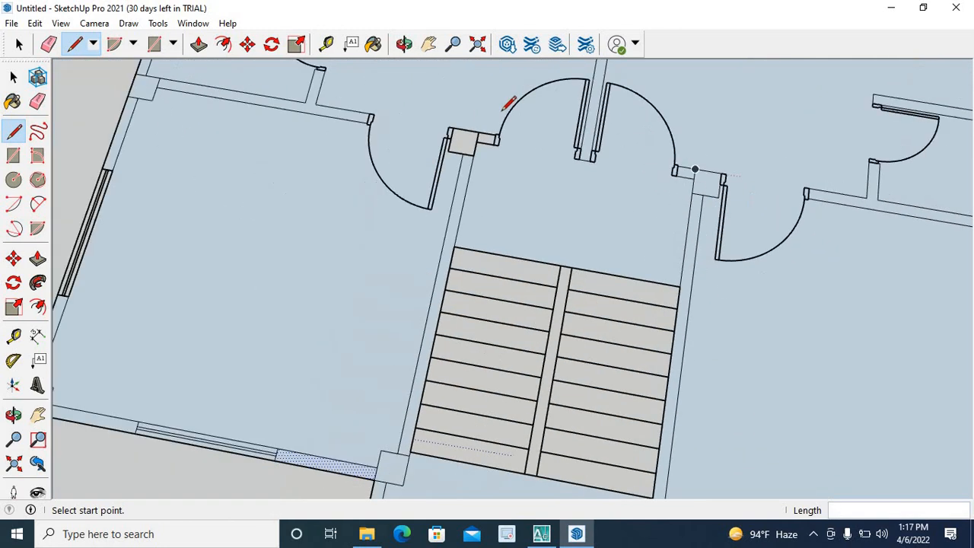
scroll(460, 129, "up", 3)
left_click(482, 171)
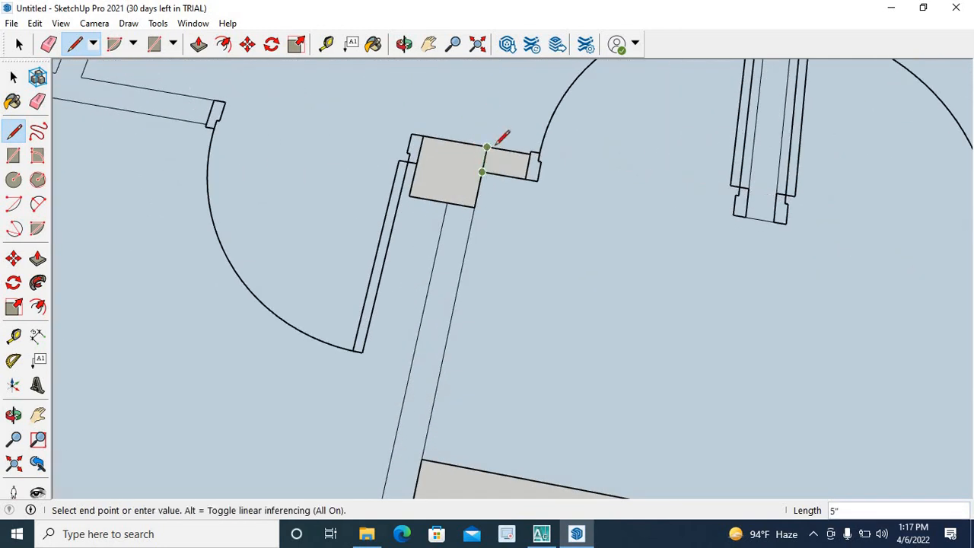
key("Escape")
Trace a 7' 6" line along one side of each stair flight to form the tread and middle divider faces
scroll(481, 160, "down", 5)
scroll(479, 156, "down", 4)
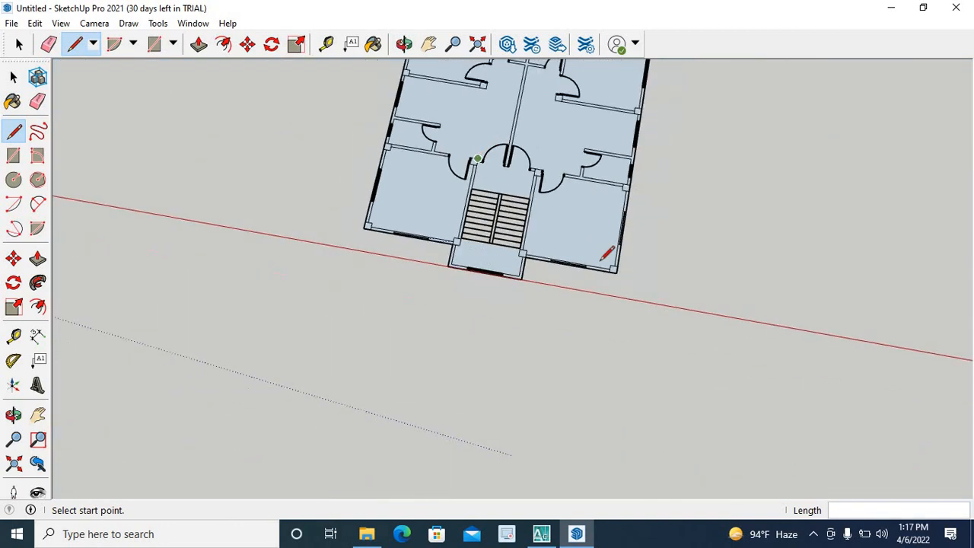
scroll(616, 259, "down", 4)
scroll(619, 137, "up", 5)
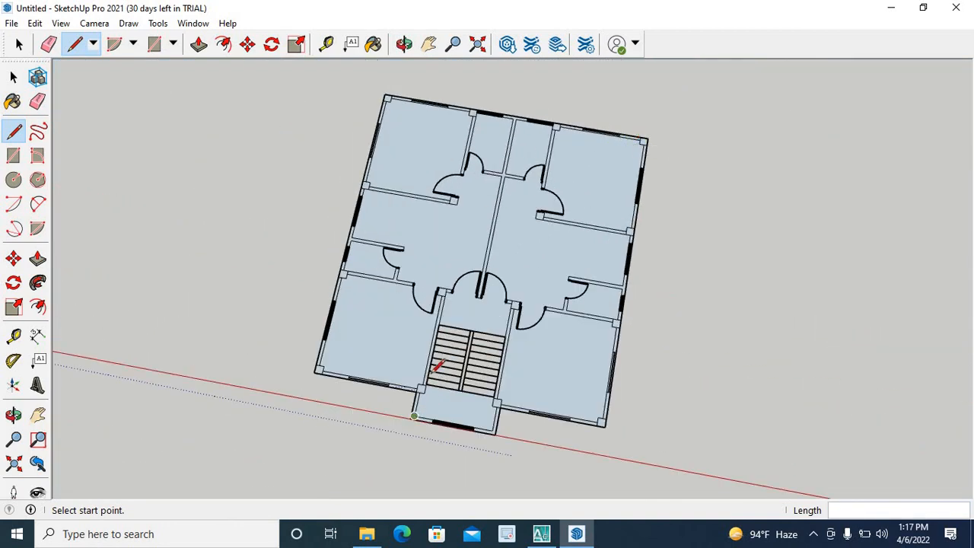
scroll(432, 373, "up", 6)
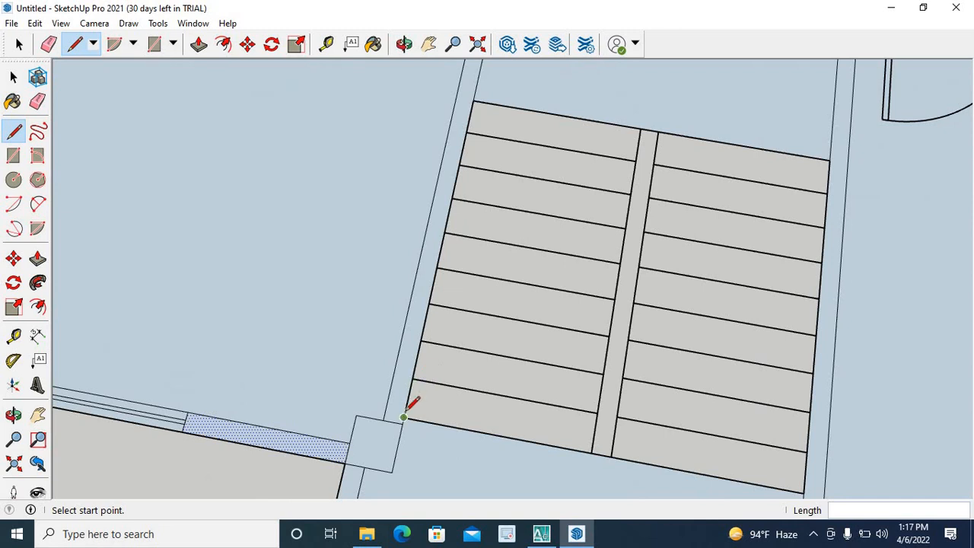
left_click(403, 417)
left_click(473, 100)
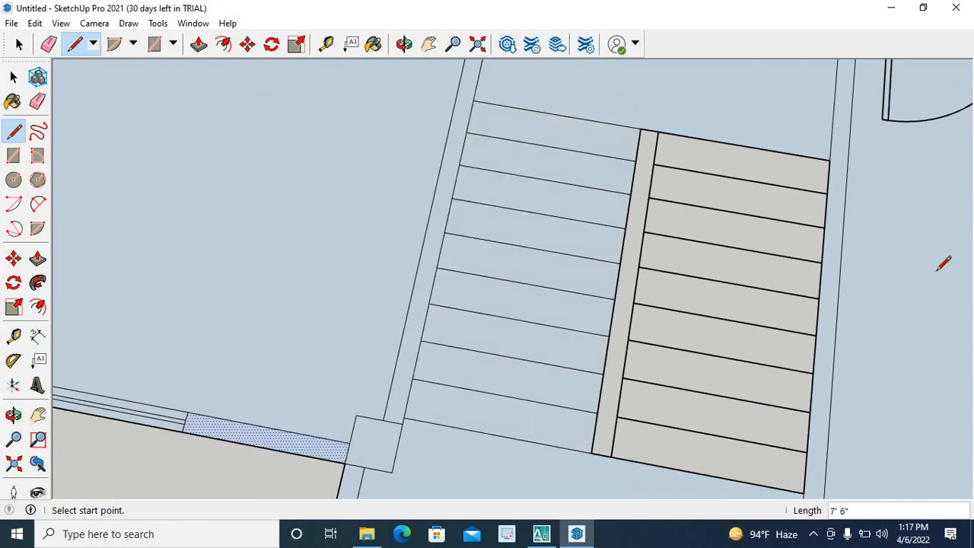
left_click(617, 457)
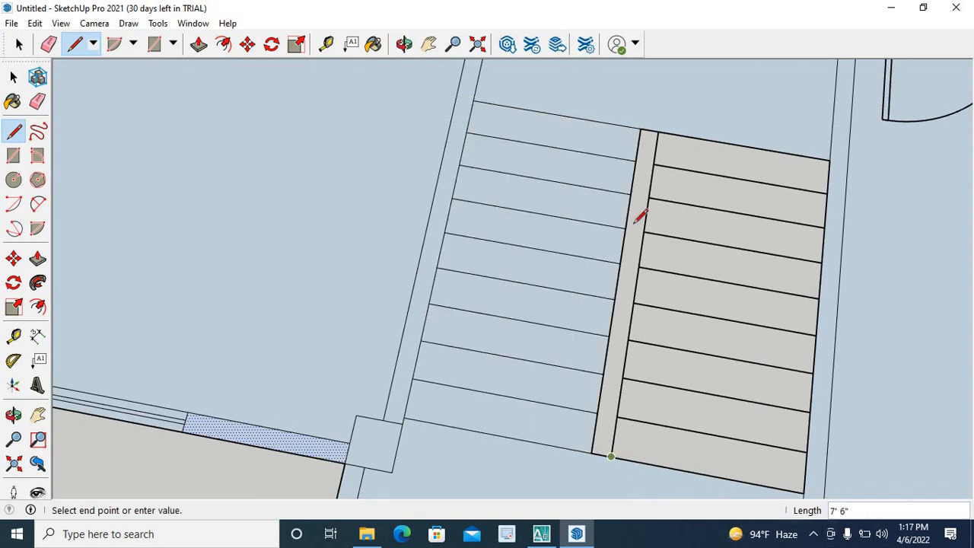
left_click(657, 131)
scroll(590, 203, "down", 10)
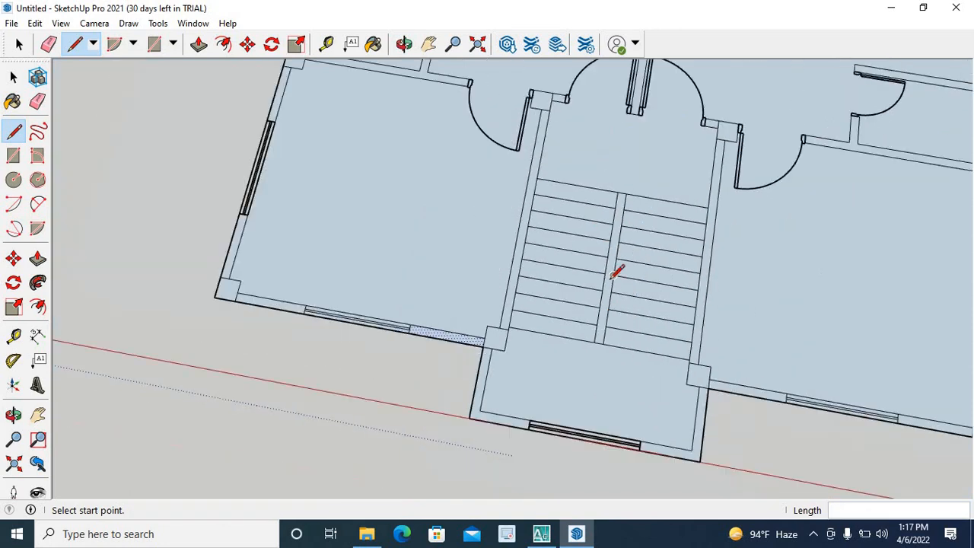
Examine the walls, columns, doors and windows across the whole plan for areas that still lack faces
scroll(651, 245, "up", 5)
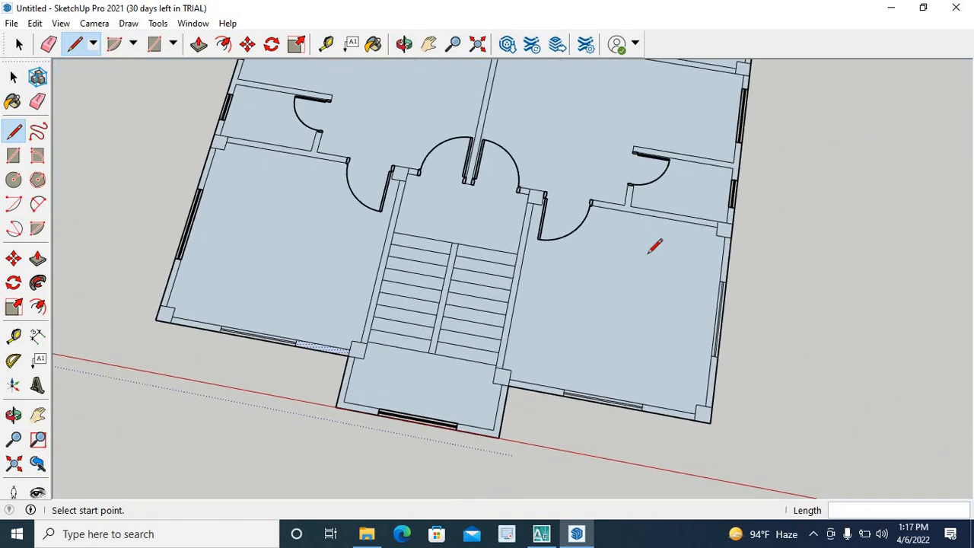
mouse_move(593, 304)
middle_mouse_down()
mouse_move(685, 407)
mouse_move(636, 391)
middle_mouse_up()
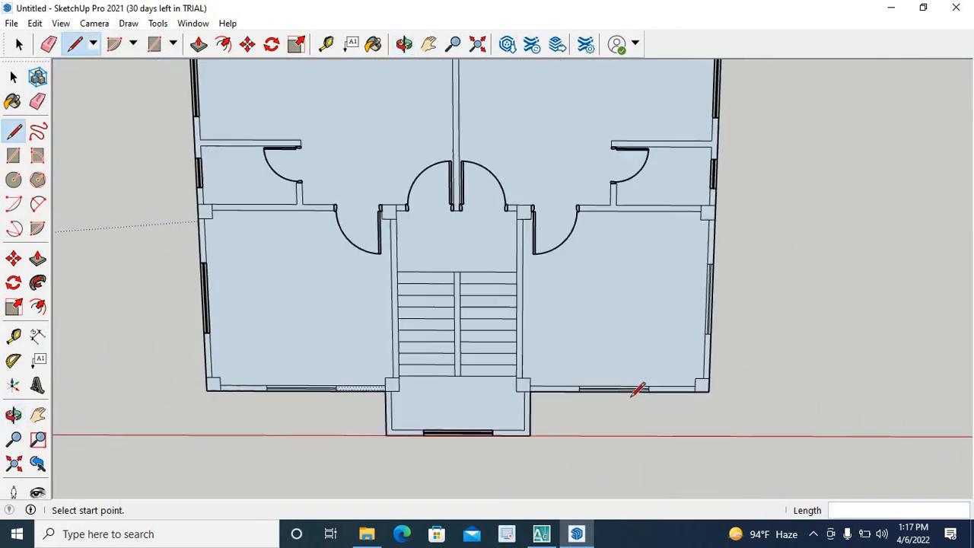
scroll(594, 178, "down", 5)
scroll(576, 309, "up", 6)
scroll(572, 307, "up", 1)
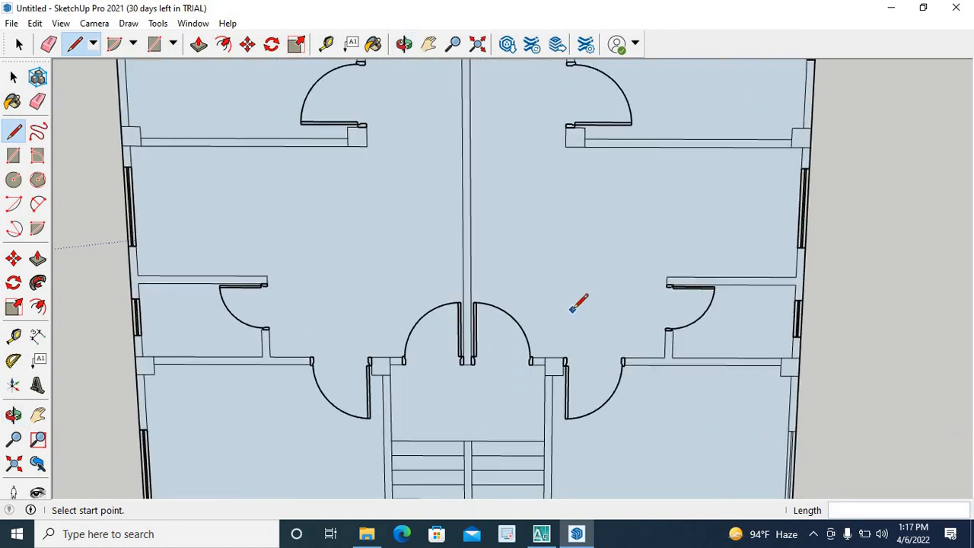
scroll(575, 302, "down", 3)
scroll(591, 203, "up", 3)
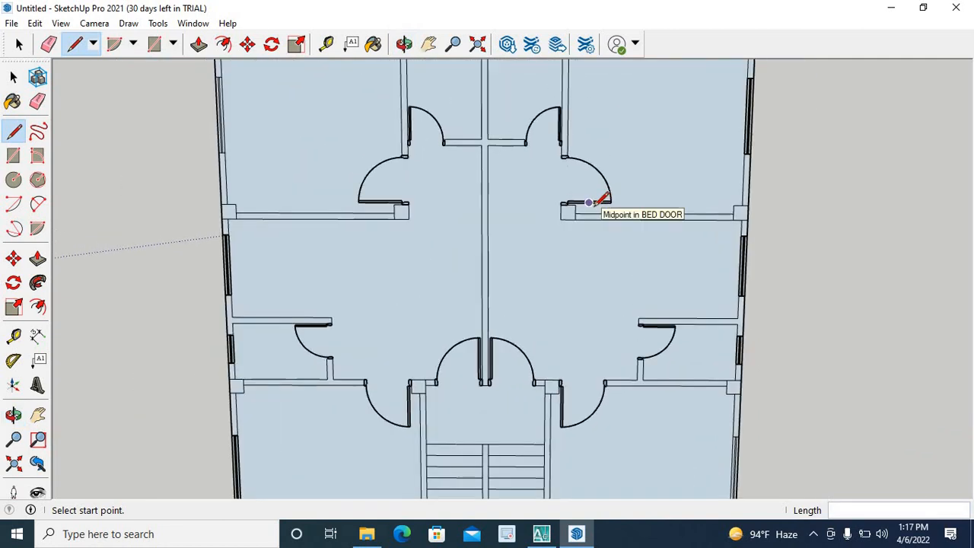
scroll(576, 371, "down", 3)
scroll(626, 201, "up", 3)
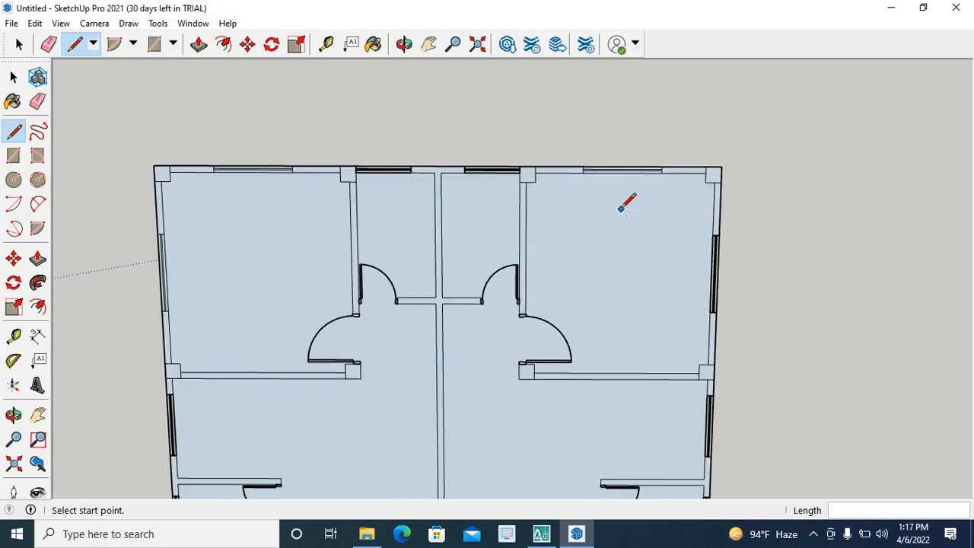
scroll(558, 165, "up", 3)
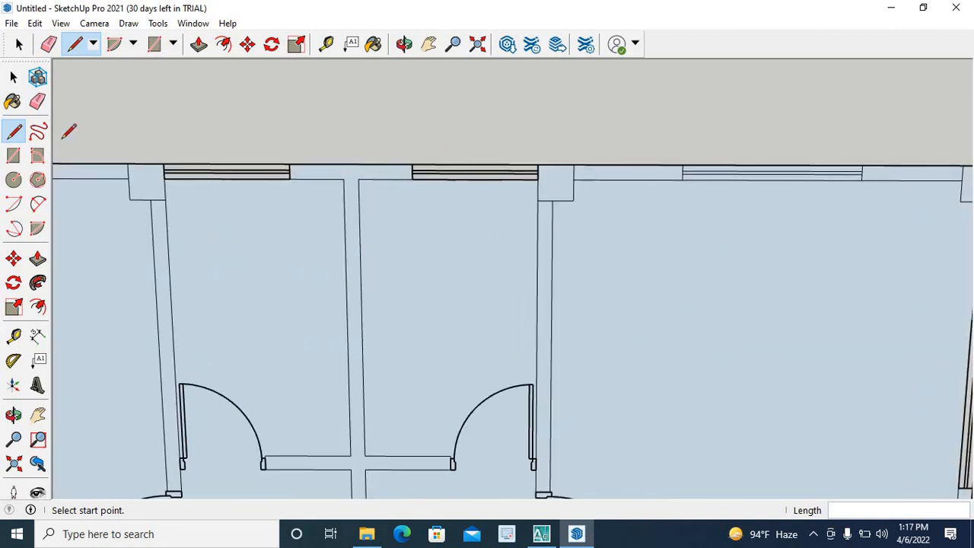
Draw 5" lines across the column-side ends of the windows in the two small rear rooms to form their faces
scroll(232, 171, "up", 5)
left_click(178, 206)
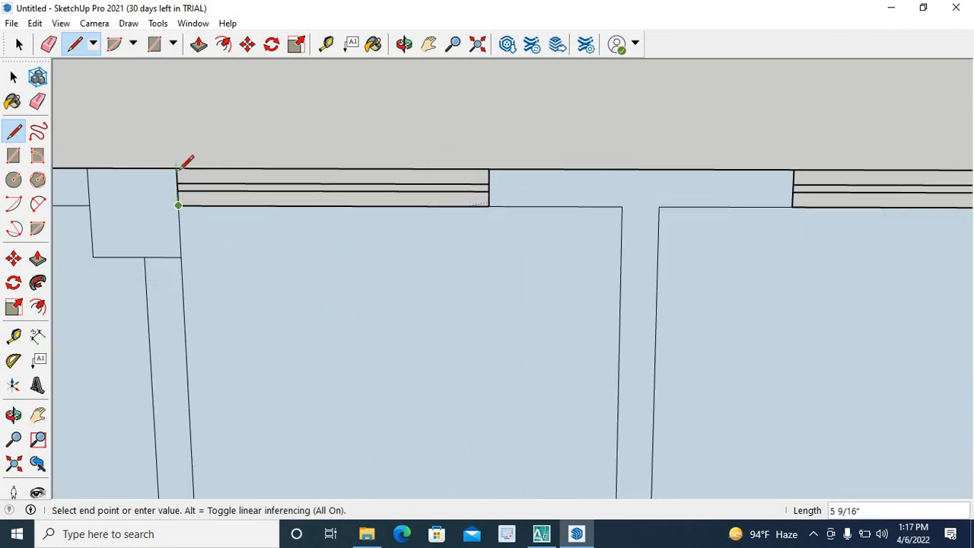
key("Escape")
scroll(695, 200, "down", 2)
scroll(654, 198, "up", 3)
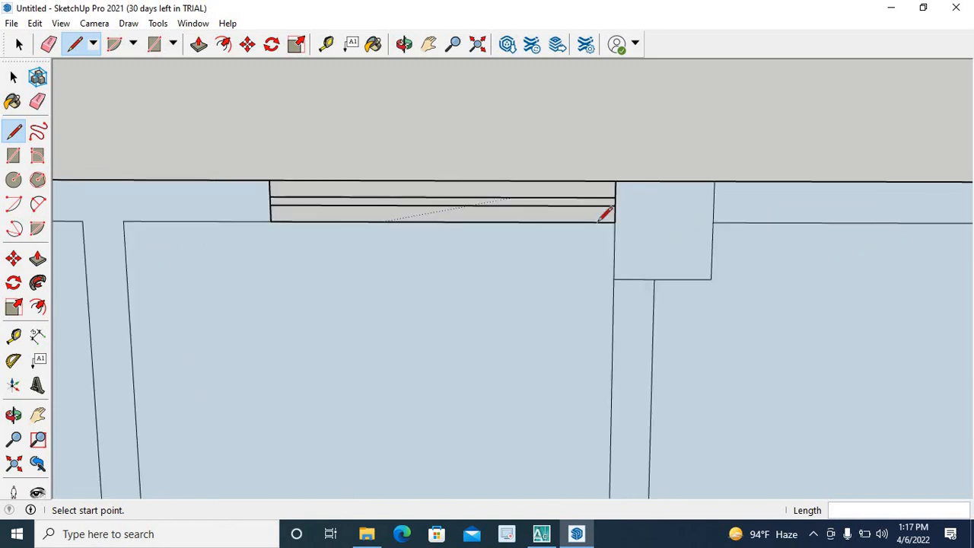
scroll(600, 220, "up", 2)
left_click(607, 231)
left_click(607, 174)
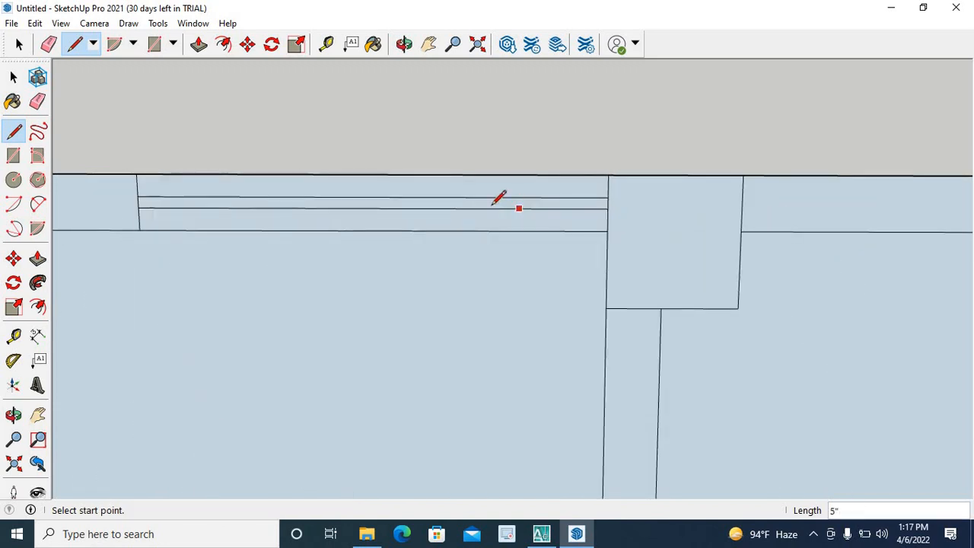
scroll(533, 117, "down", 5)
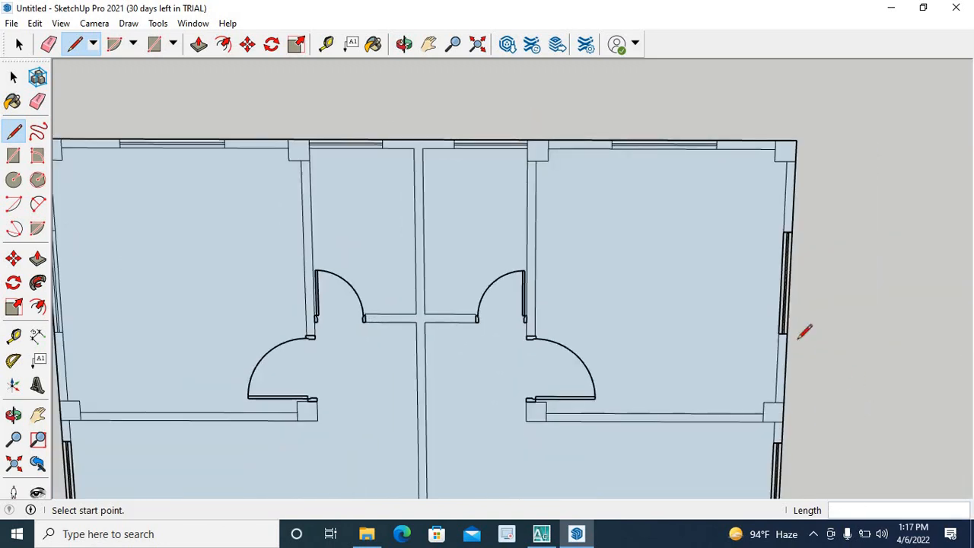
Draw lines across the front ends of the right-hand side windows in the rear bedroom and middle room to form their faces
scroll(791, 304, "up", 5)
left_click(681, 309)
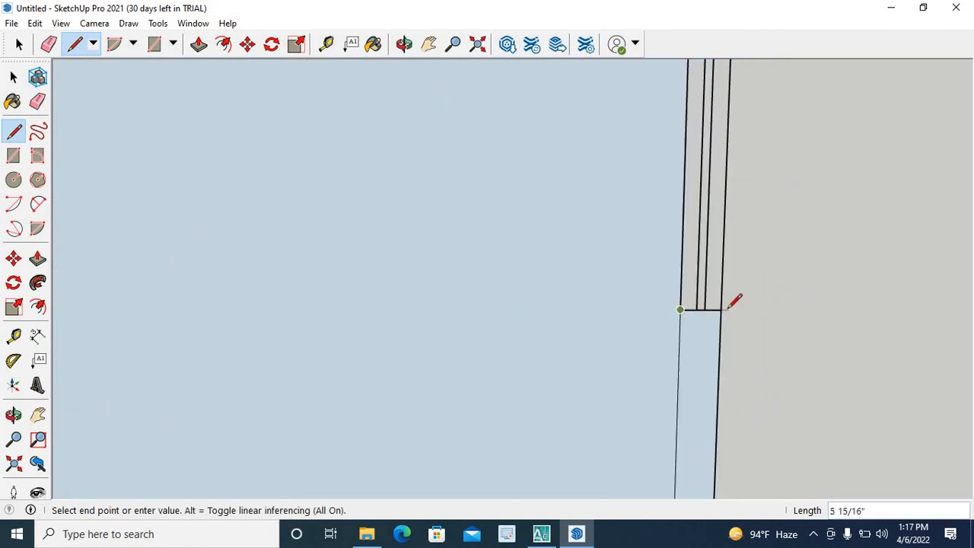
left_click(722, 309)
scroll(559, 200, "down", 5)
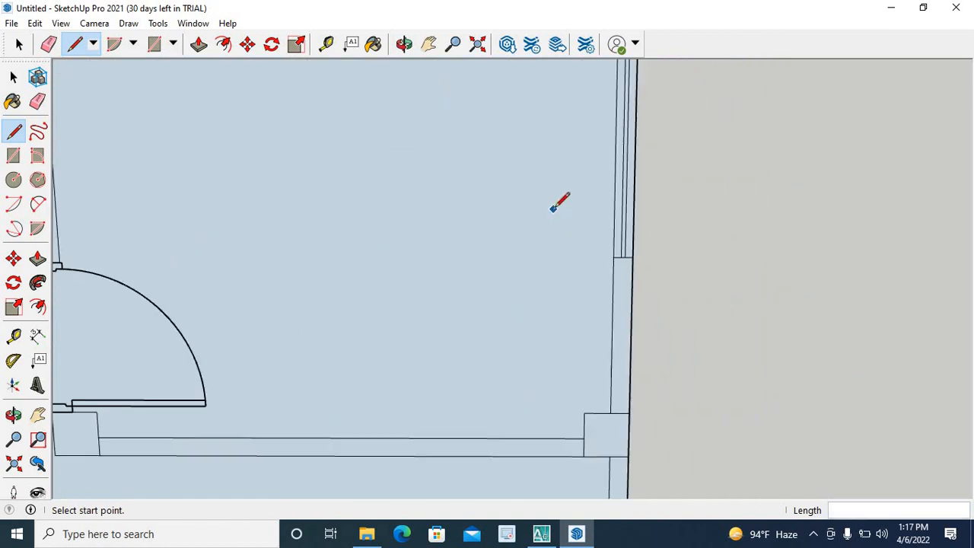
scroll(579, 364, "up", 5)
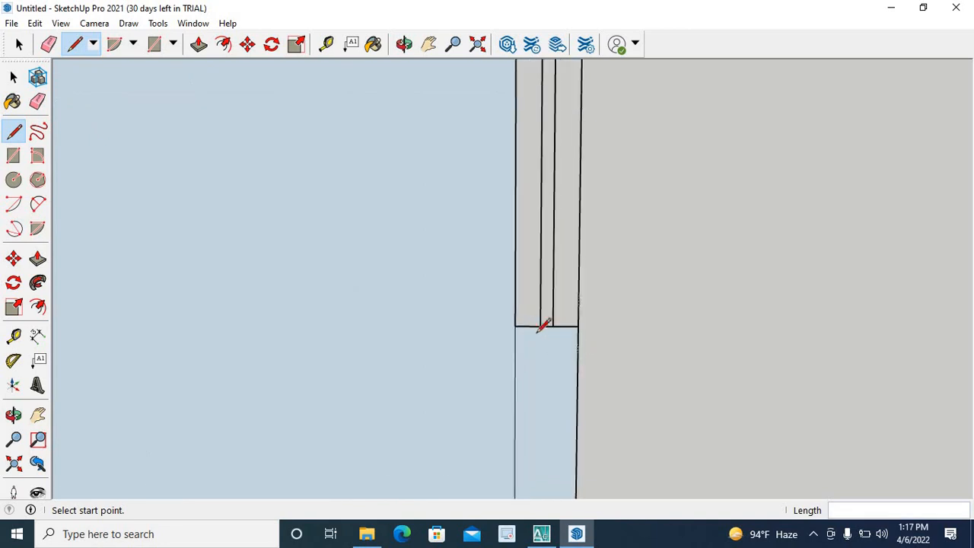
left_click(517, 327)
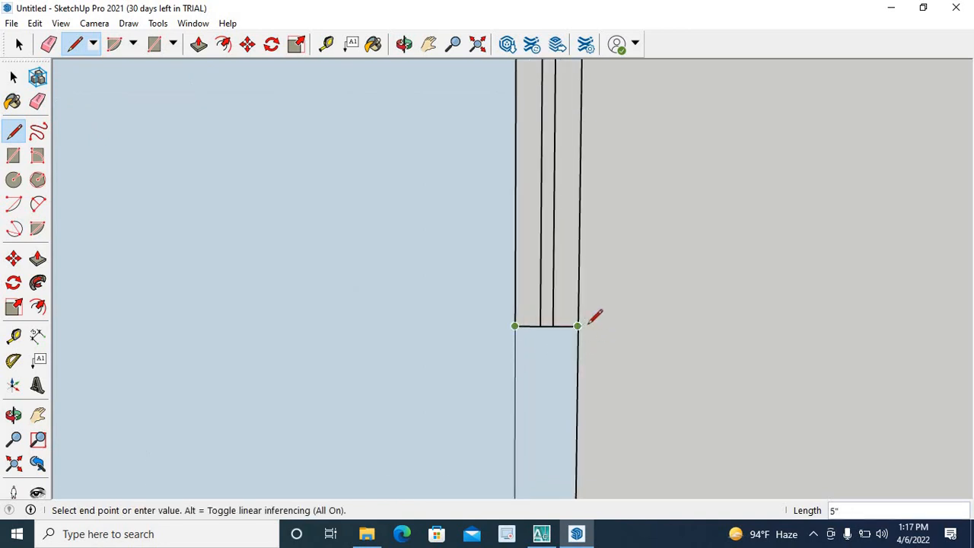
left_click(590, 322)
scroll(632, 286, "down", 5)
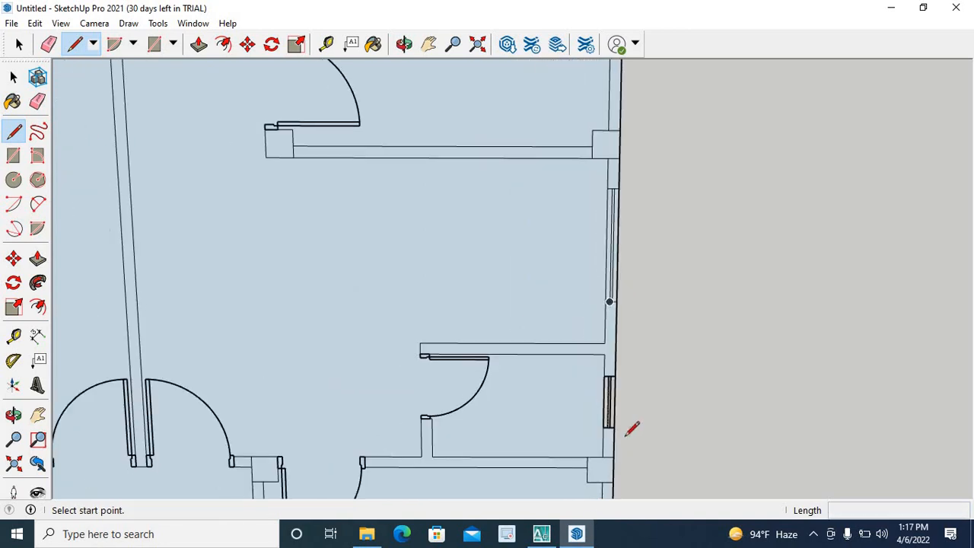
Draw a line across the front end of the small bathroom window in the right-hand outer wall to form its faces
scroll(628, 429, "up", 5)
left_click(508, 382)
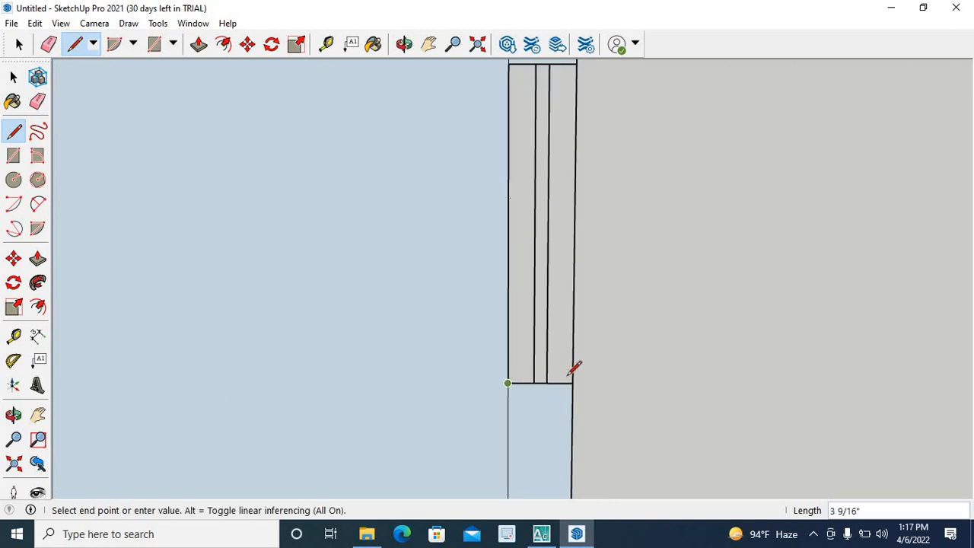
left_click(572, 382)
scroll(569, 300, "down", 8)
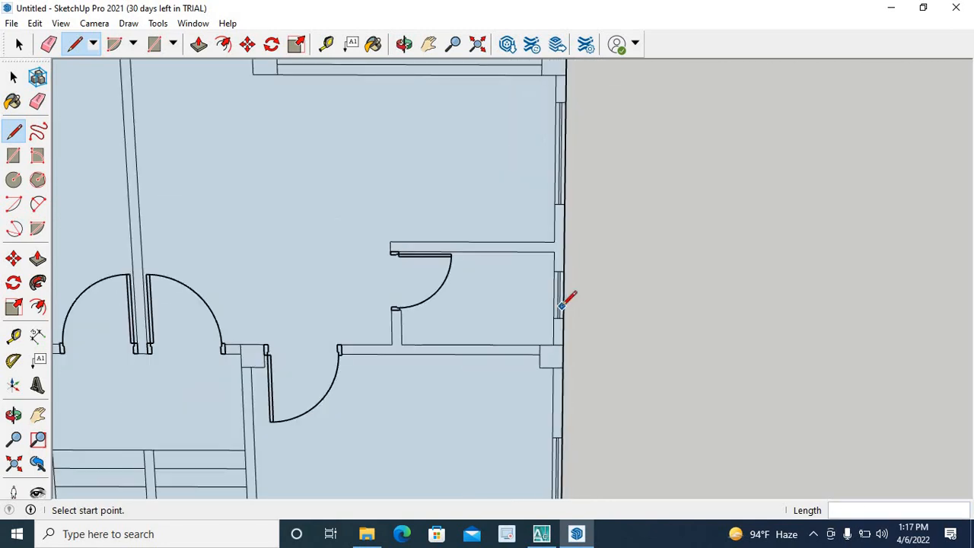
Trace one end of the front bedroom window and the bathroom window in the left-hand outer wall to form their faces
scroll(561, 301, "down", 2)
scroll(362, 377, "up", 5)
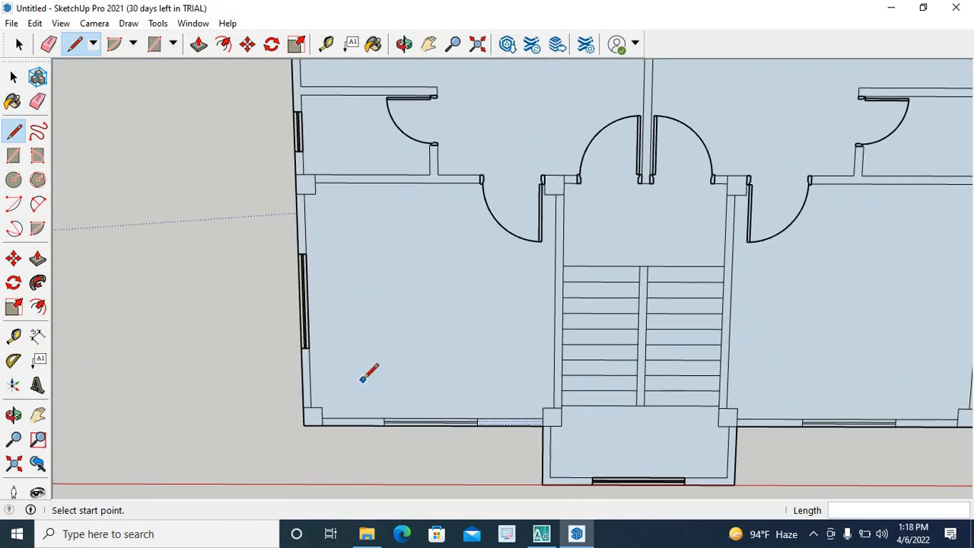
scroll(280, 363, "up", 6)
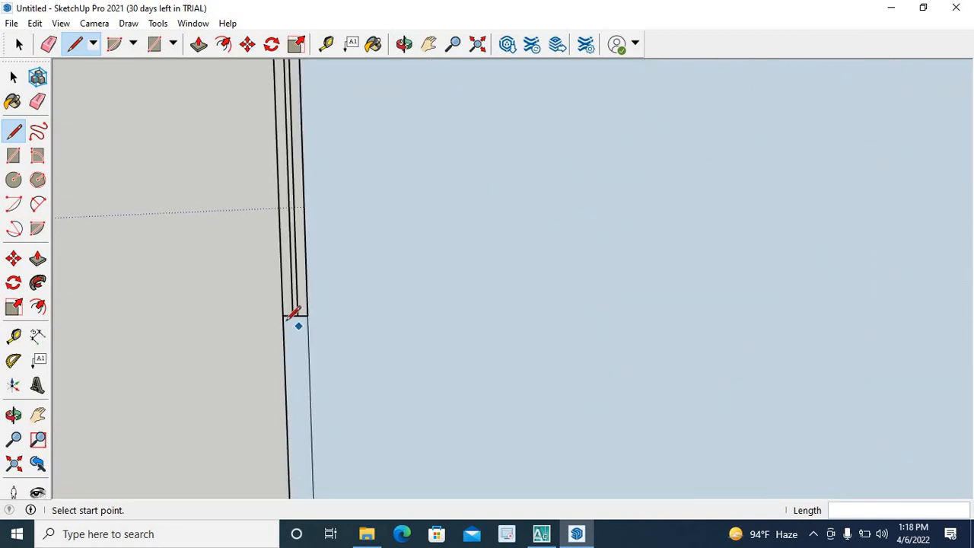
key("Escape")
scroll(373, 373, "down", 5)
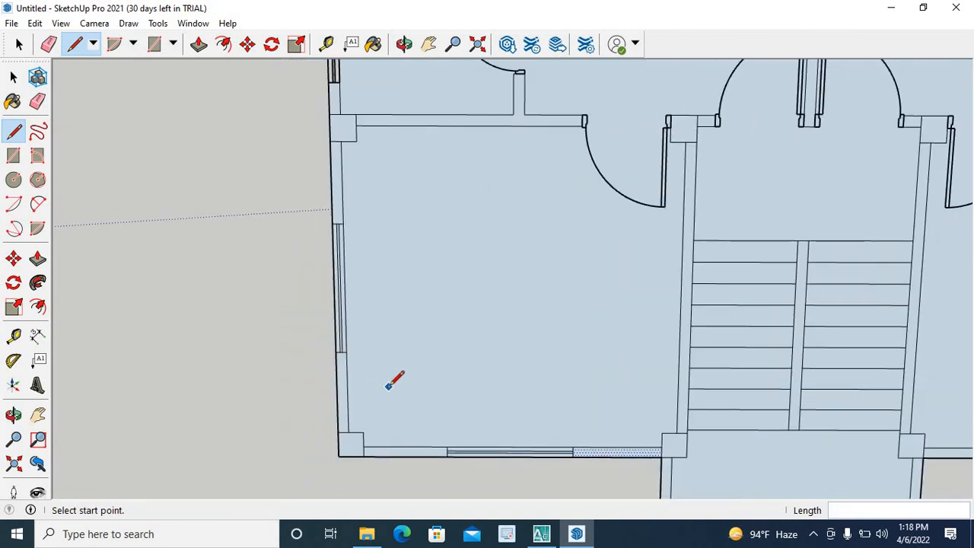
scroll(390, 227, "up", 8)
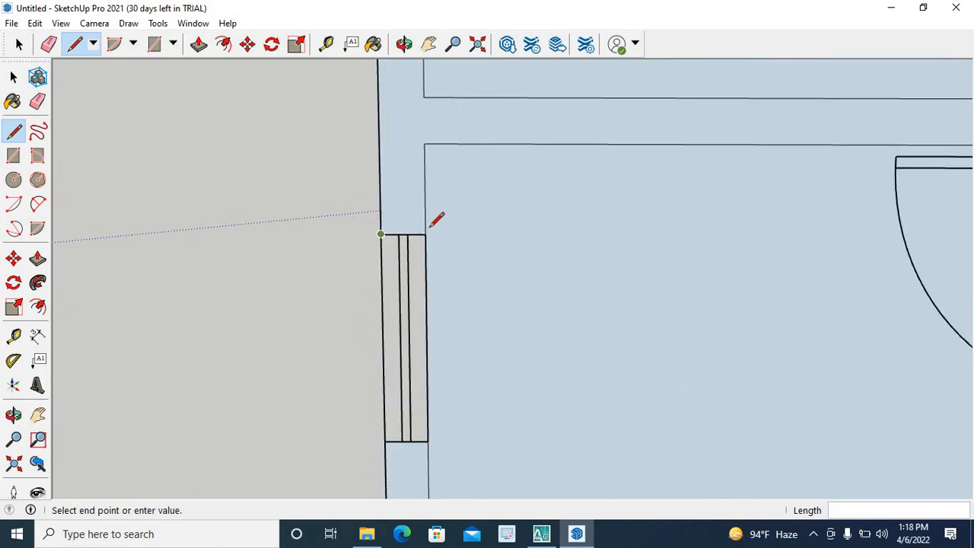
key("Escape")
scroll(467, 272, "down", 5)
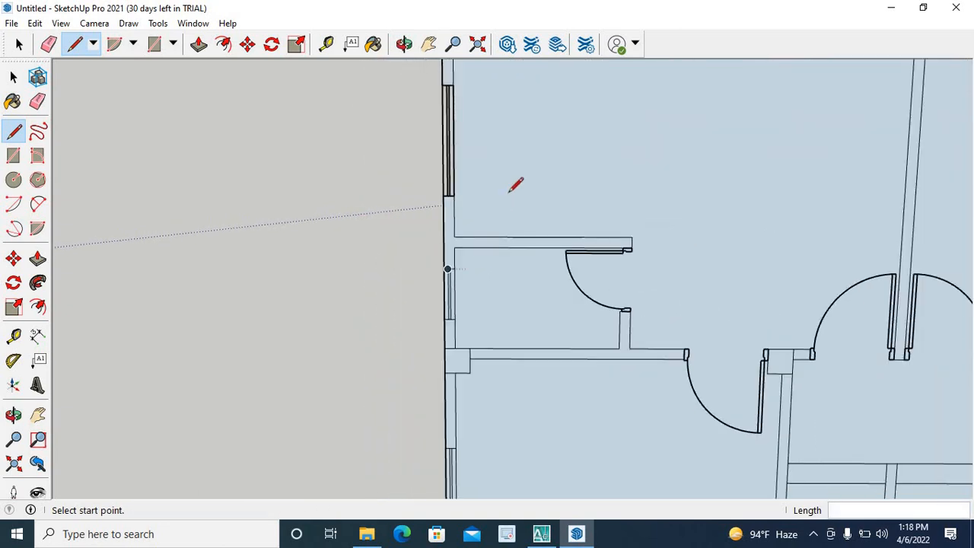
Draw a line across the front end of the middle room window in the left-hand outer wall to form its faces
scroll(457, 95, "up", 5)
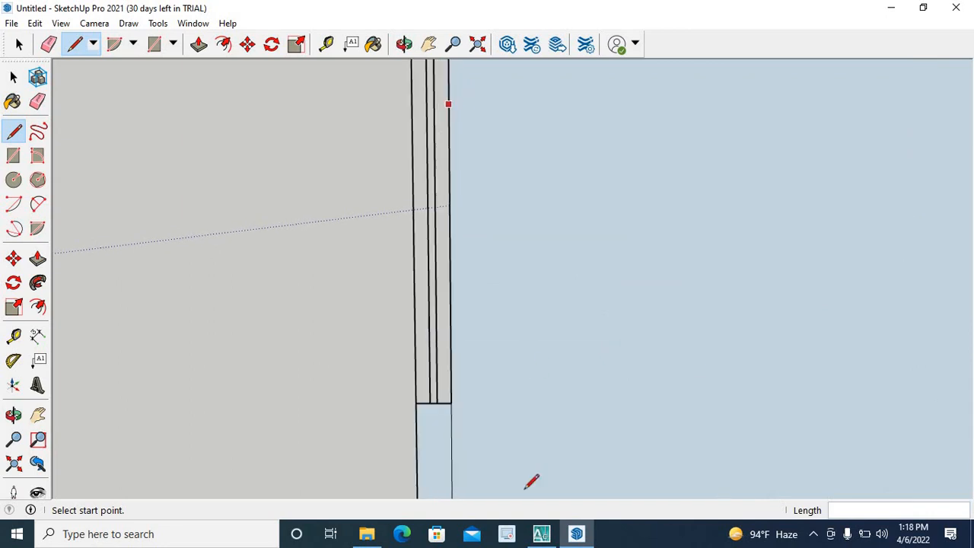
left_click(417, 403)
left_click(451, 402)
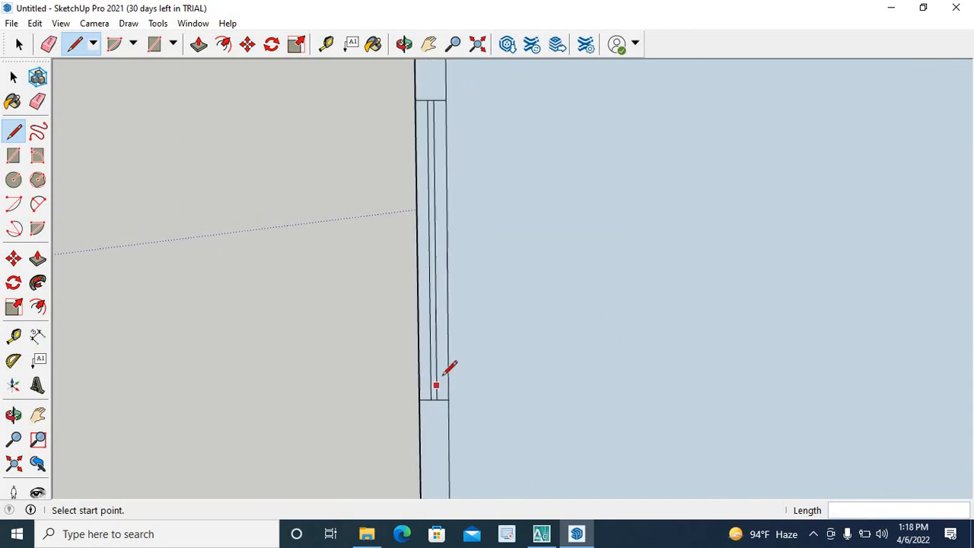
scroll(459, 305, "down", 6)
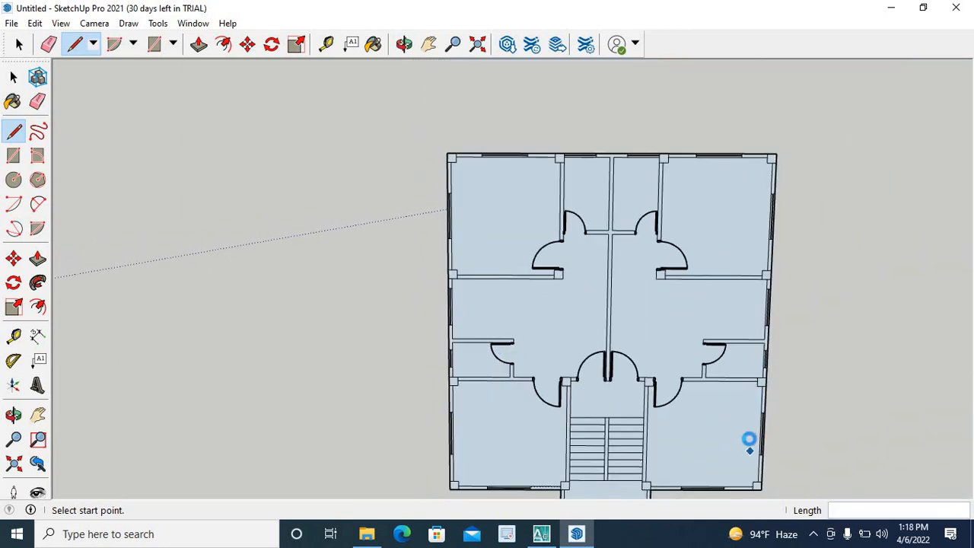
Check the windows, doors, walls, columns and staircase across the whole floor plan for remaining outlines without faces
scroll(694, 407, "up", 1)
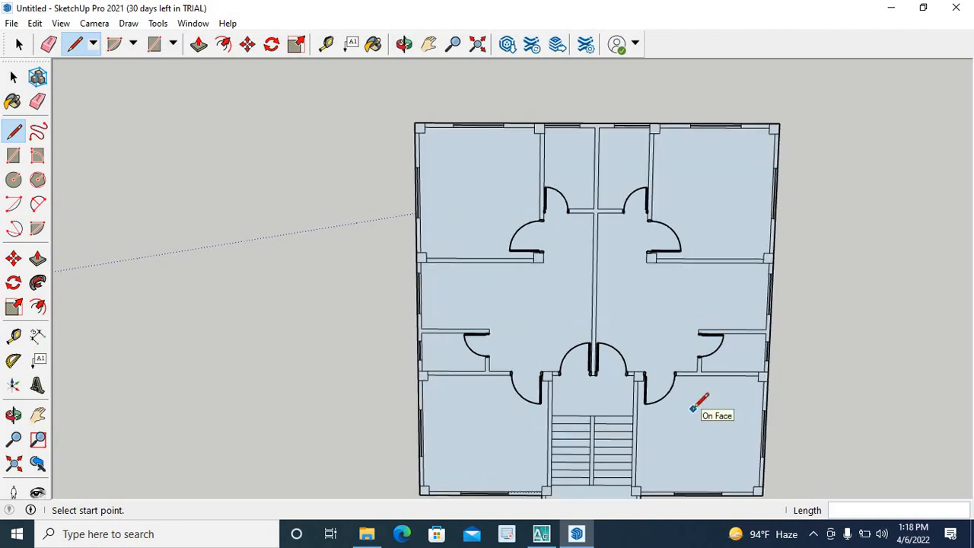
scroll(694, 407, "up", 2)
scroll(561, 324, "down", 4)
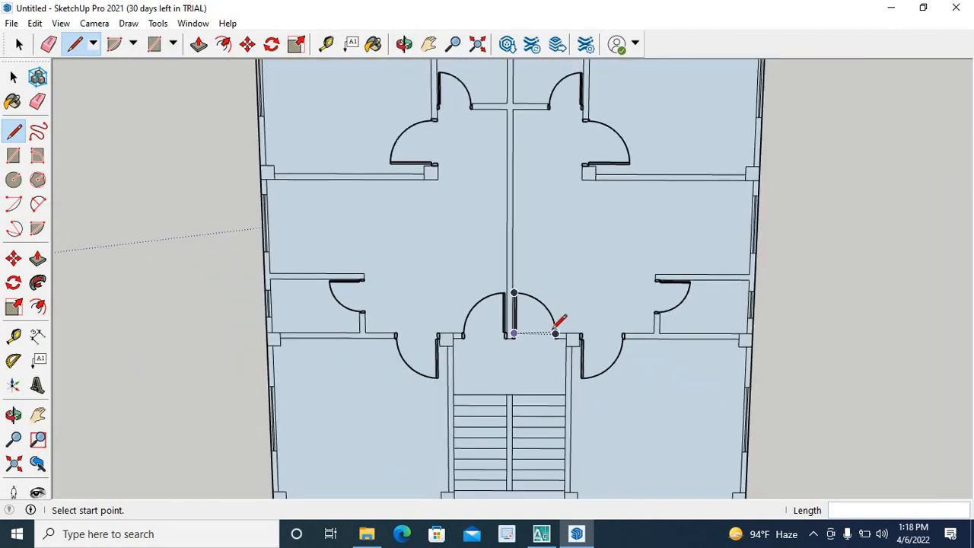
scroll(585, 433, "up", 5)
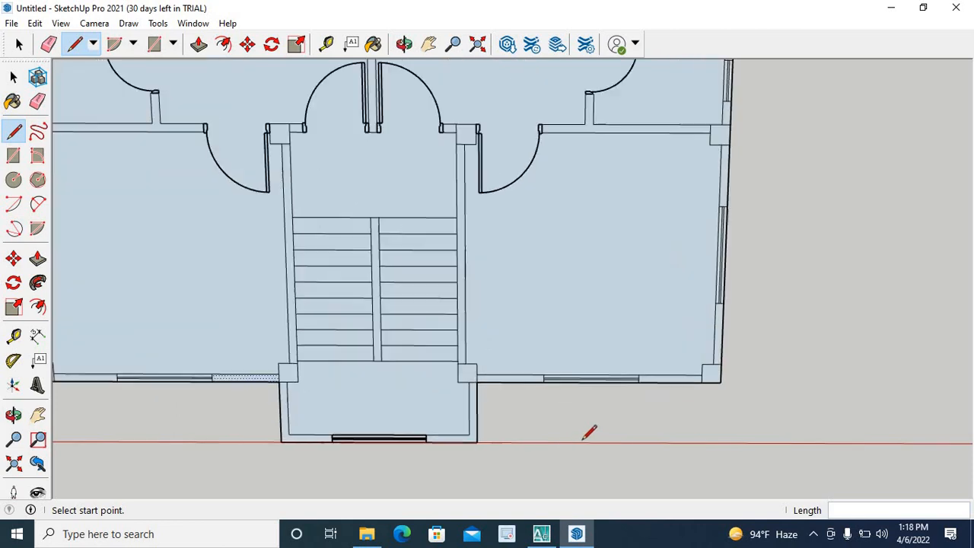
scroll(589, 432, "down", 2)
scroll(367, 358, "up", 1)
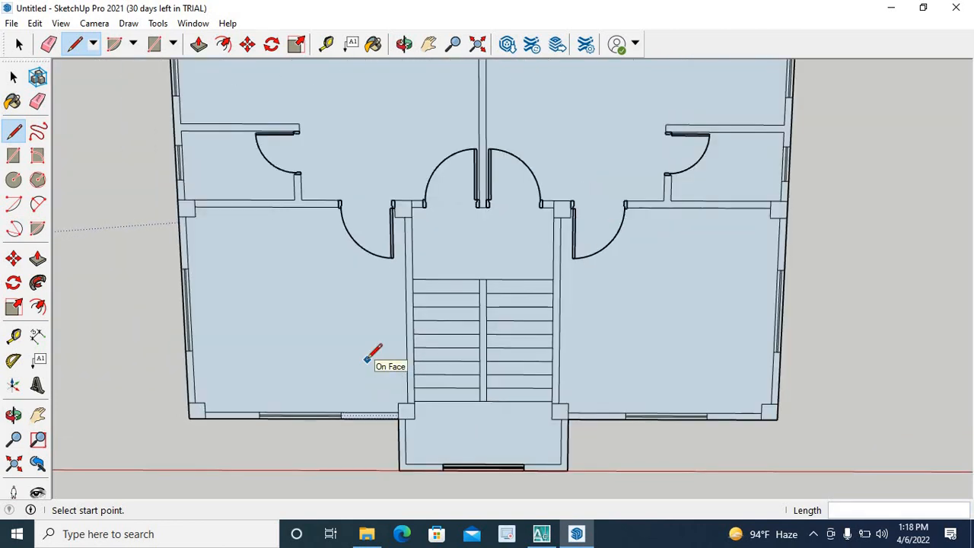
scroll(367, 357, "down", 2)
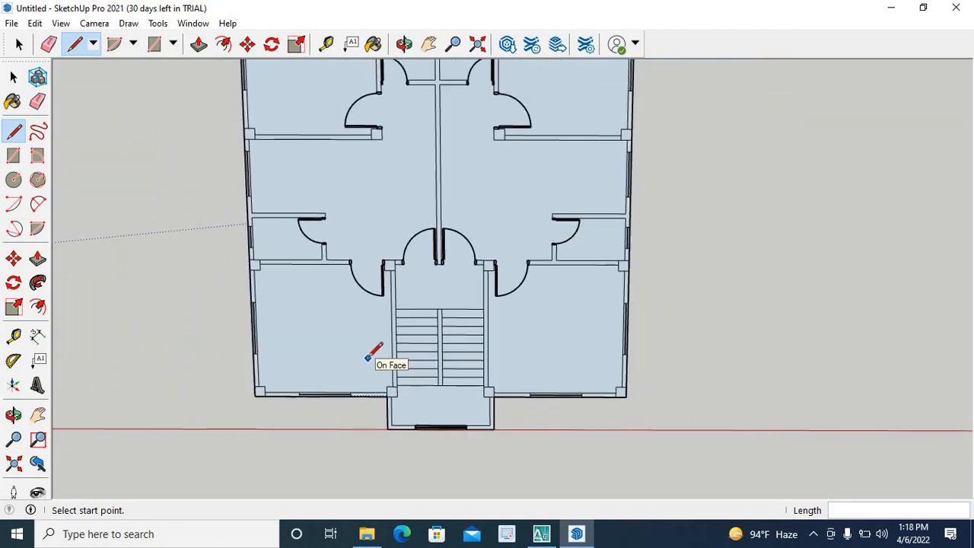
scroll(369, 356, "up", 3)
scroll(371, 354, "down", 1)
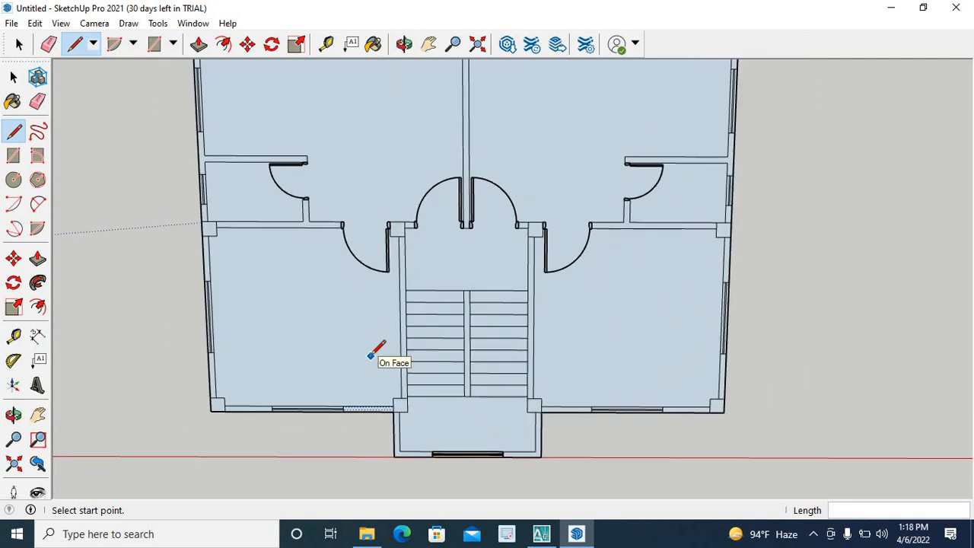
scroll(370, 354, "down", 3)
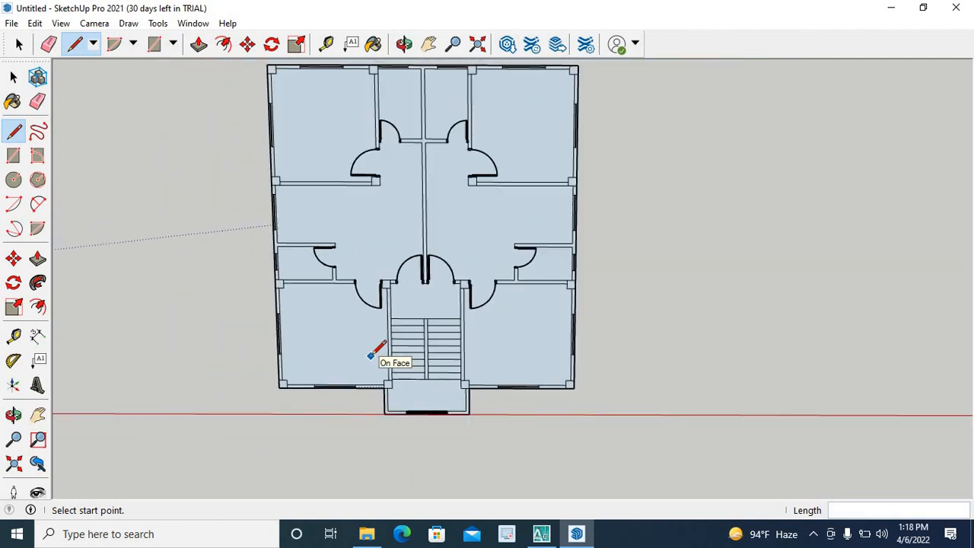
scroll(403, 196, "up", 4)
scroll(400, 207, "down", 2)
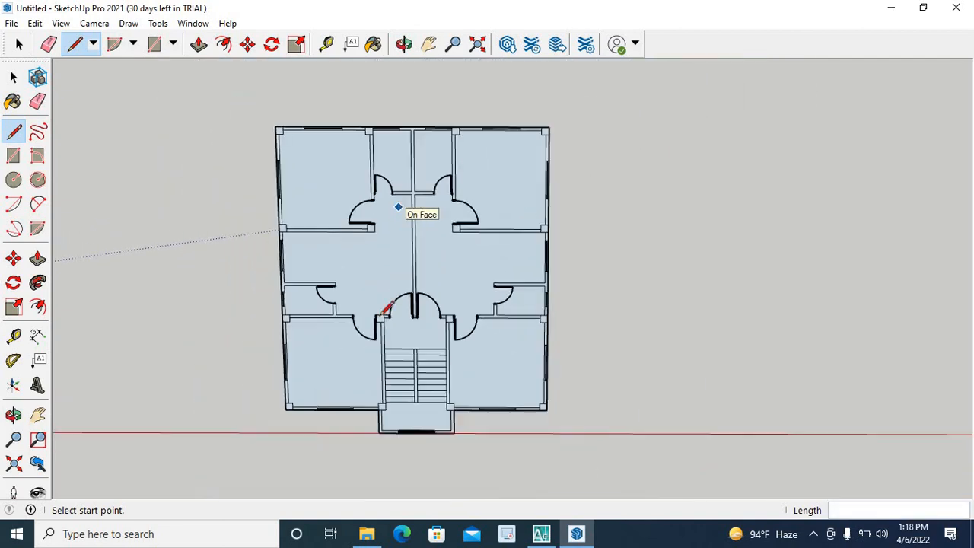
scroll(385, 312, "up", 4)
scroll(382, 312, "down", 3)
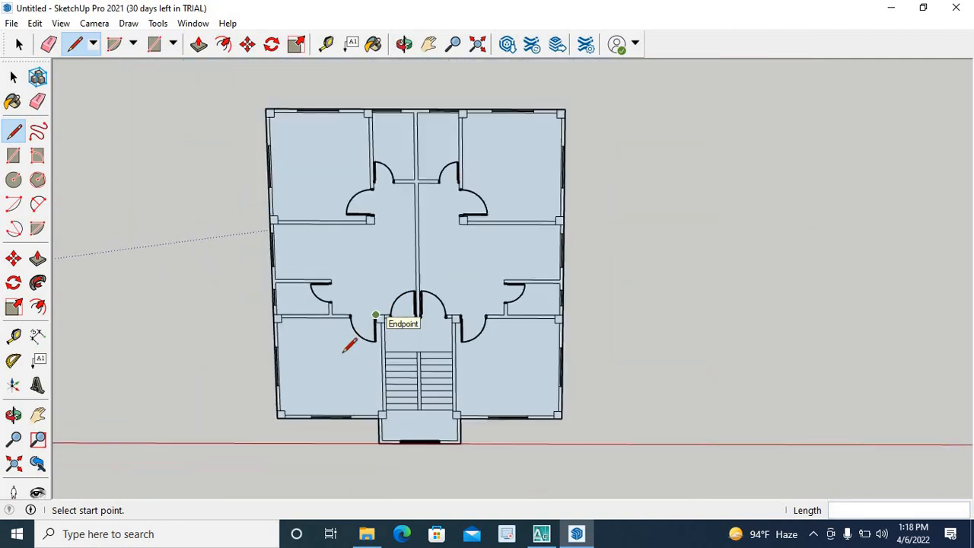
scroll(318, 357, "up", 2)
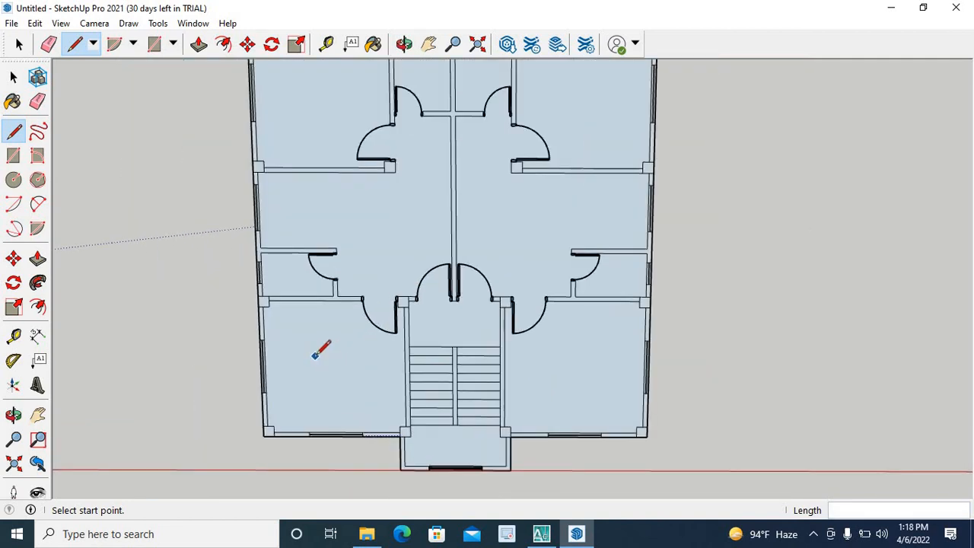
scroll(317, 352, "up", 3)
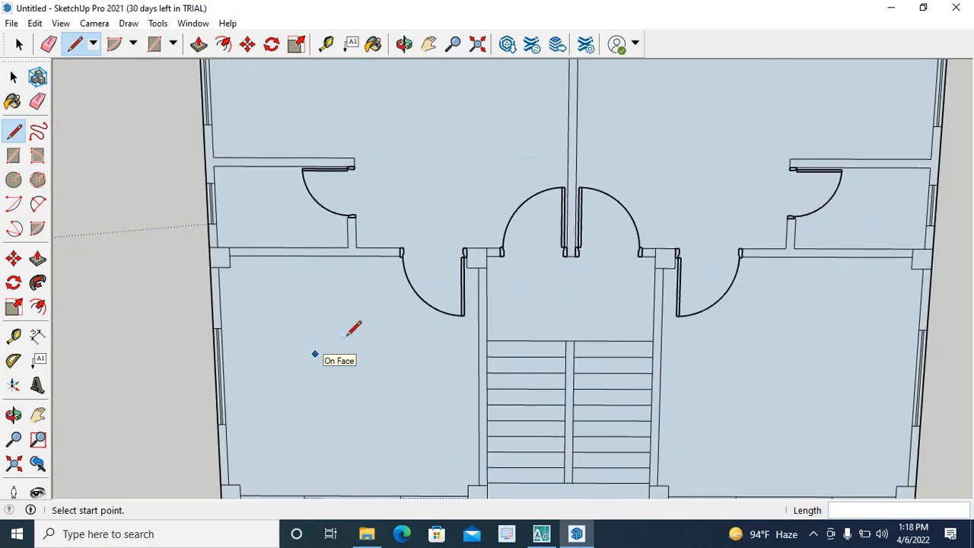
scroll(344, 337, "down", 4)
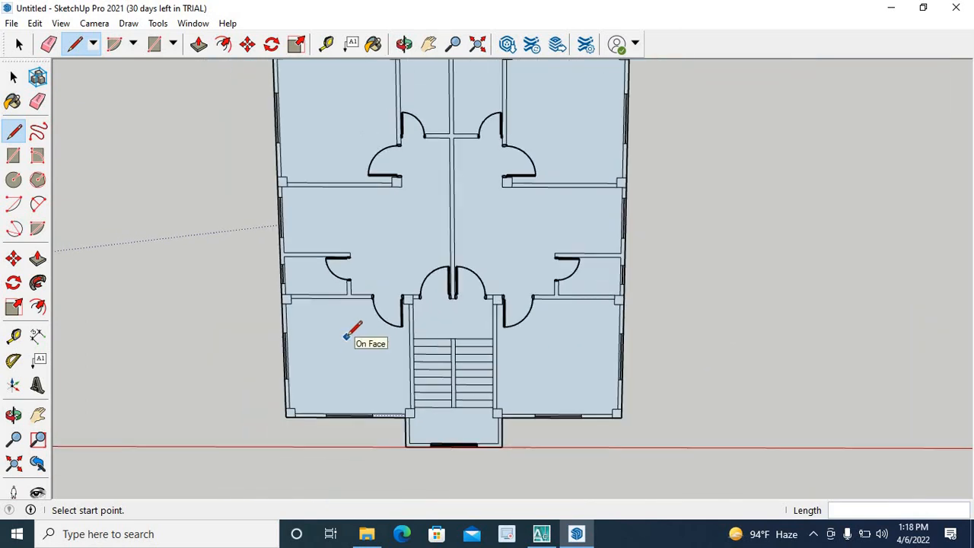
scroll(346, 335, "down", 2)
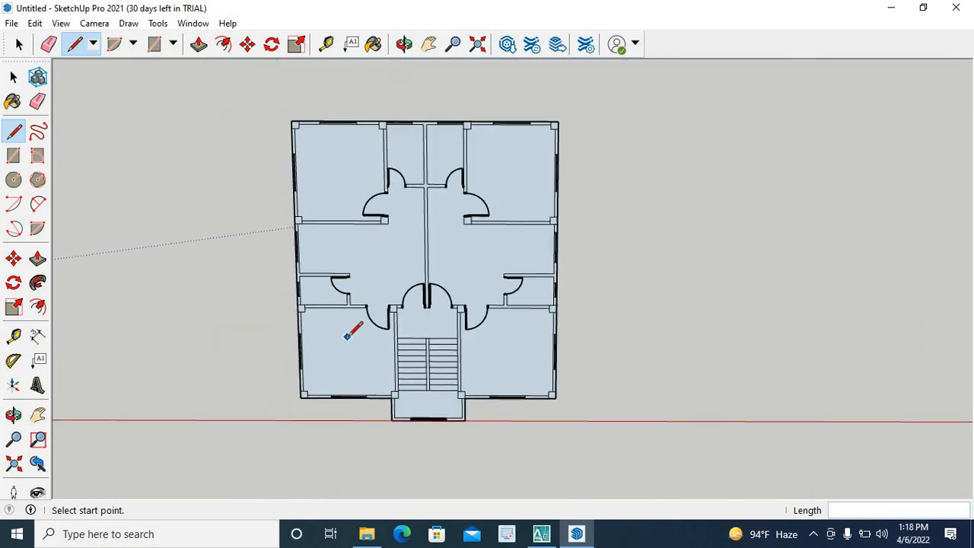
scroll(346, 337, "up", 3)
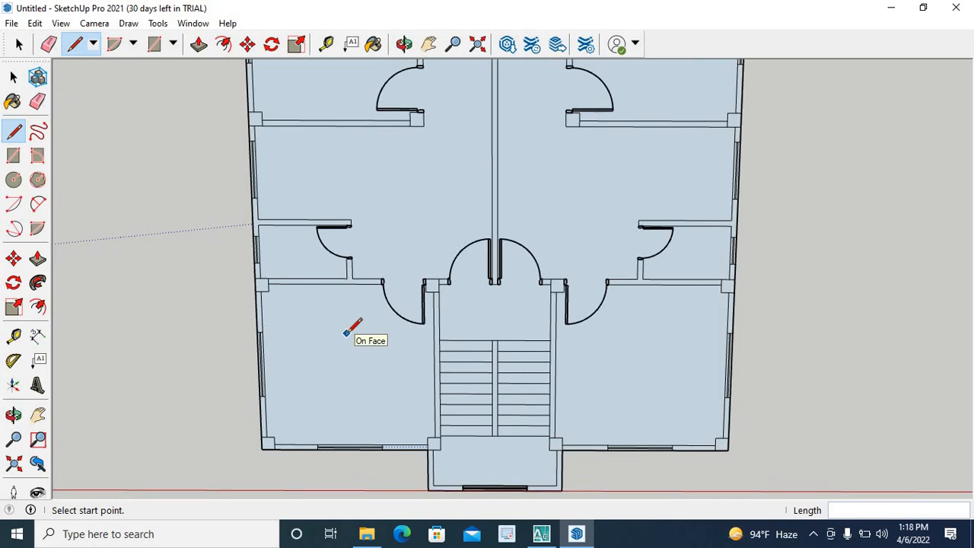
scroll(345, 333, "up", 1)
scroll(346, 332, "up", 1)
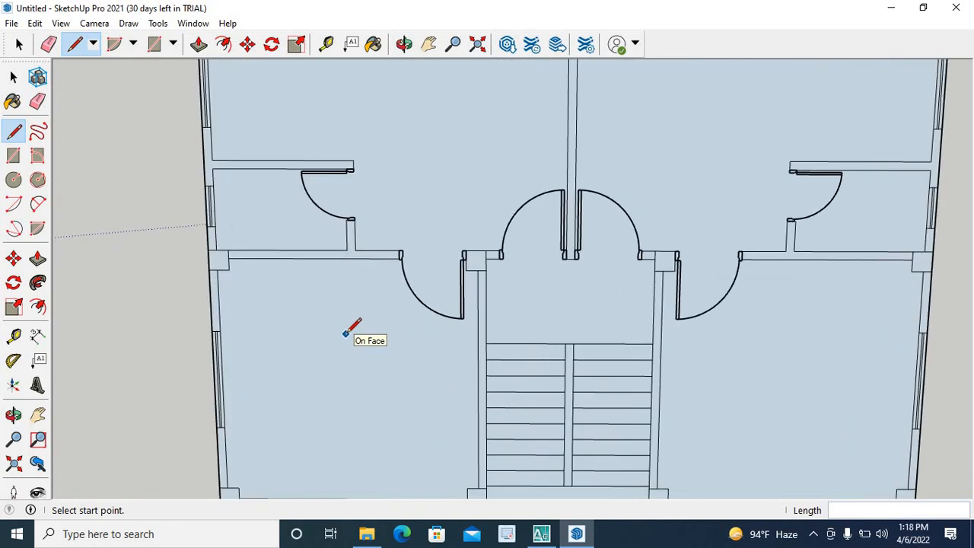
scroll(347, 333, "down", 3)
scroll(247, 139, "up", 4)
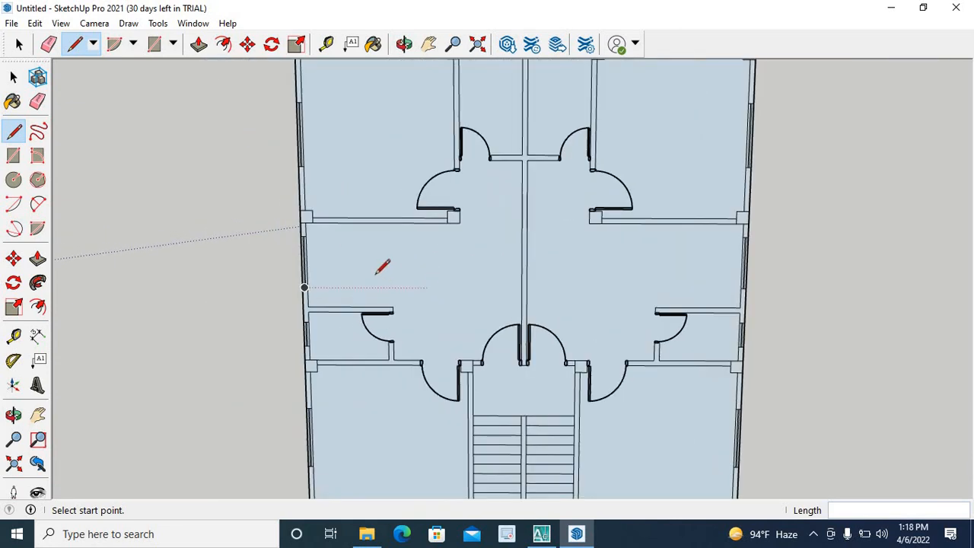
Look over the traced floor plan from the rear rooms to the front entrance to verify that all its faces are complete
scroll(502, 373, "down", 3)
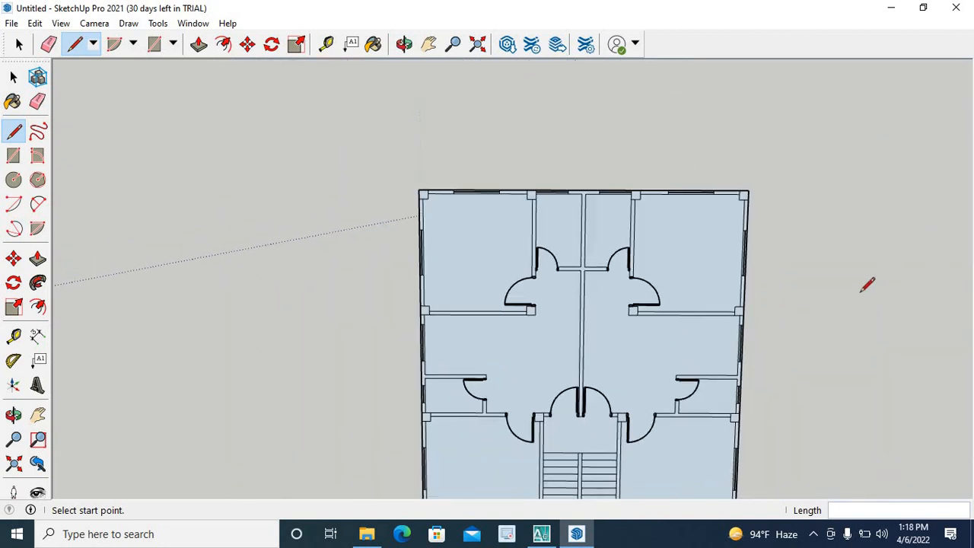
scroll(500, 306, "up", 4)
scroll(498, 307, "down", 2)
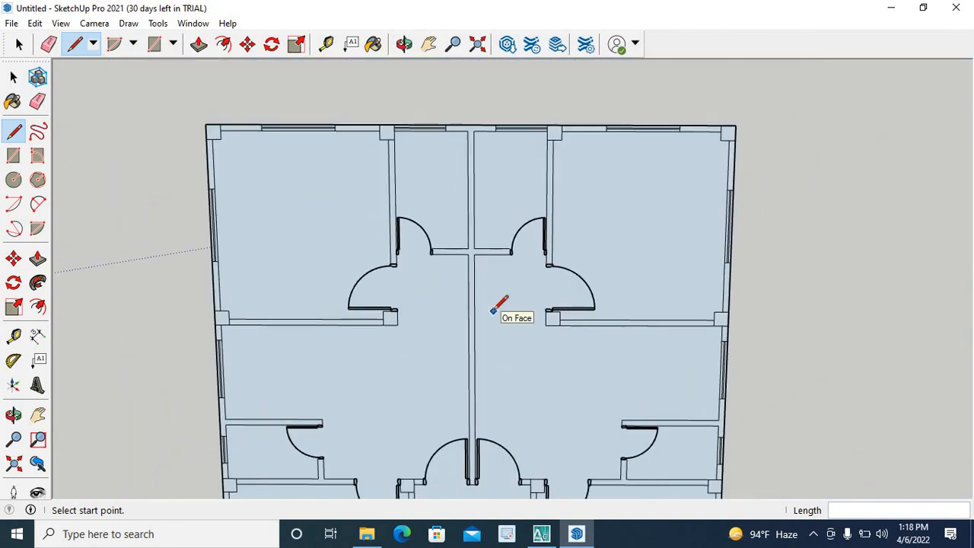
scroll(498, 308, "up", 1)
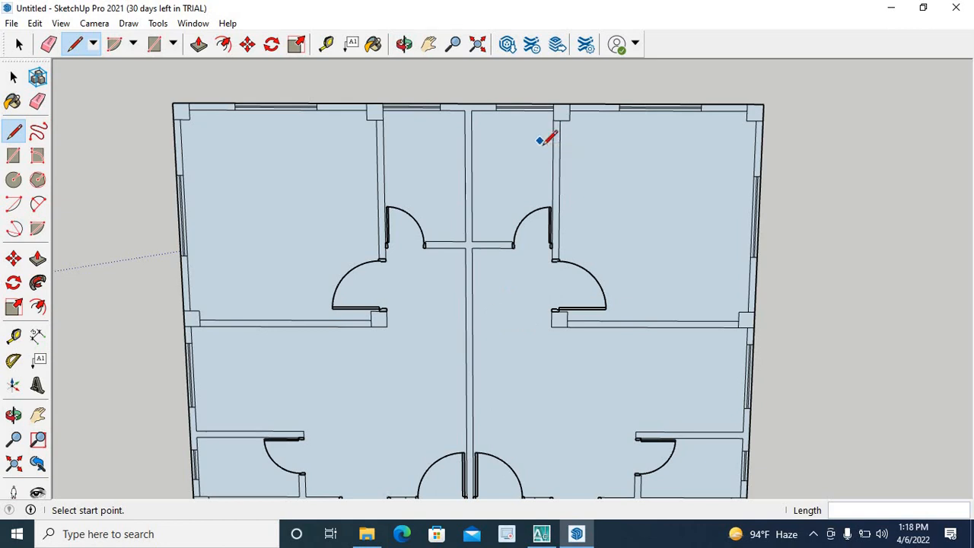
scroll(540, 141, "down", 3)
scroll(561, 365, "up", 3)
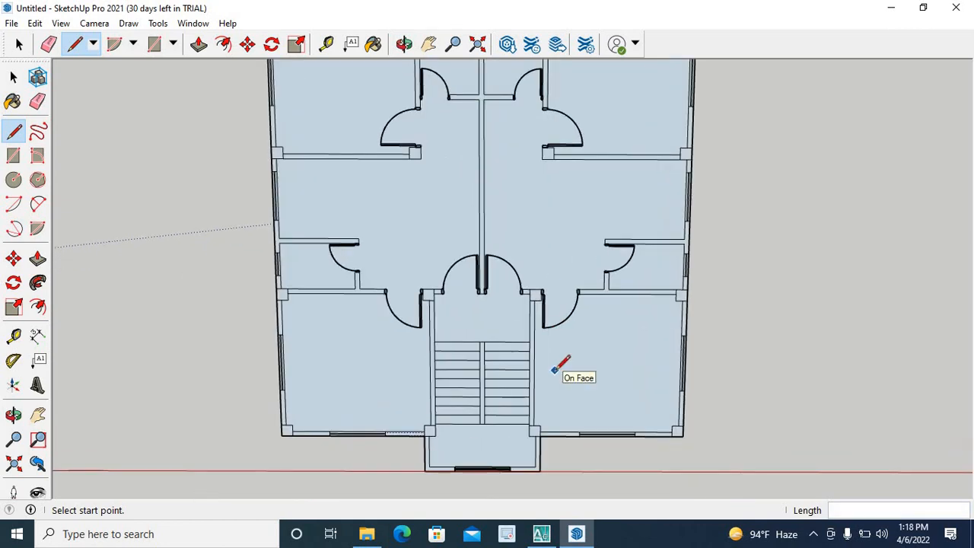
scroll(560, 365, "up", 1)
scroll(560, 365, "down", 3)
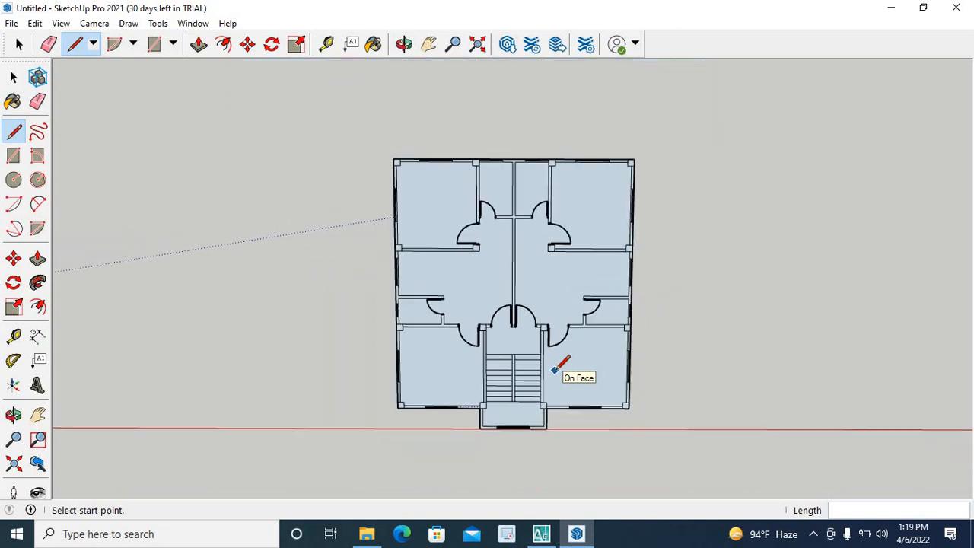
scroll(560, 366, "up", 2)
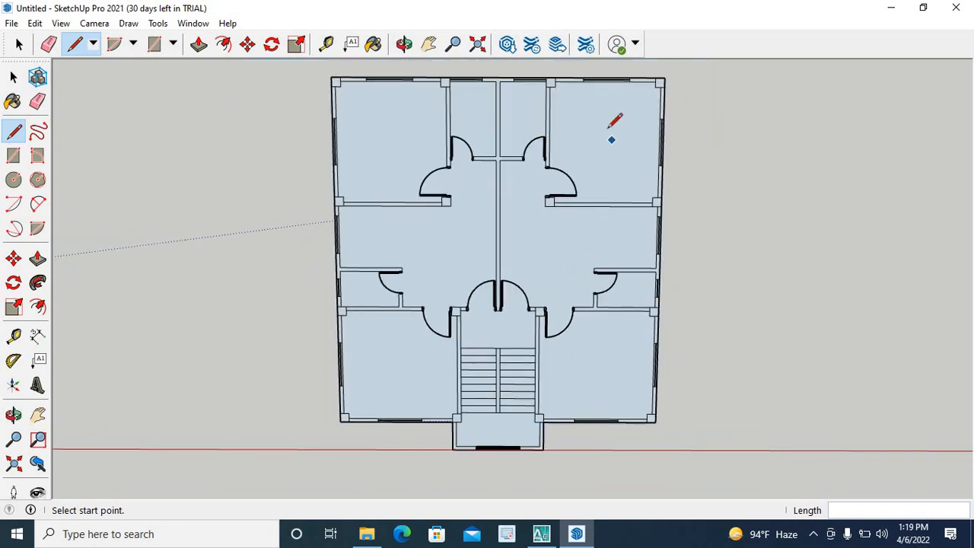
scroll(609, 124, "up", 2)
scroll(612, 99, "down", 2)
scroll(609, 90, "up", 4)
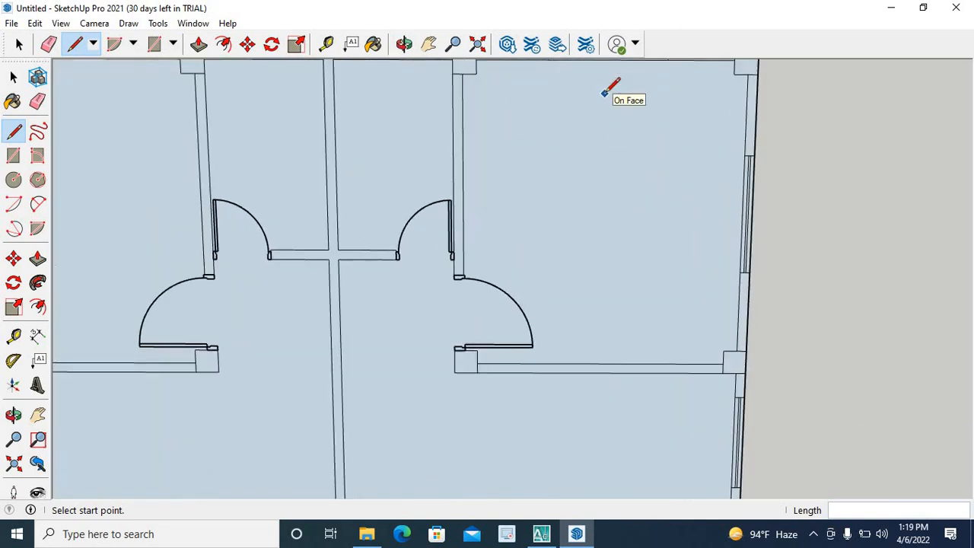
scroll(605, 92, "down", 2)
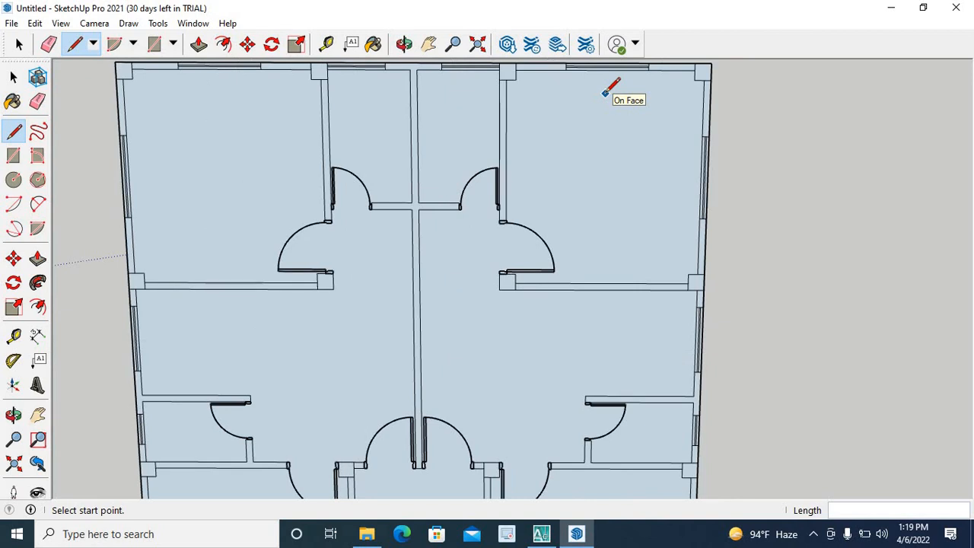
scroll(605, 93, "down", 4)
scroll(578, 251, "down", 3)
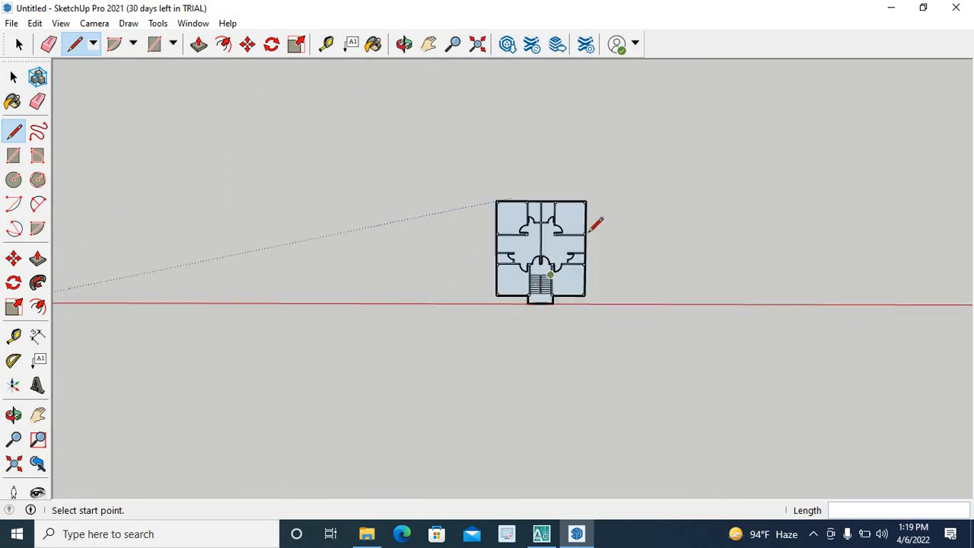
scroll(639, 198, "up", 6)
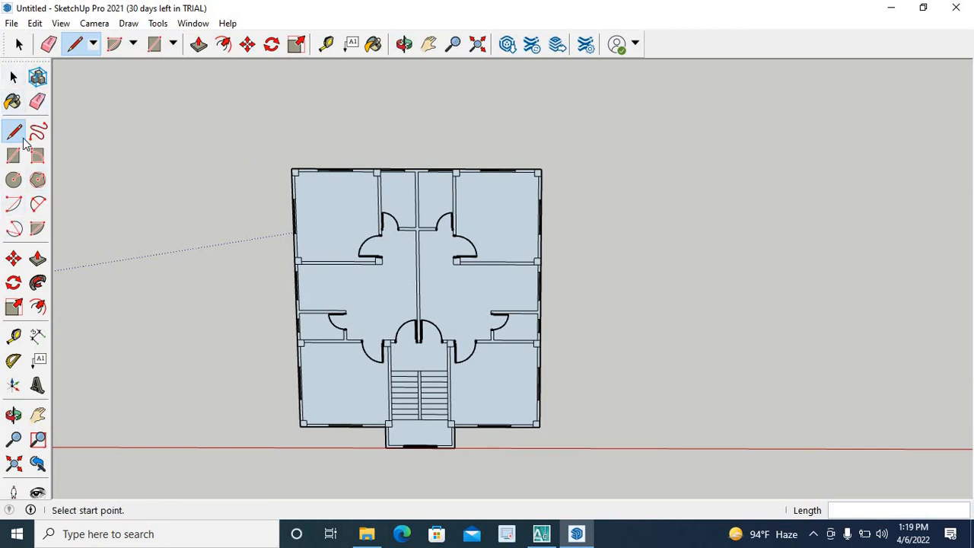
Select the entire floor plan and place a copy of it beside the original, offset about 47' 9 11/16" along the red axis
left_click(13, 76)
left_click_drag(220, 131, 437, 236)
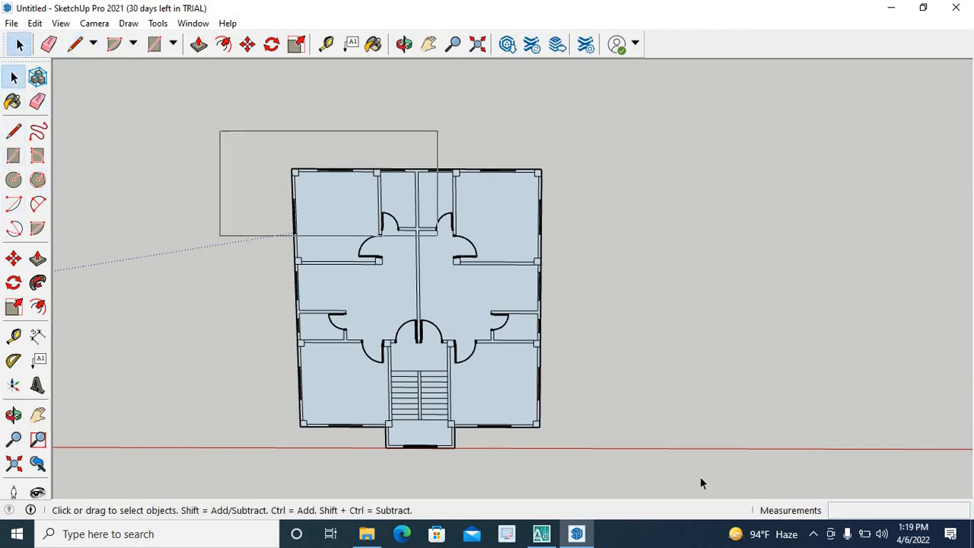
left_click_drag(700, 483, 689, 498)
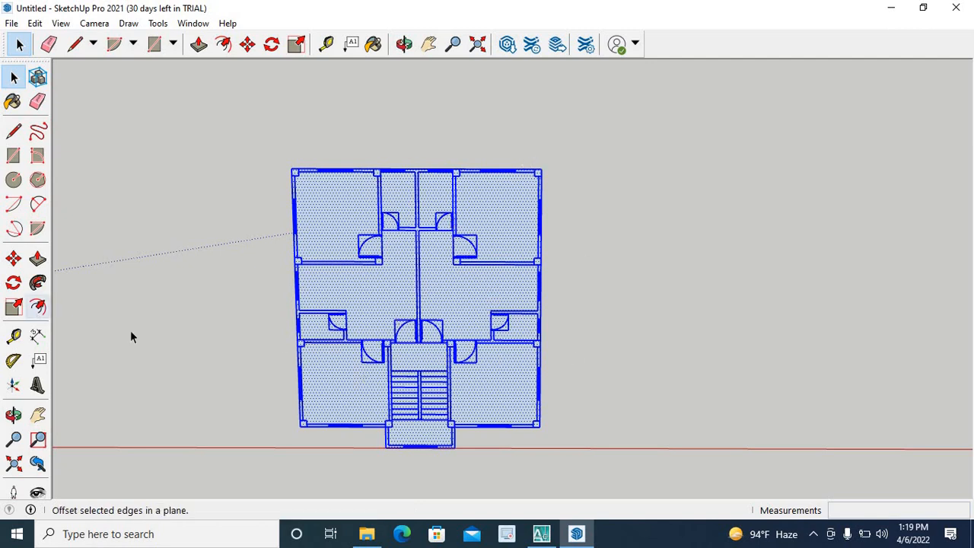
left_click(13, 260)
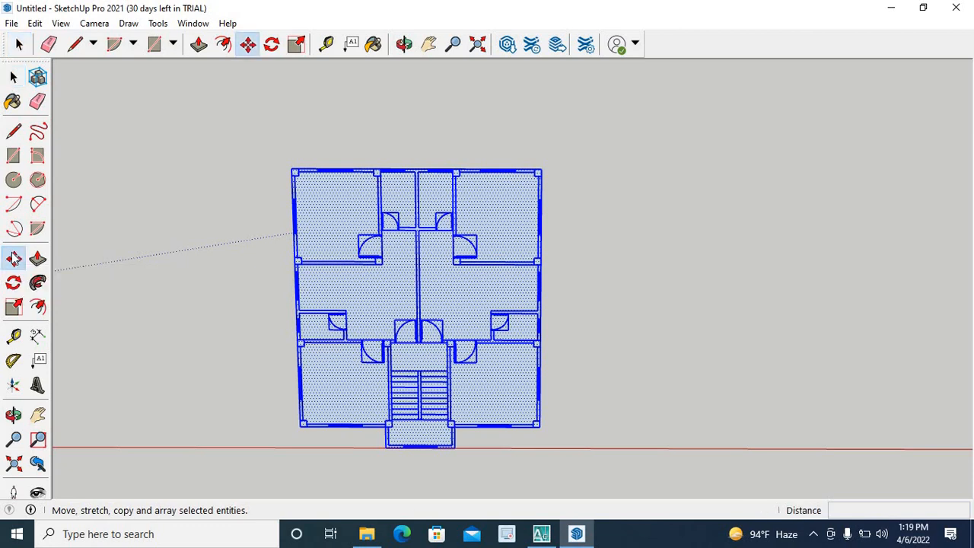
left_click(300, 426)
key("ctrl")
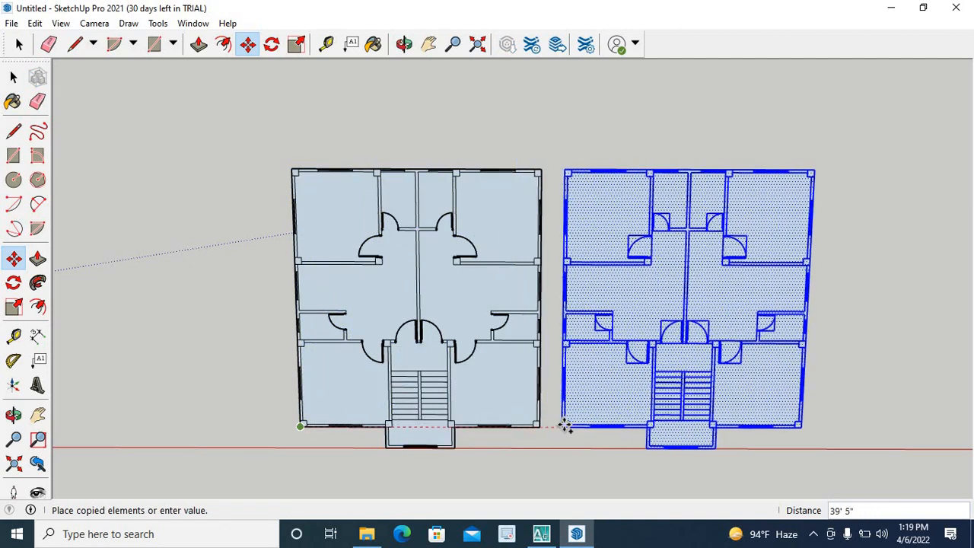
left_click(618, 426)
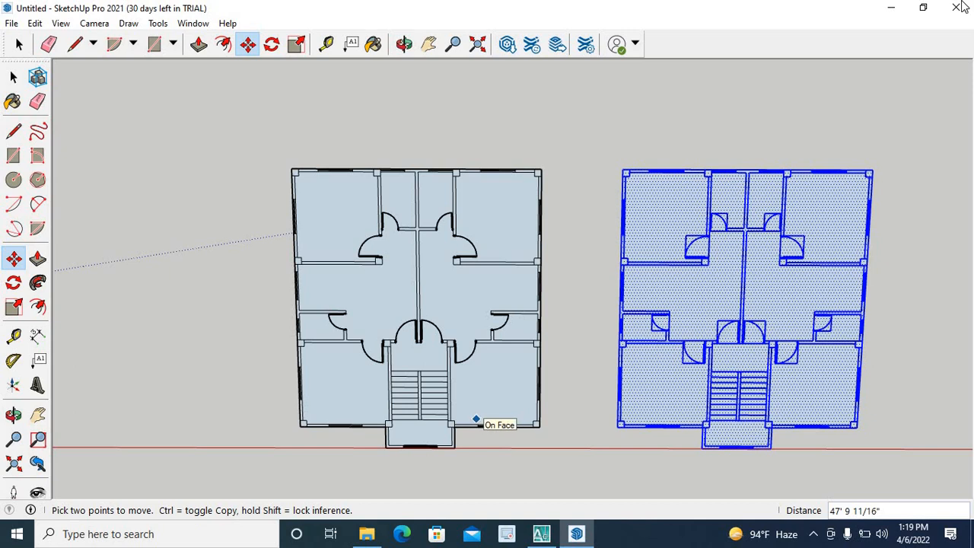
left_click(14, 80)
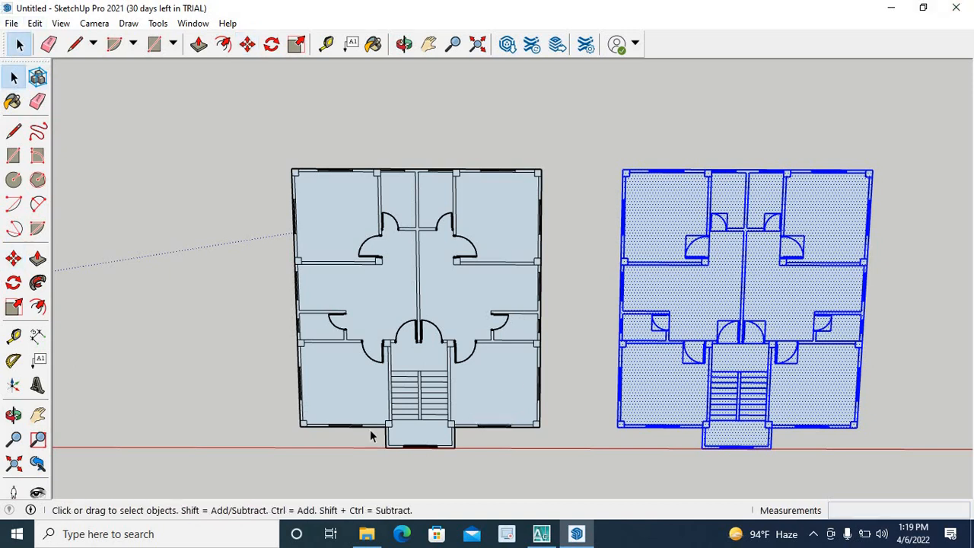
Examine the front walls, windows and staircase area of the original floor plan
scroll(355, 354, "up", 3)
scroll(358, 330, "down", 3)
scroll(365, 304, "up", 7)
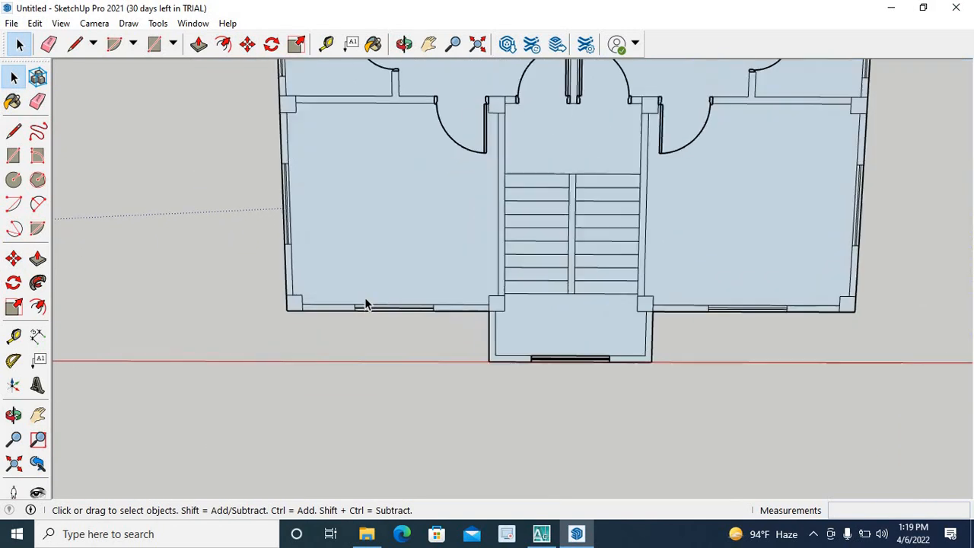
scroll(360, 325, "down", 5)
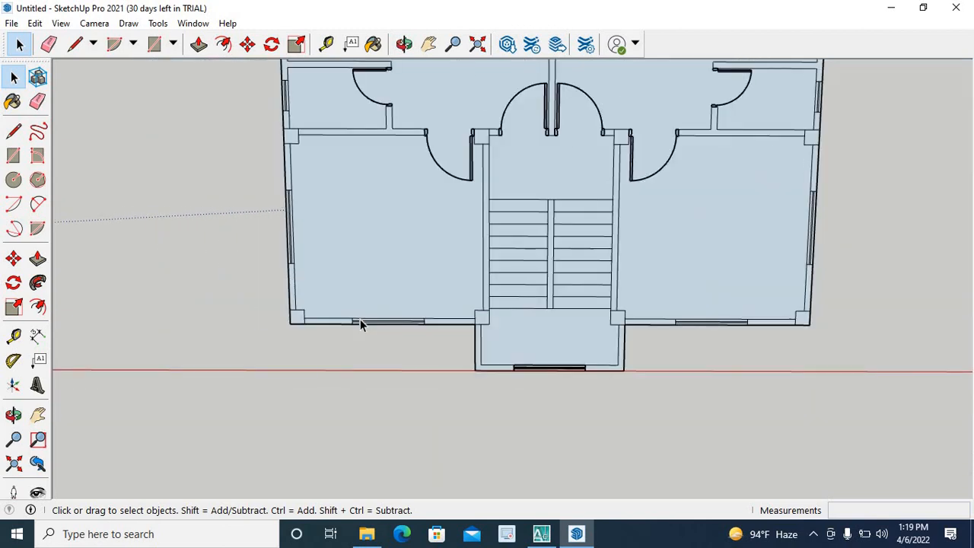
scroll(360, 324, "up", 1)
scroll(337, 349, "down", 2)
scroll(430, 336, "up", 3)
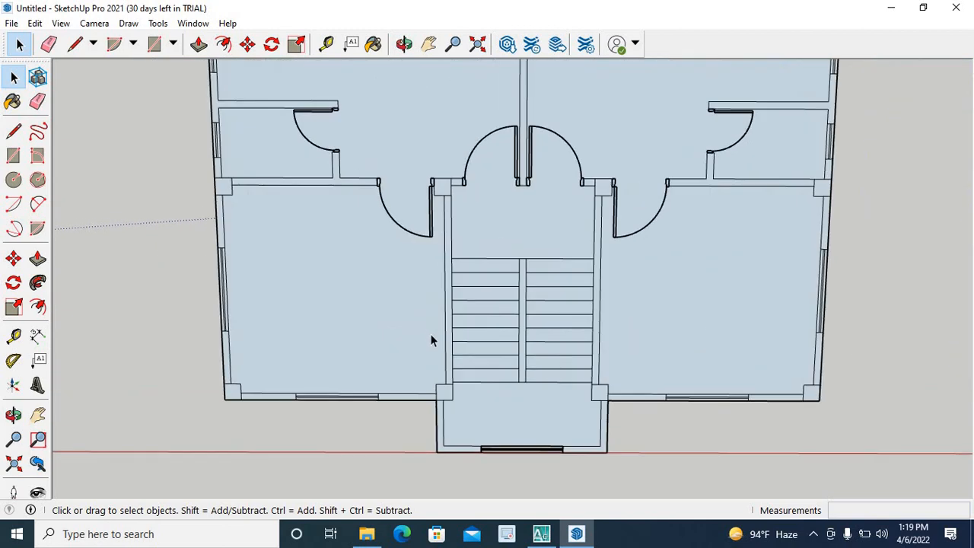
scroll(433, 342, "down", 4)
scroll(433, 342, "up", 3)
scroll(432, 342, "up", 3)
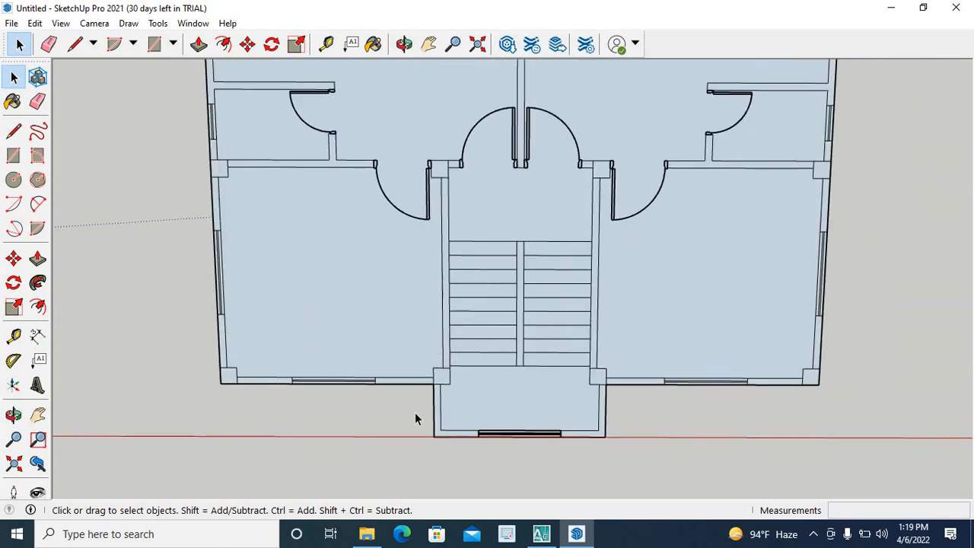
Try extruding the front wall segment between the outer corner column and the front-left room's window by about 8' 7"
left_click(36, 260)
scroll(220, 406, "up", 2)
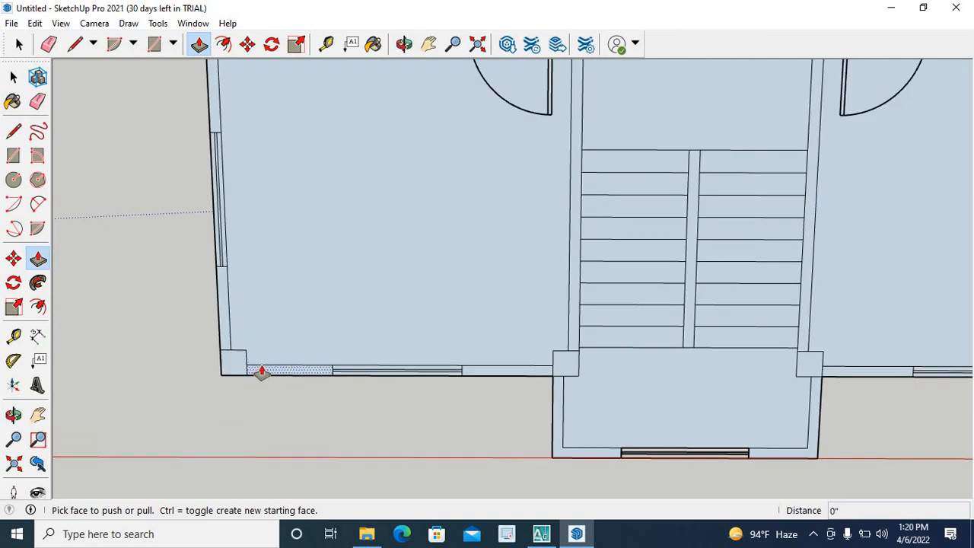
left_click_drag(261, 371, 107, 378)
mouse_move(282, 320)
middle_mouse_down()
mouse_move(408, 34)
mouse_move(391, 76)
mouse_move(388, 307)
mouse_move(339, 282)
mouse_move(346, 292)
middle_mouse_up()
scroll(388, 307, "down", 5)
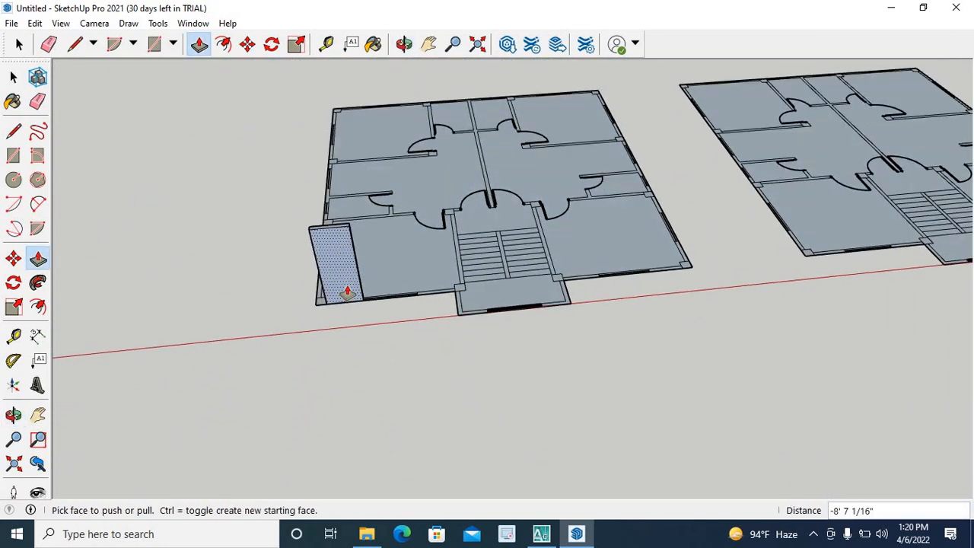
key("ctrl+z")
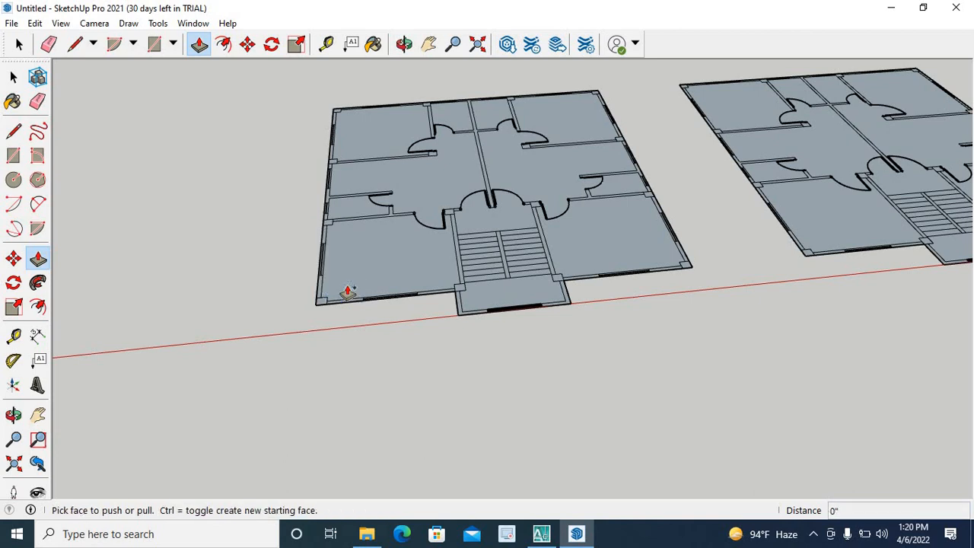
Extrude the front wall segment between the outer corner column and the front-left room's window upward to 9' 6"
scroll(347, 291, "up", 5)
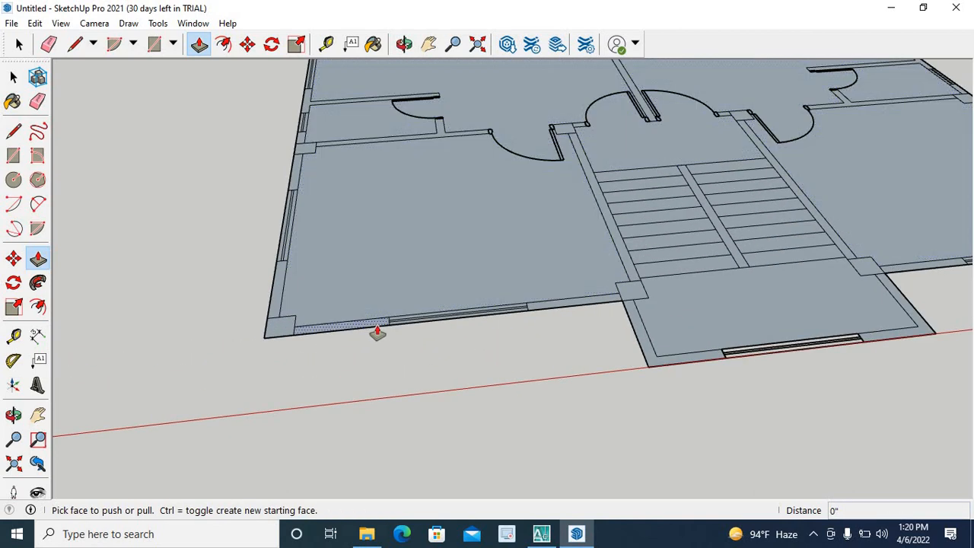
left_click_drag(376, 331, 402, 173)
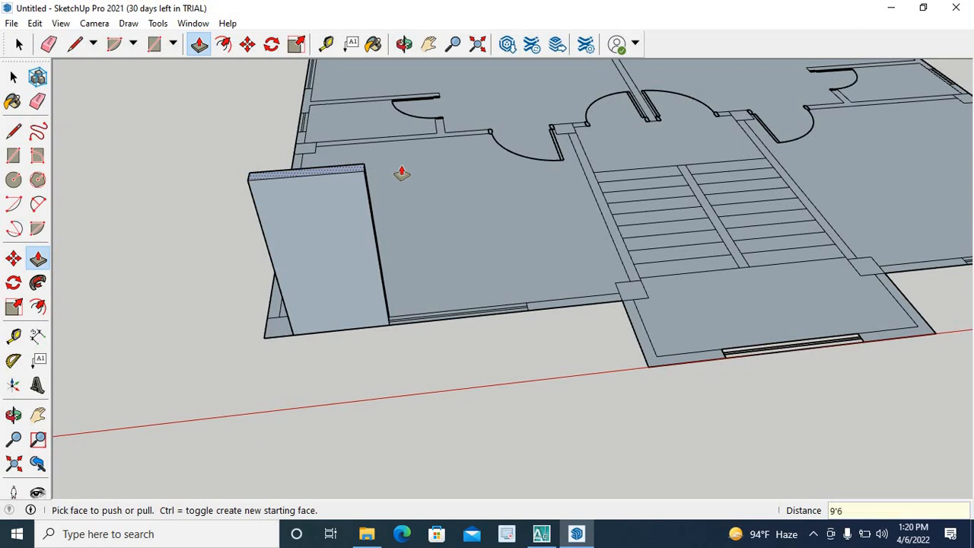
key("Return")
scroll(402, 173, "down", 5)
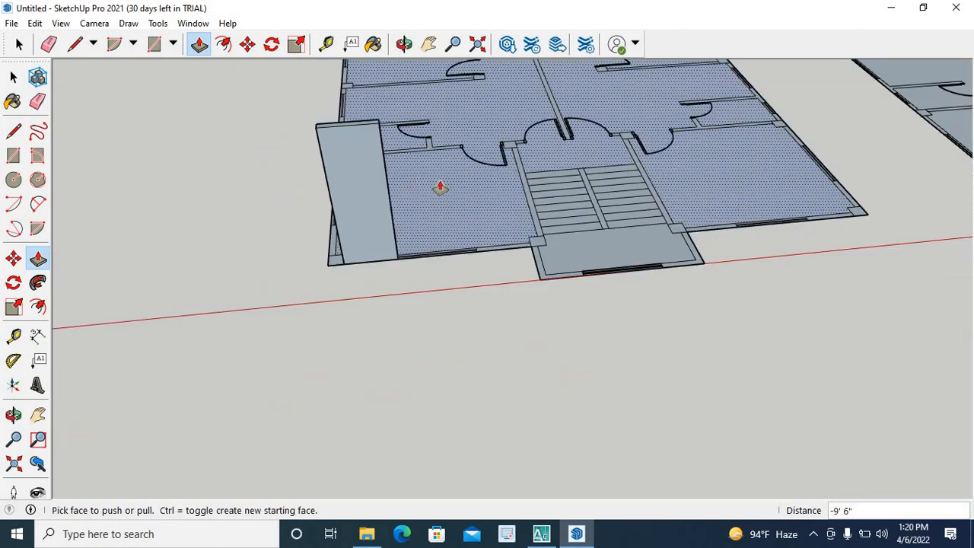
Repeat the 9' 6" extrusion on the front wall segment between the front-left room's window and the column beside the stairwell
scroll(498, 197, "up", 8)
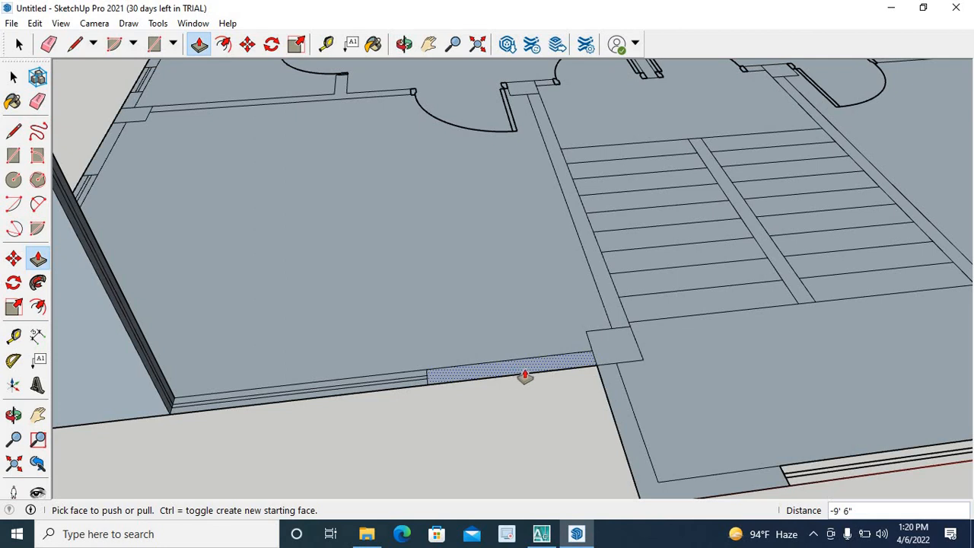
scroll(532, 373, "down", 3)
scroll(540, 385, "up", 3)
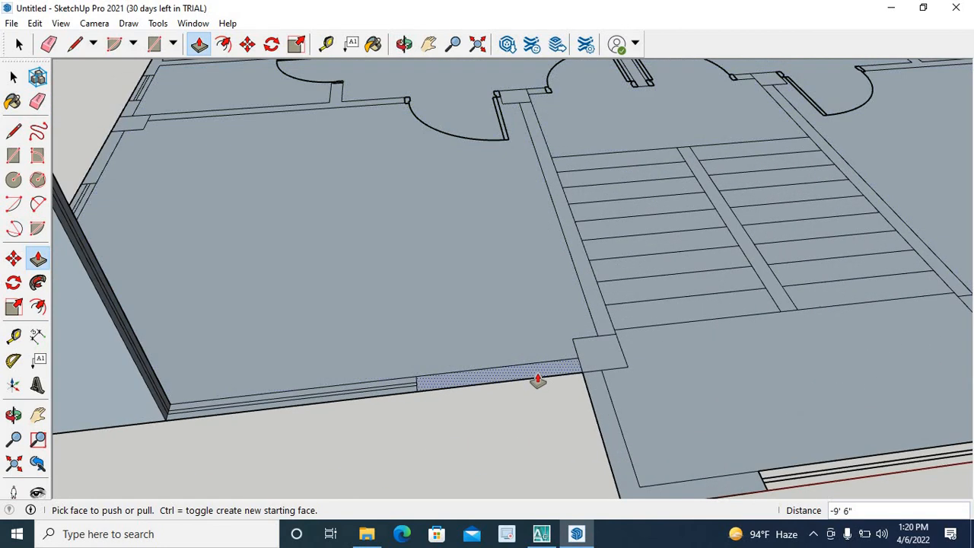
scroll(537, 380, "up", 3)
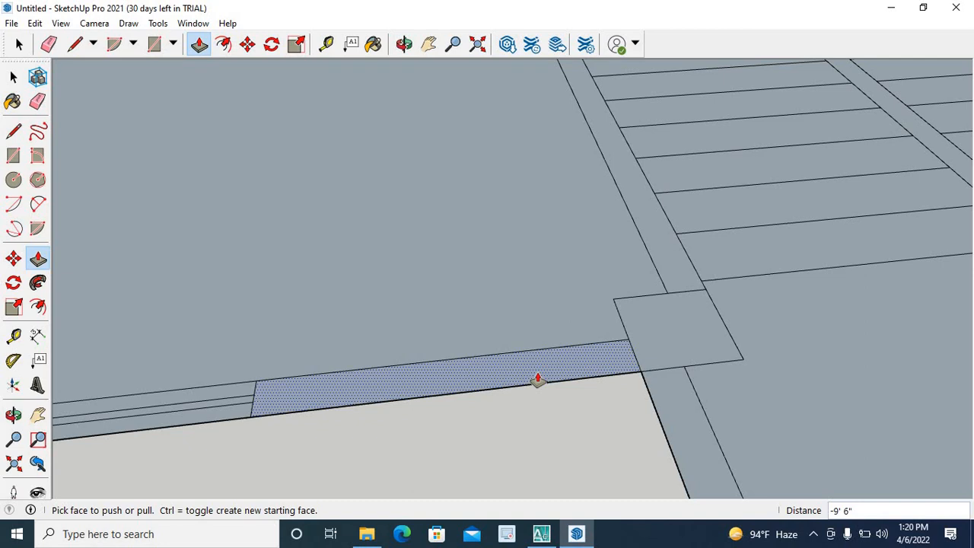
scroll(537, 378, "down", 3)
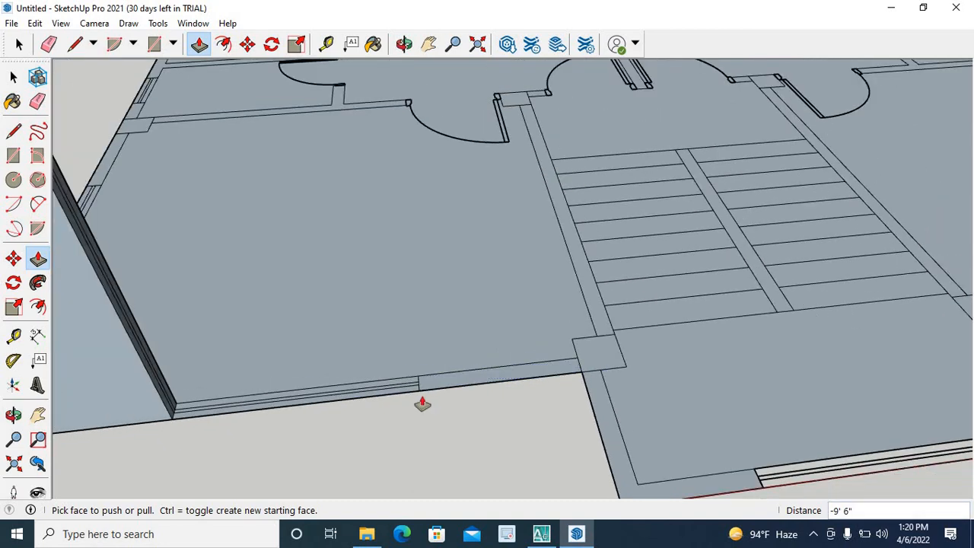
scroll(477, 398, "up", 2)
scroll(476, 398, "down", 2)
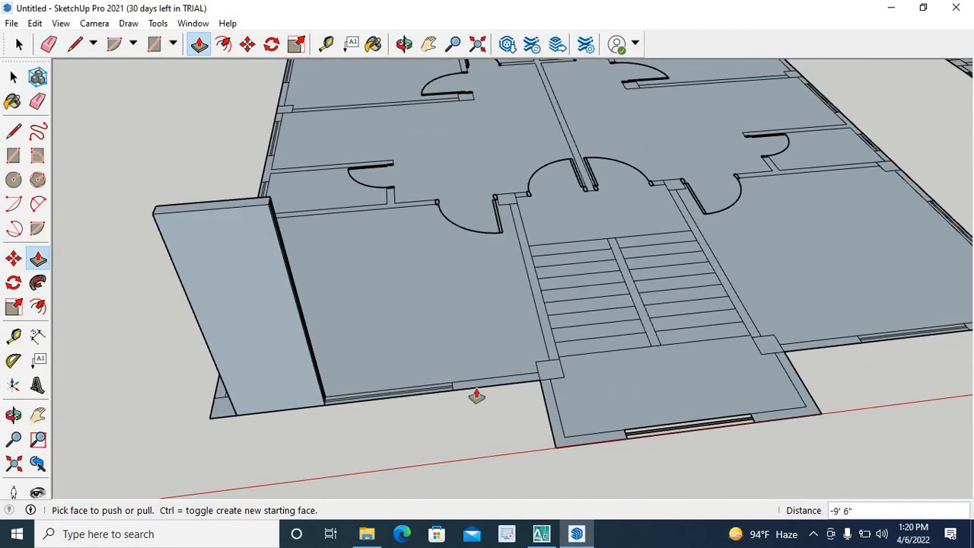
scroll(479, 394, "up", 2)
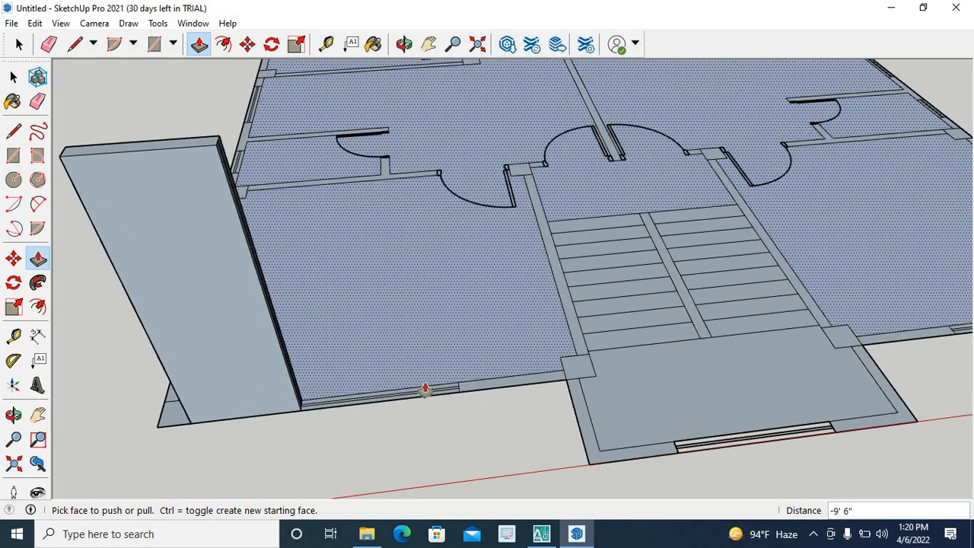
double_click(487, 394)
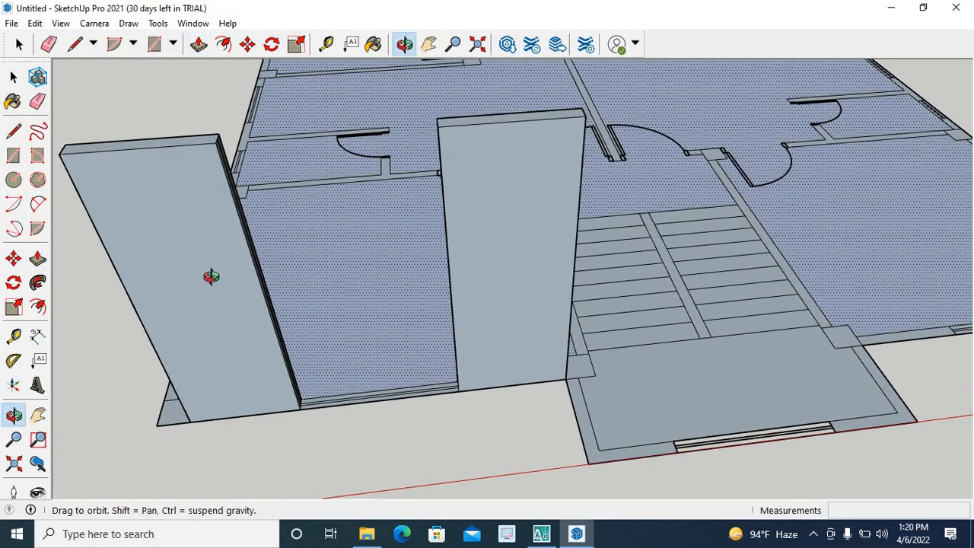
middle_click_drag(209, 277, 358, 311)
scroll(312, 323, "down", 2)
scroll(363, 318, "up", 2)
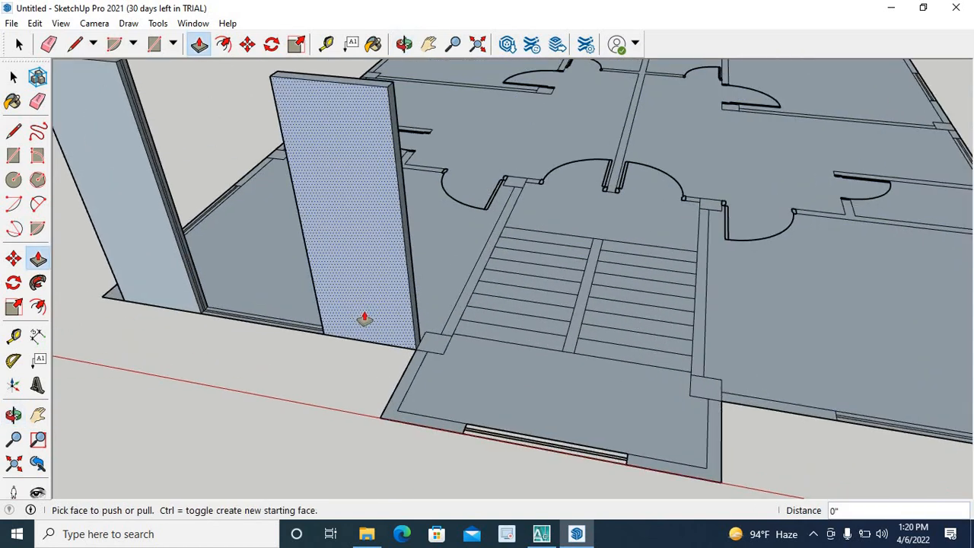
scroll(337, 333, "down", 3)
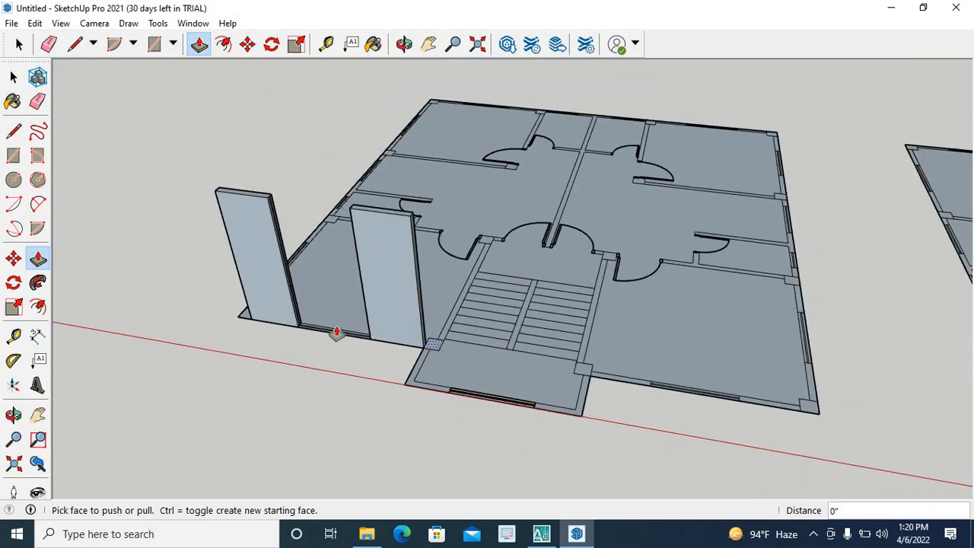
Repeat the 9' 6" extrusion on the front outer corner column and the column beside the stairwell
scroll(282, 320, "up", 3)
double_click(235, 318)
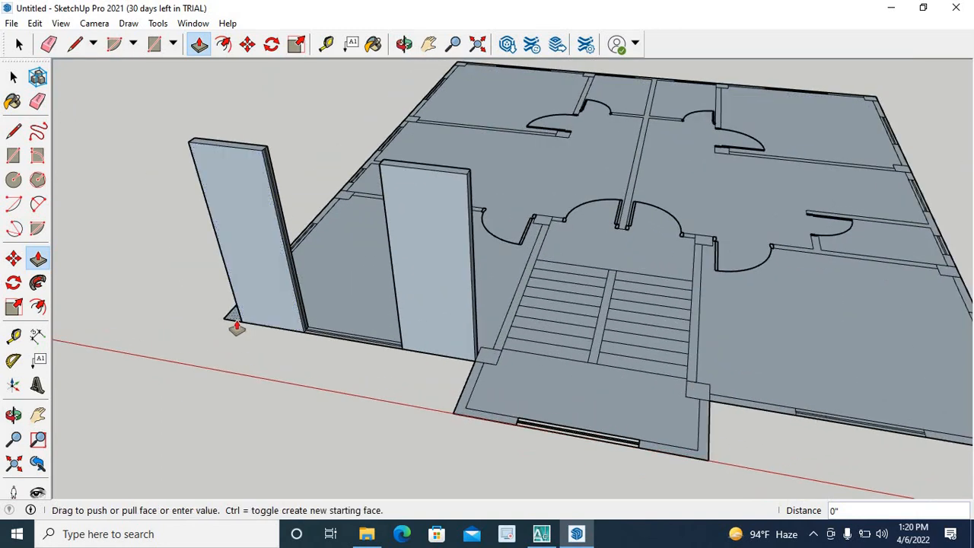
double_click(481, 359)
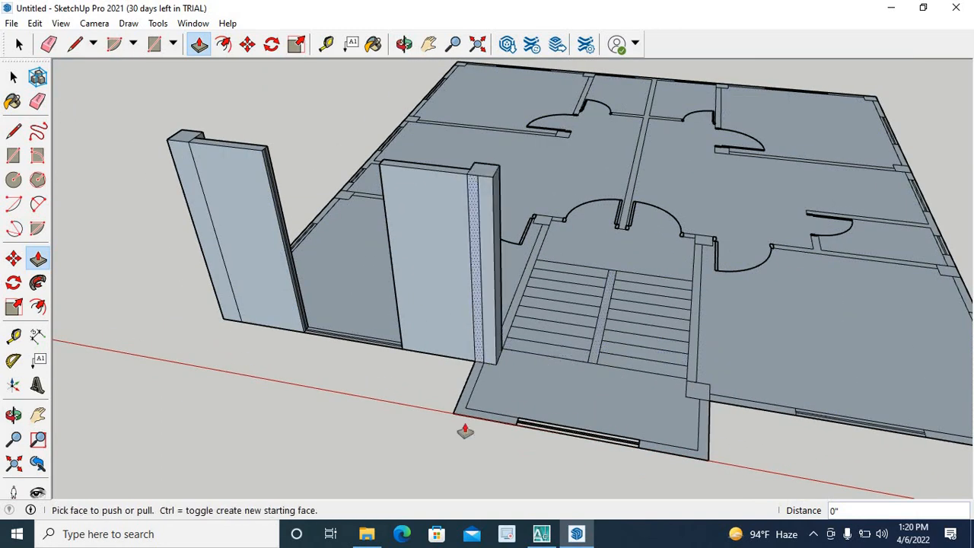
Repeat the 9' 6" extrusion on the stairwell's front walls either side of its window and on the column at its far side
double_click(466, 414)
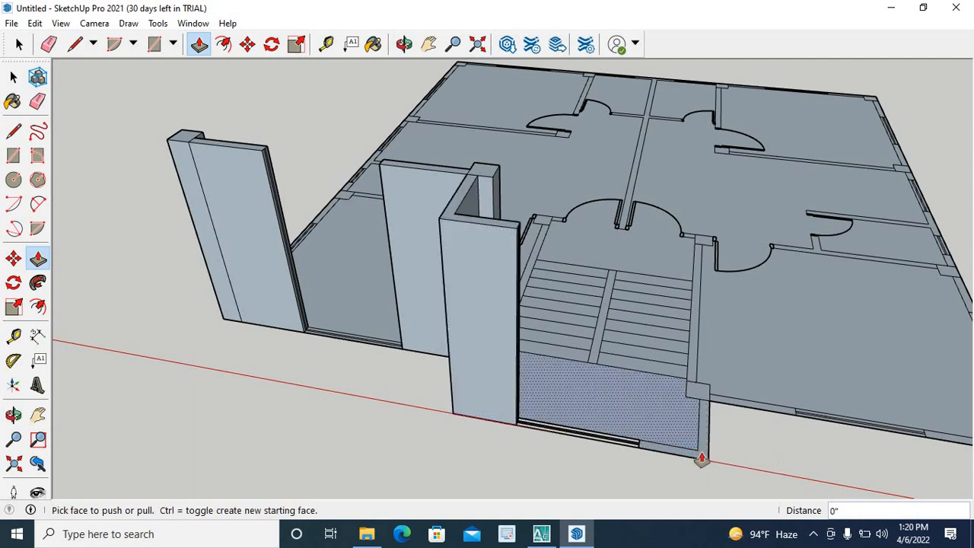
double_click(701, 458)
middle_click_drag(710, 441, 555, 390)
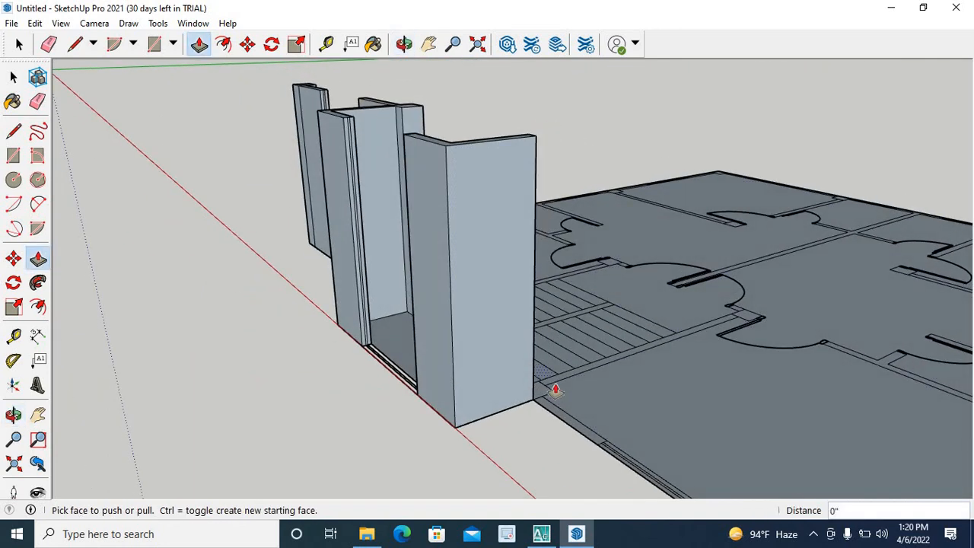
double_click(547, 394)
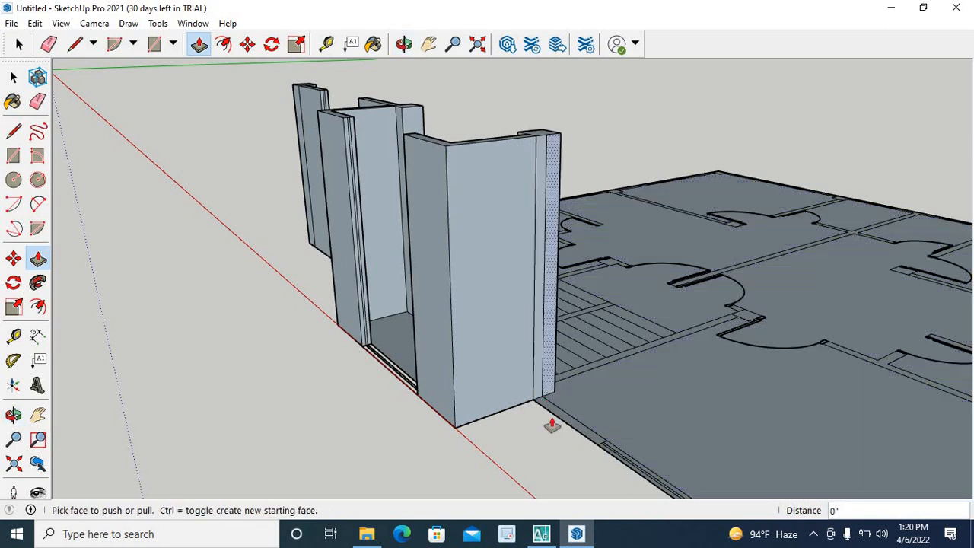
Extrude the front wall segments on both sides of the other front room's window by the same 9' 6"
scroll(568, 398, "down", 5)
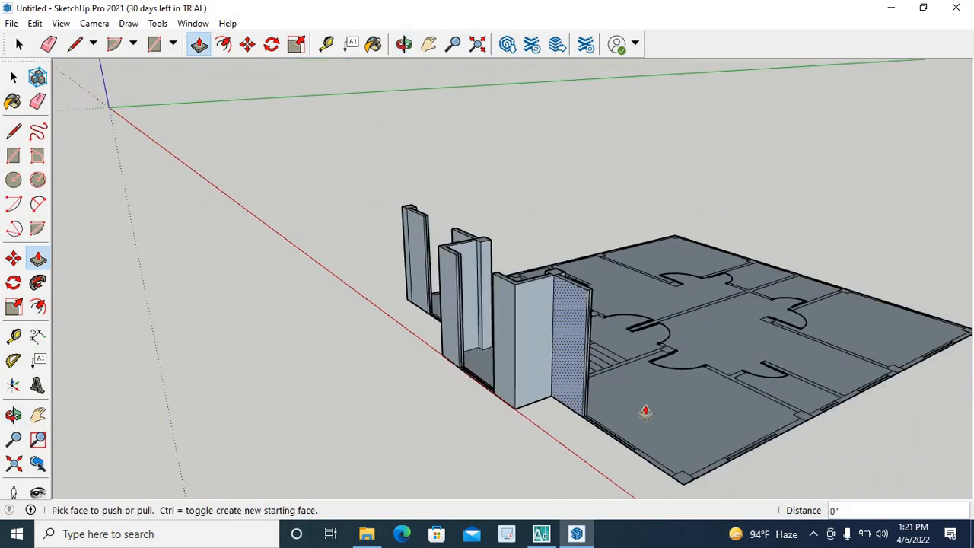
scroll(661, 466, "up", 3)
scroll(660, 466, "up", 1)
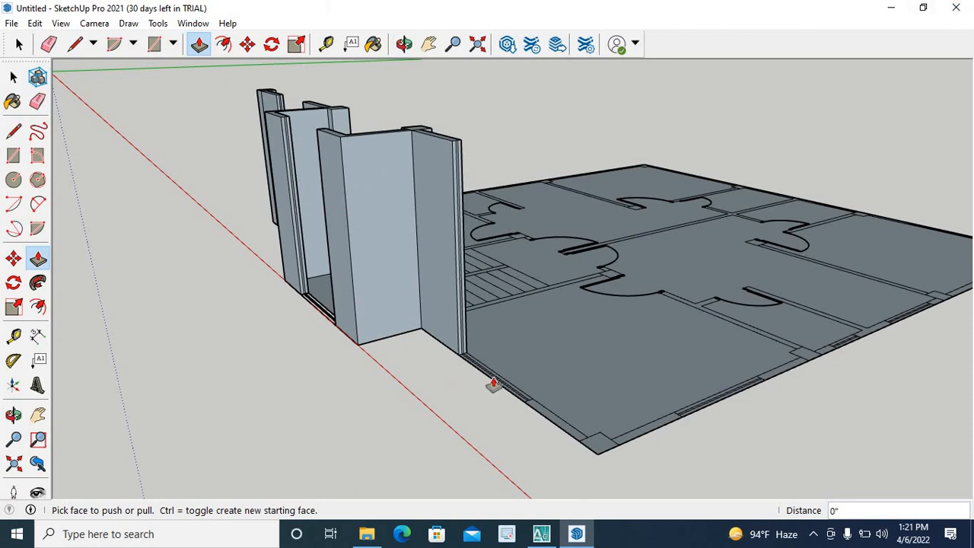
scroll(536, 450, "up", 3)
double_click(527, 455)
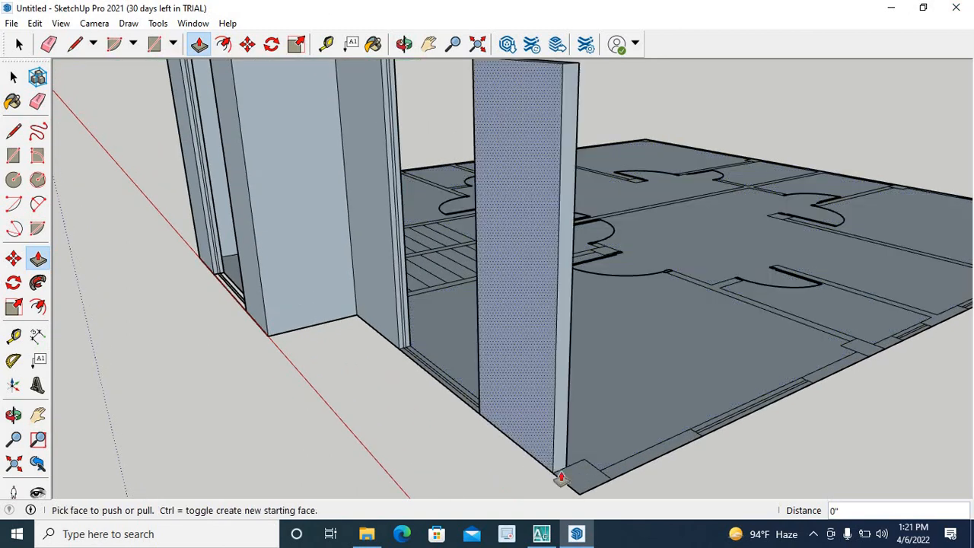
Repeat the 9' 6" extrusion on the other front corner column and the side wall segment between it and the first side window
scroll(449, 441, "down", 4)
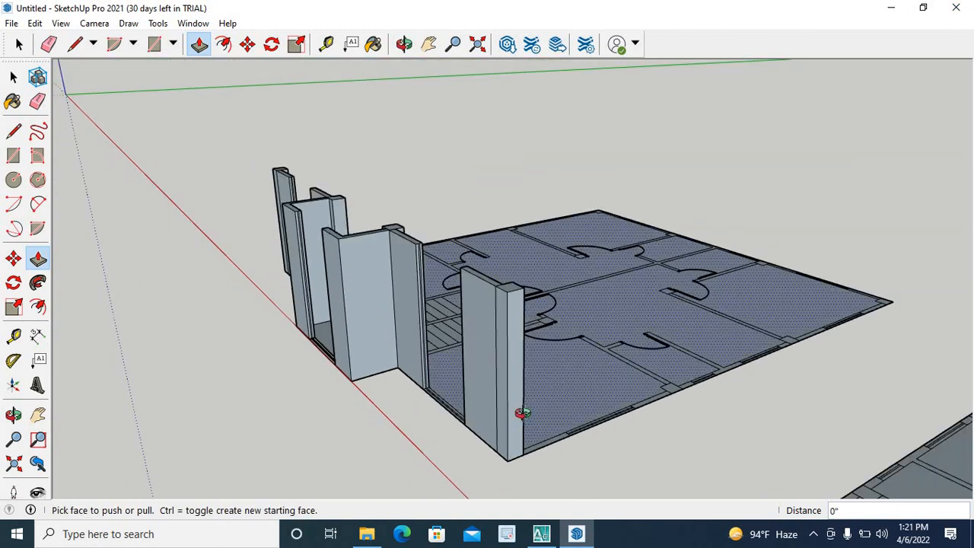
middle_click_drag(517, 409, 429, 449)
scroll(430, 460, "up", 4)
scroll(430, 459, "up", 1)
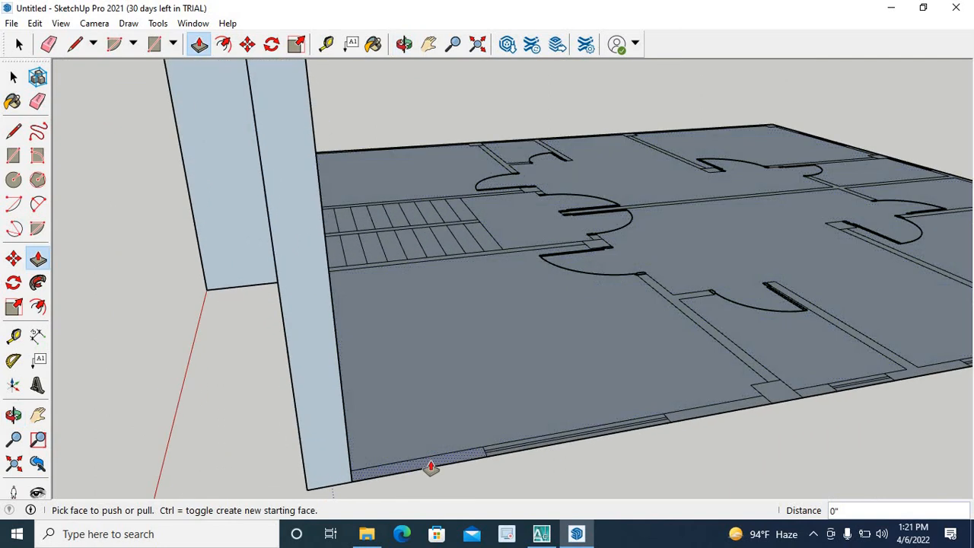
double_click(430, 459)
scroll(430, 462, "down", 3)
middle_click_drag(449, 442, 348, 266)
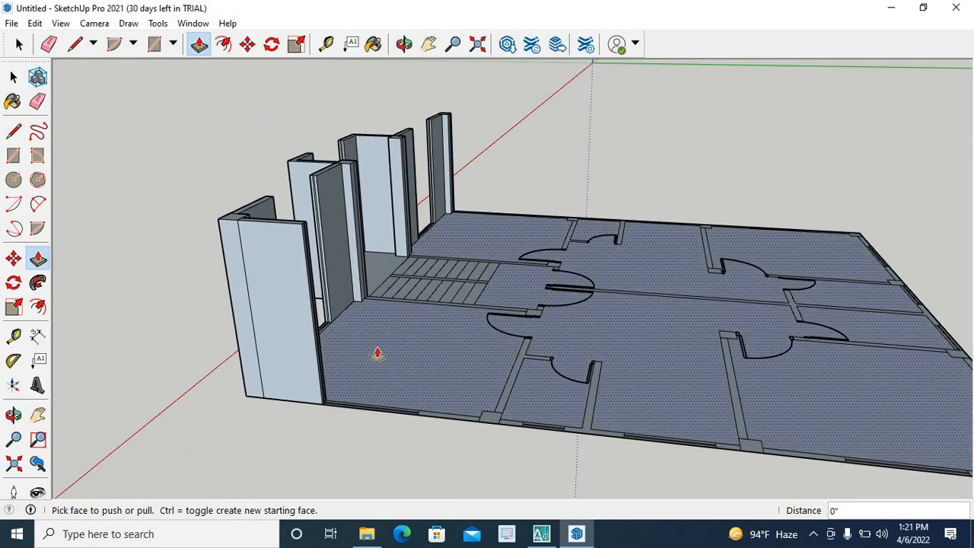
Extrude the side wall segment beyond the first side window and the column next to it by the same 9' 6"
middle_click_drag(376, 352, 311, 411)
scroll(396, 453, "up", 3)
scroll(396, 454, "down", 2)
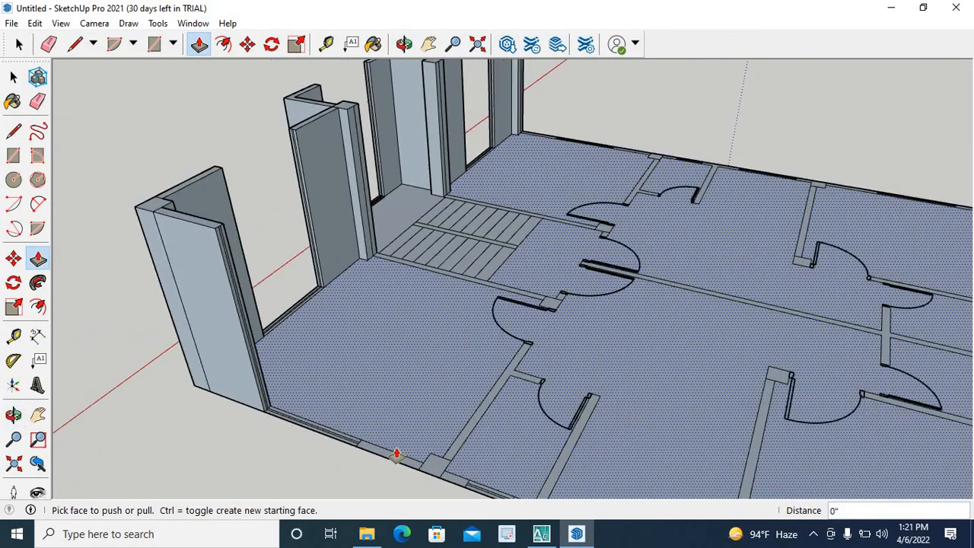
scroll(396, 453, "up", 3)
scroll(354, 468, "up", 2)
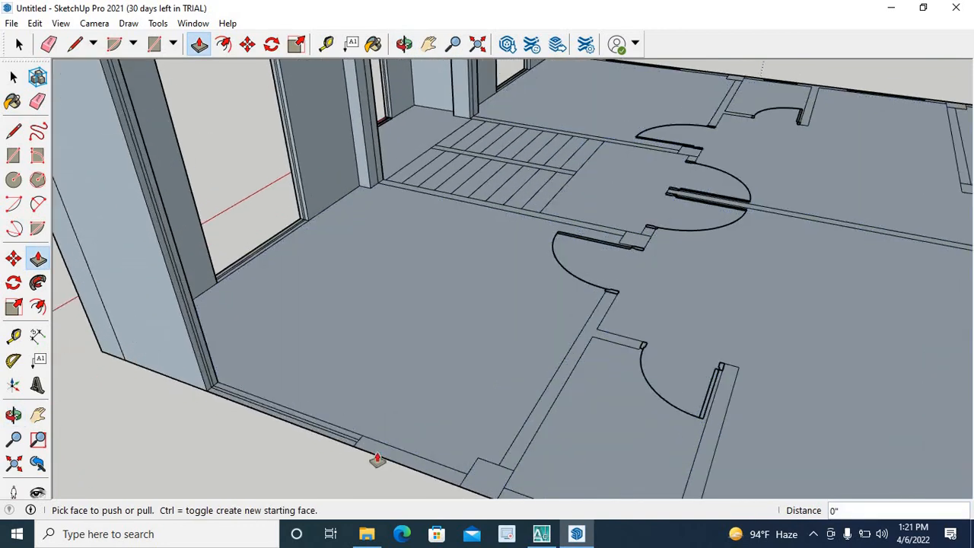
scroll(373, 455, "down", 5)
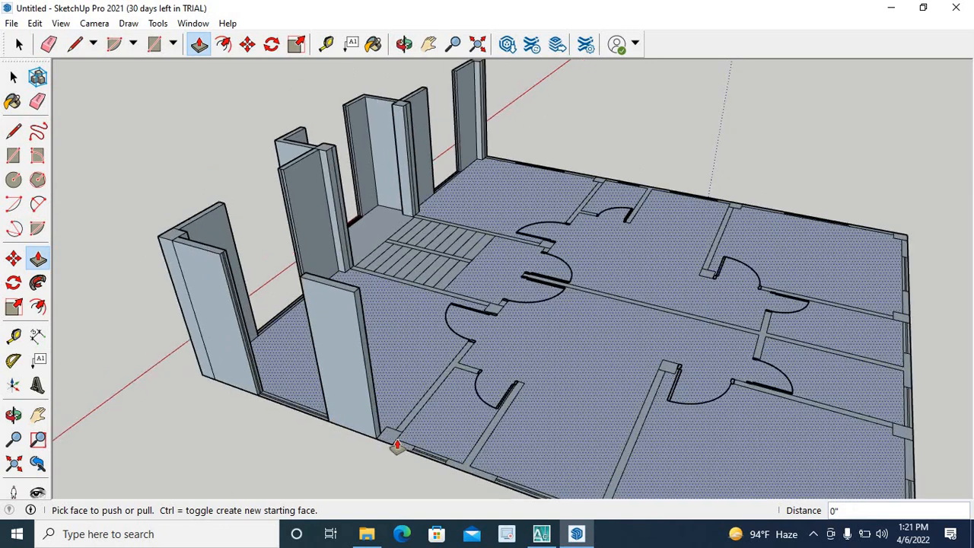
scroll(393, 445, "up", 3)
scroll(343, 399, "down", 3)
scroll(373, 462, "up", 1)
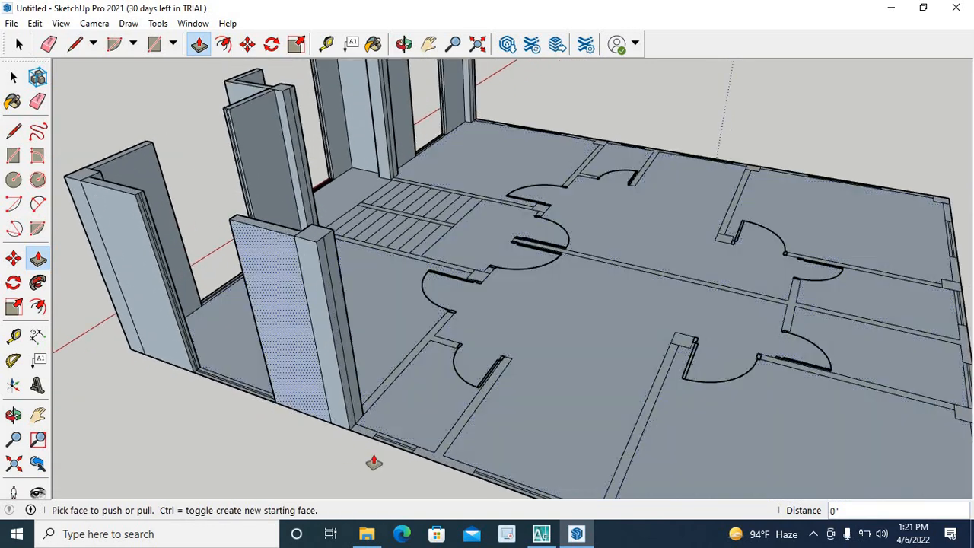
Repeat the 9' 6" extrusion on the short wall before the small room's window and the T-shaped wall with its inner partition
scroll(374, 462, "up", 1)
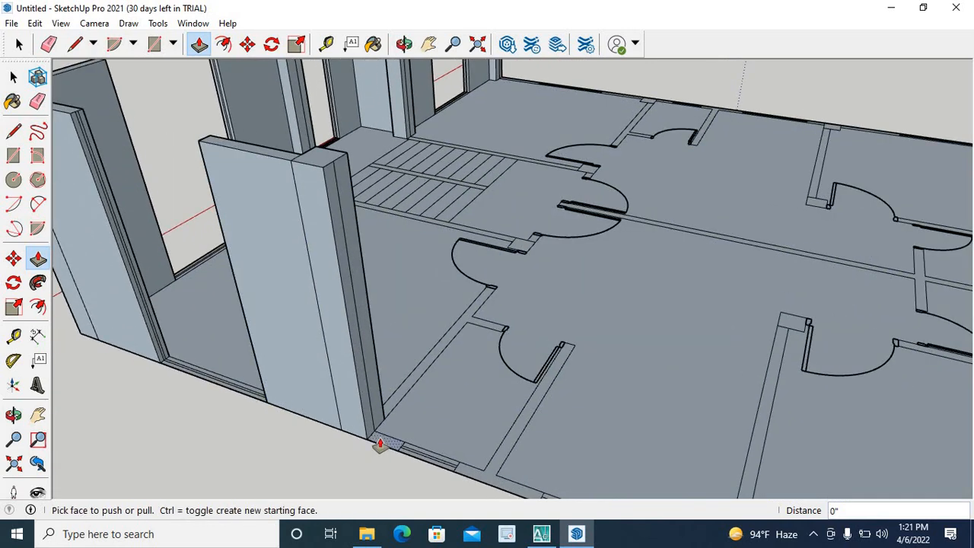
middle_click_drag(380, 446, 506, 495)
left_click(461, 473)
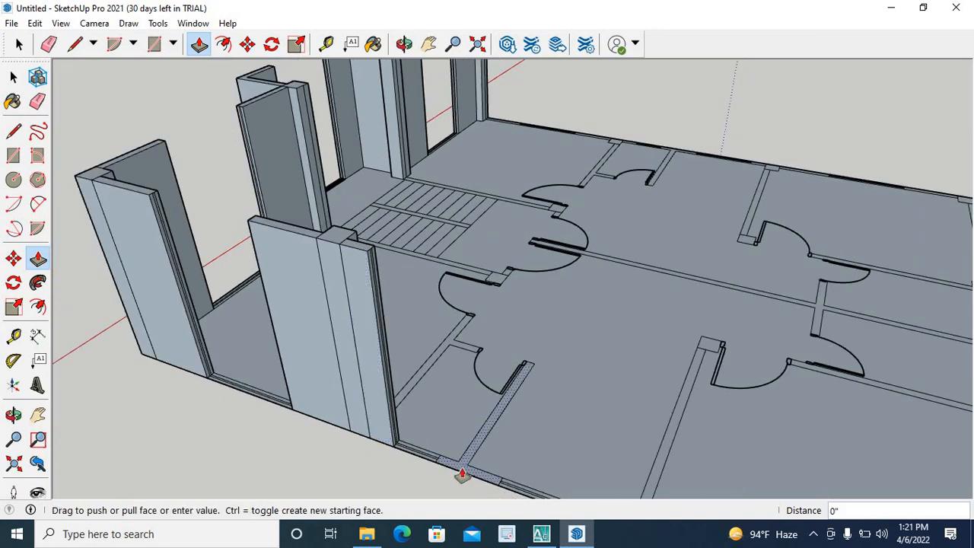
left_click(434, 343)
middle_click_drag(434, 343, 515, 491)
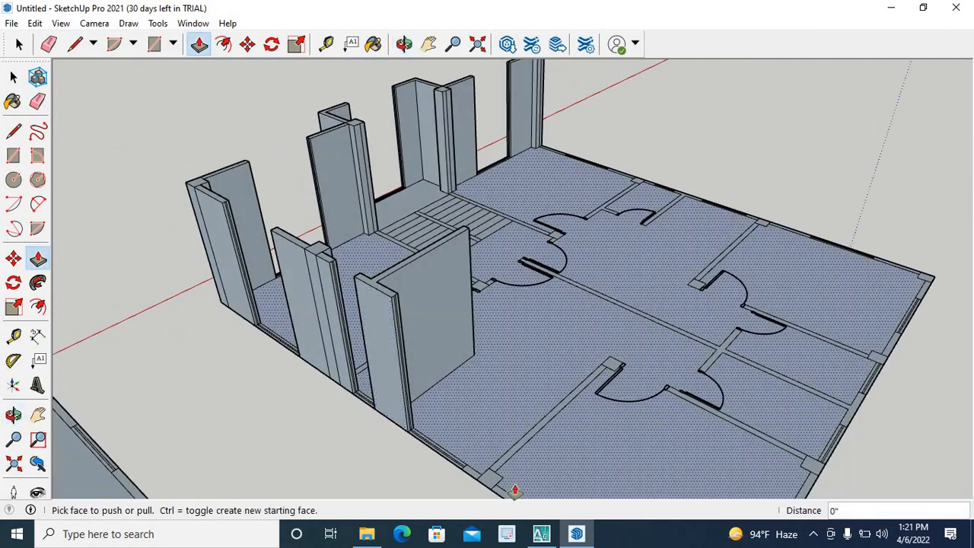
Repeat the 9' 6" extrusion on the side wall's next column and the wall segments on both sides of it
scroll(521, 404, "down", 3)
scroll(522, 404, "up", 3)
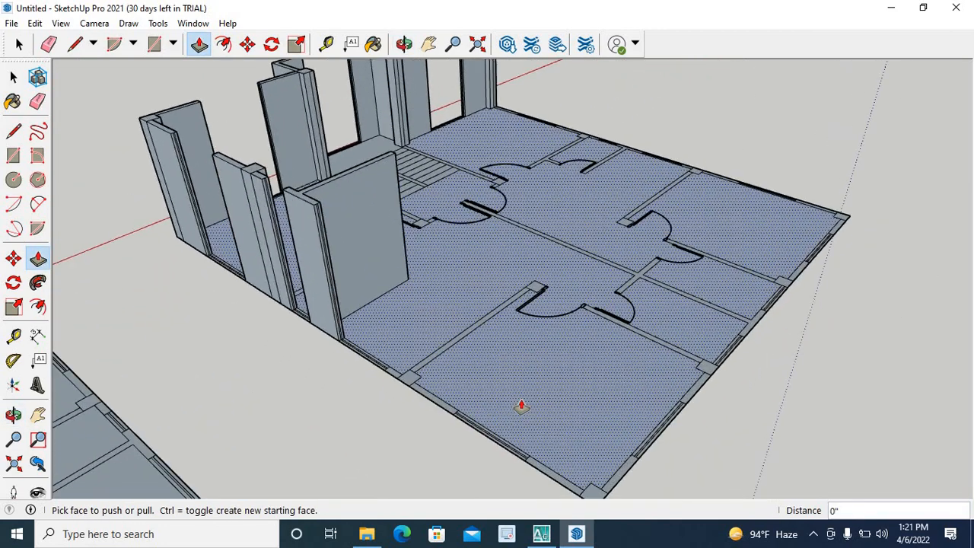
scroll(411, 375, "up", 3)
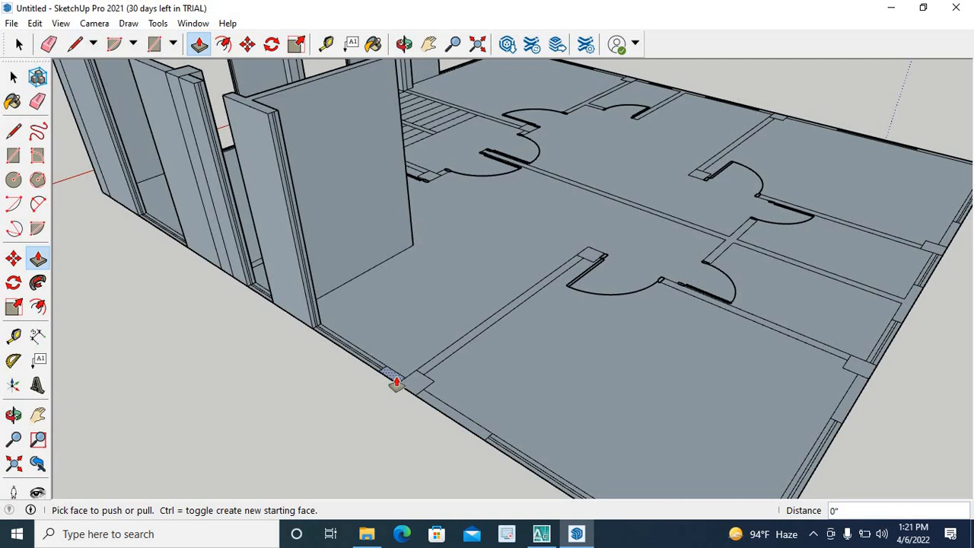
double_click(395, 383)
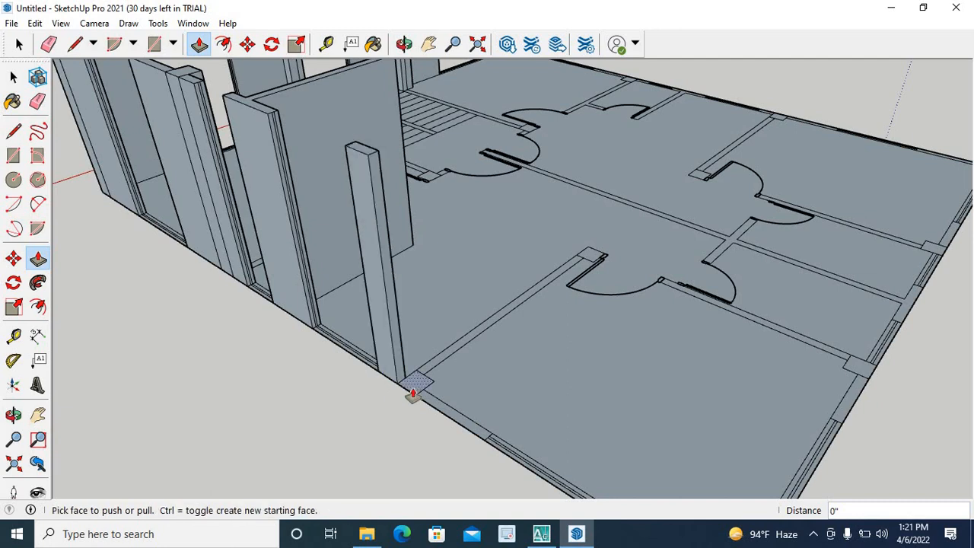
double_click(413, 396)
scroll(424, 335, "down", 3)
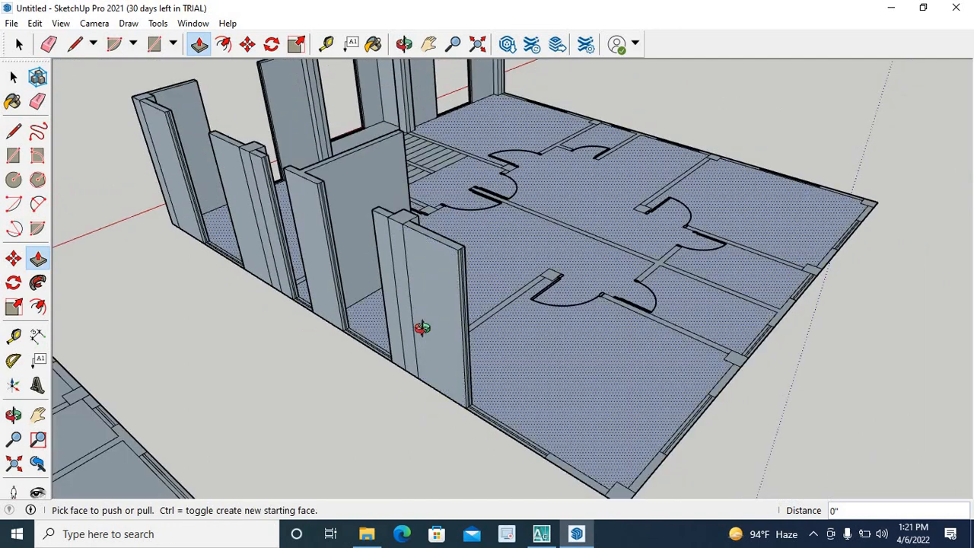
Extrude the last side wall segment past the rear room's window and the rear corner column by the same 9' 6"
middle_click_drag(421, 330, 384, 326)
scroll(388, 355, "down", 3)
scroll(388, 354, "up", 5)
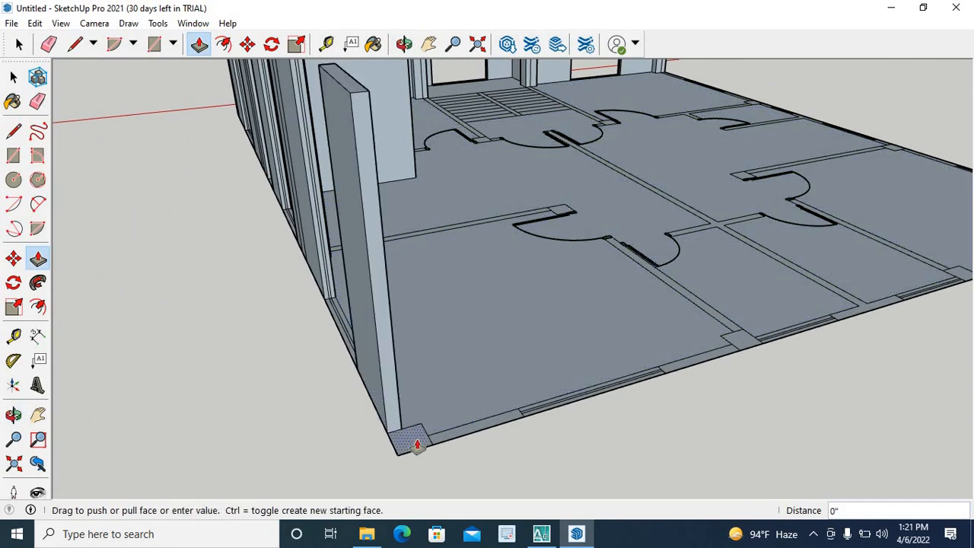
Repeat the 9' 6" extrusion on the rear wall segment between the corner column and the first rear window
middle_click_drag(445, 428, 339, 448)
scroll(339, 448, "down", 3)
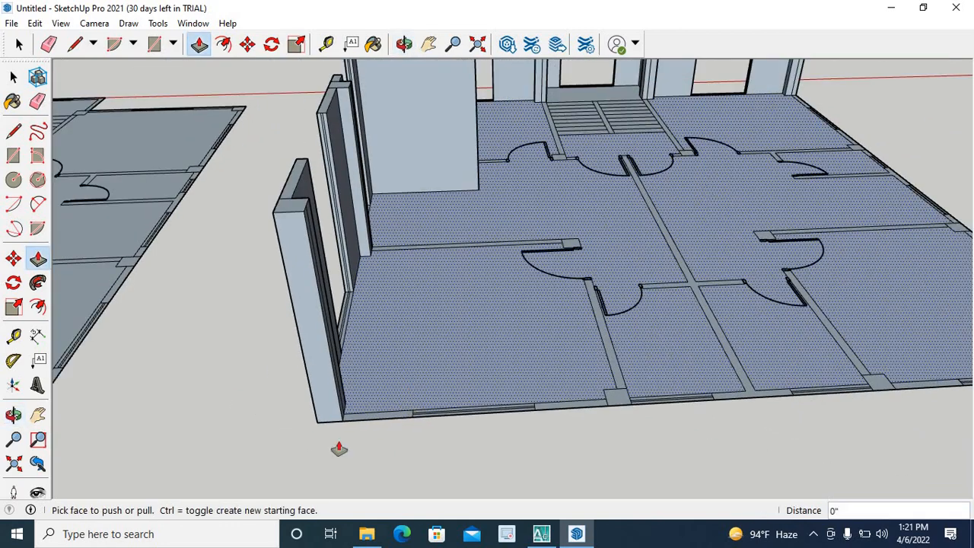
scroll(348, 429, "up", 5)
scroll(349, 429, "down", 3)
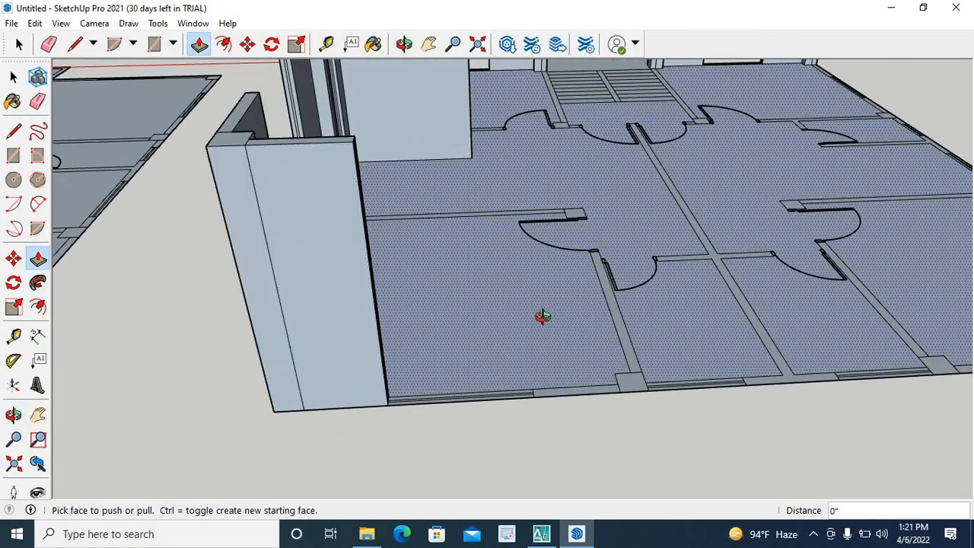
Repeat the 9' 6" extrusion on the rear wall and column past the first rear window and the partition running inward from them
middle_click_drag(541, 318, 428, 322)
left_click(472, 390)
left_click(502, 387)
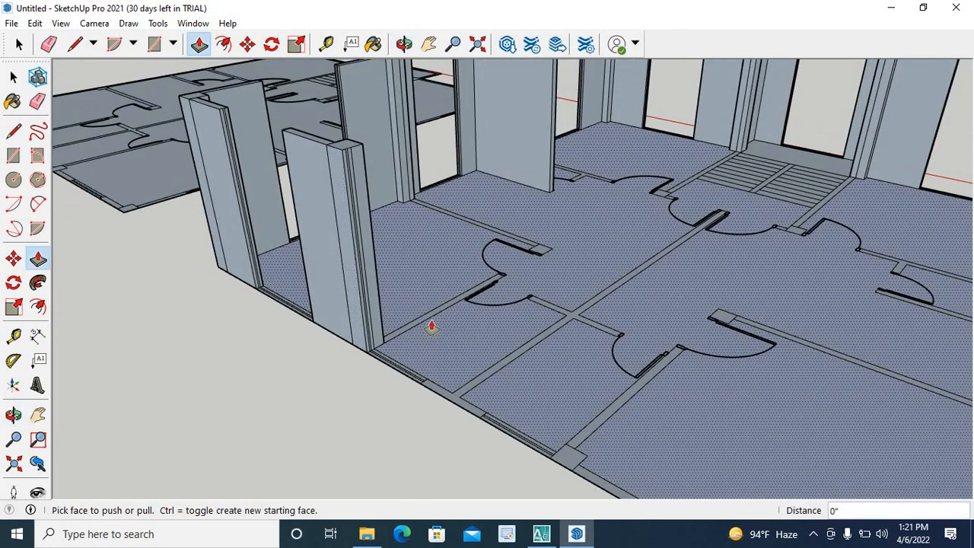
scroll(476, 329, "down", 5)
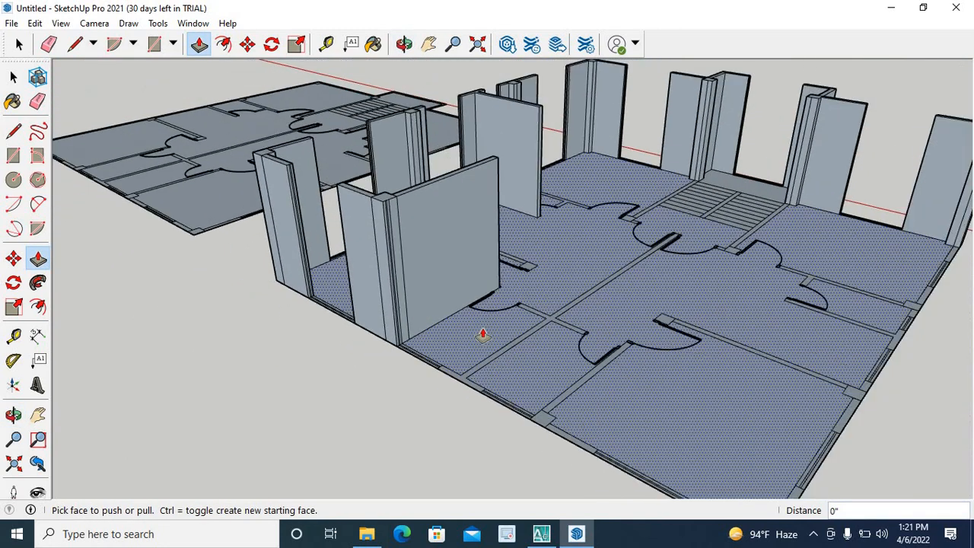
middle_click_drag(476, 327, 544, 302)
scroll(665, 289, "up", 3)
scroll(657, 368, "down", 4)
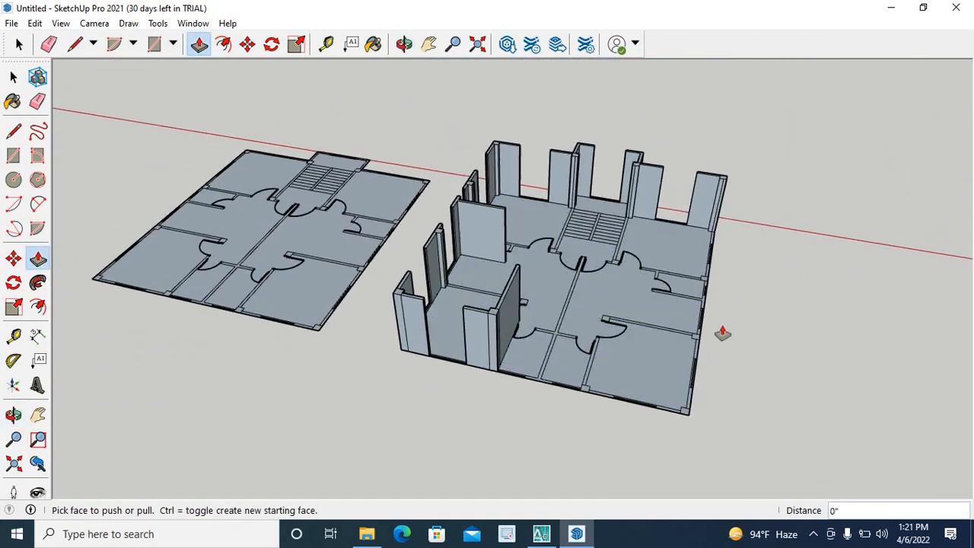
scroll(628, 306, "up", 2)
scroll(629, 306, "up", 1)
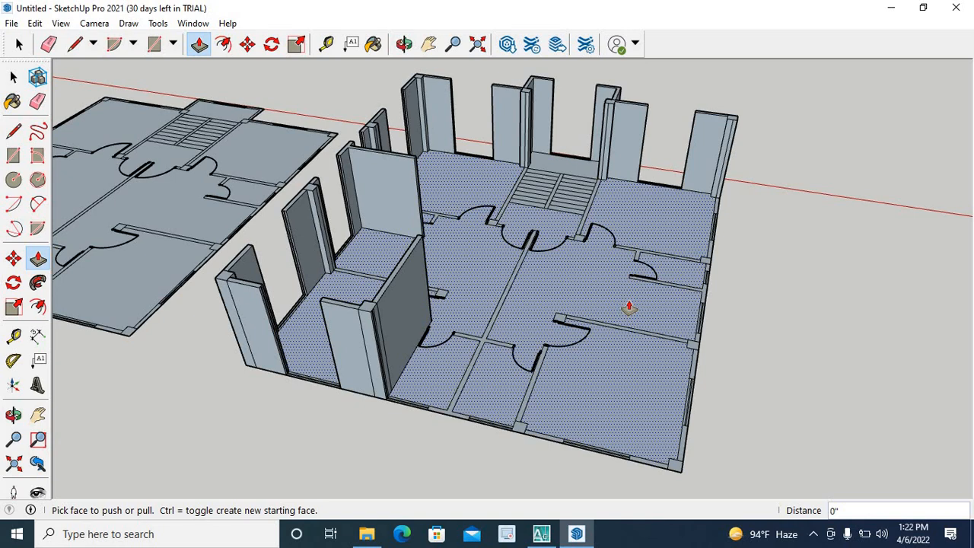
left_click(813, 533)
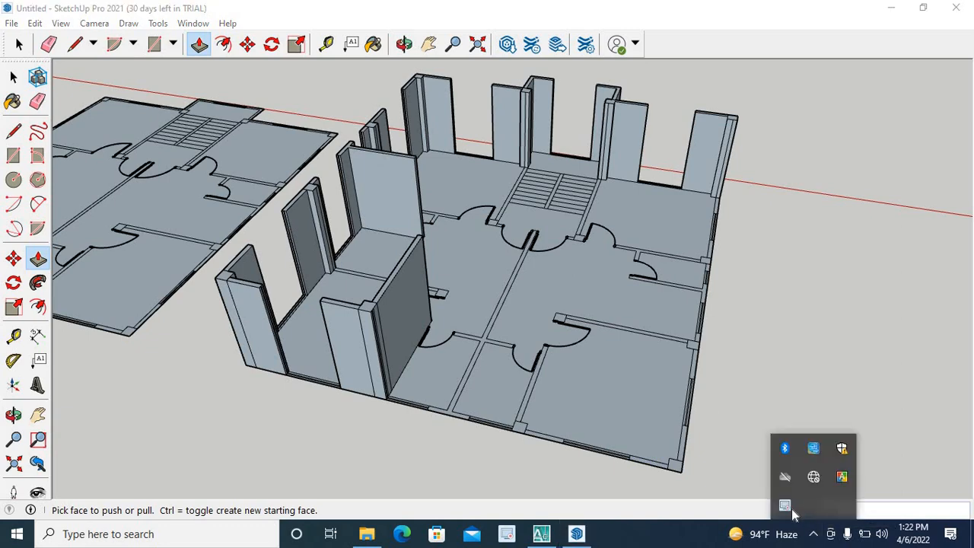